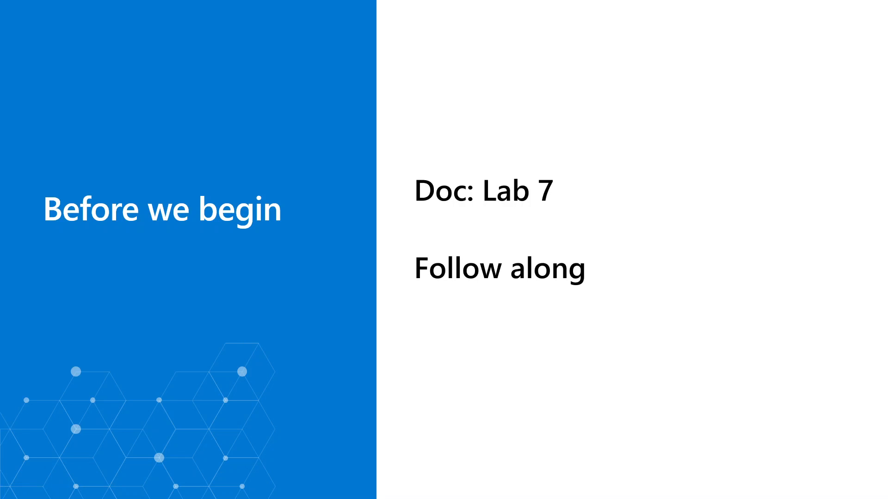
pyautogui.click(396, 243)
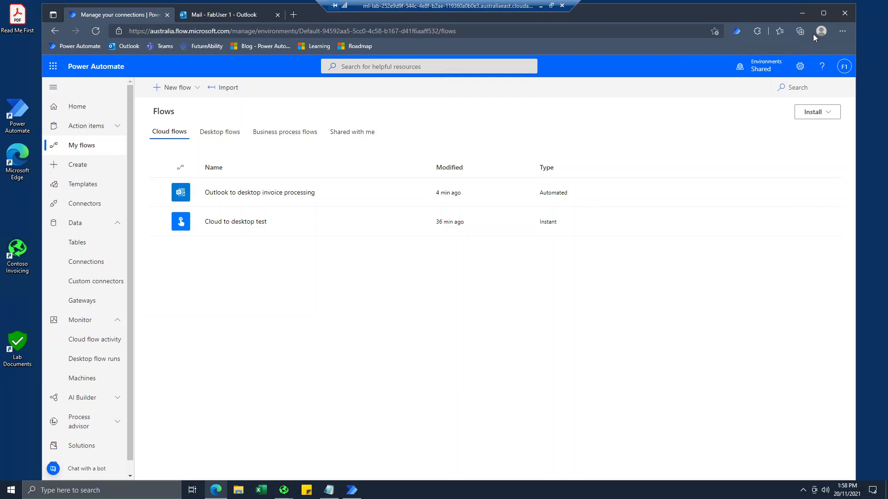
# - Maximize the browser window, open the AI Builder build page and start the free trial
pyautogui.click(824, 13)
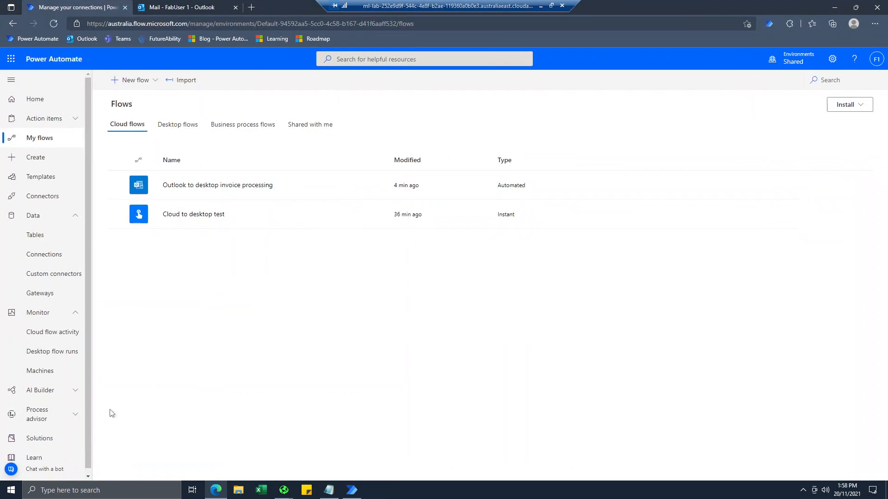
pyautogui.click(60, 392)
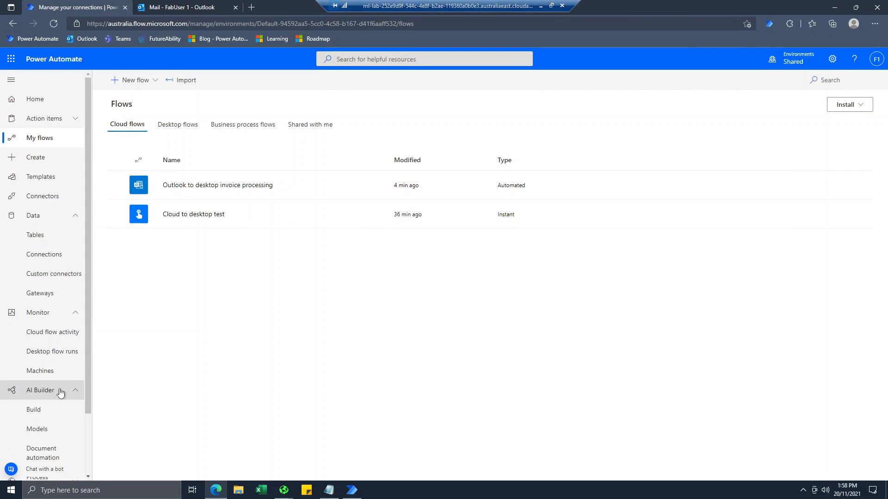
pyautogui.click(43, 417)
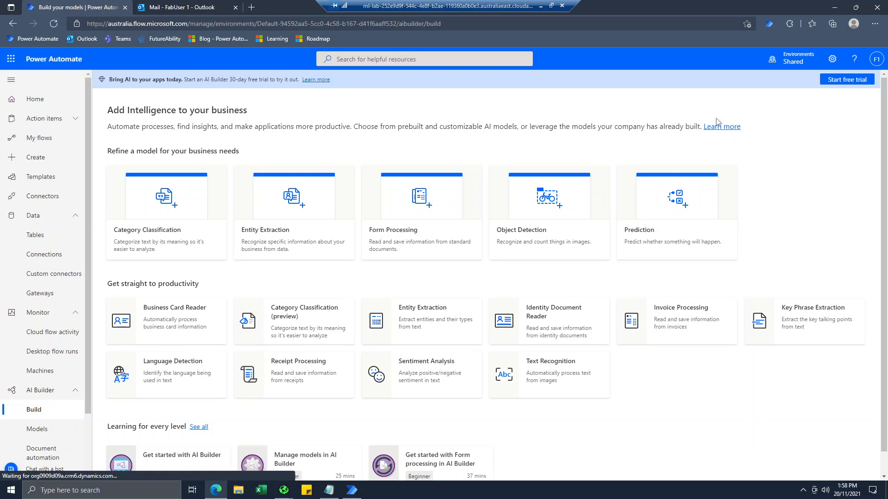
pyautogui.click(839, 82)
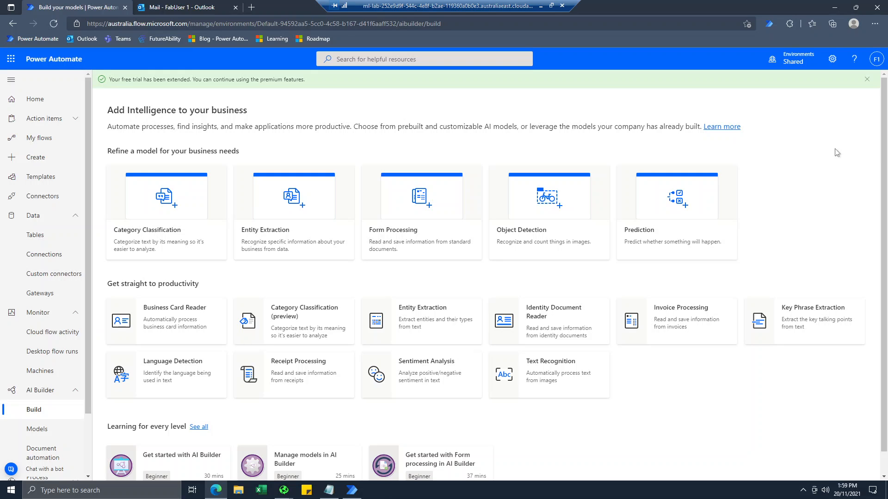
# - Test the prebuilt Category Classification (preview) model on the sample text "I want to refinance my car loan this year to reduce cost"
pyautogui.scroll(-1, 737, 259)
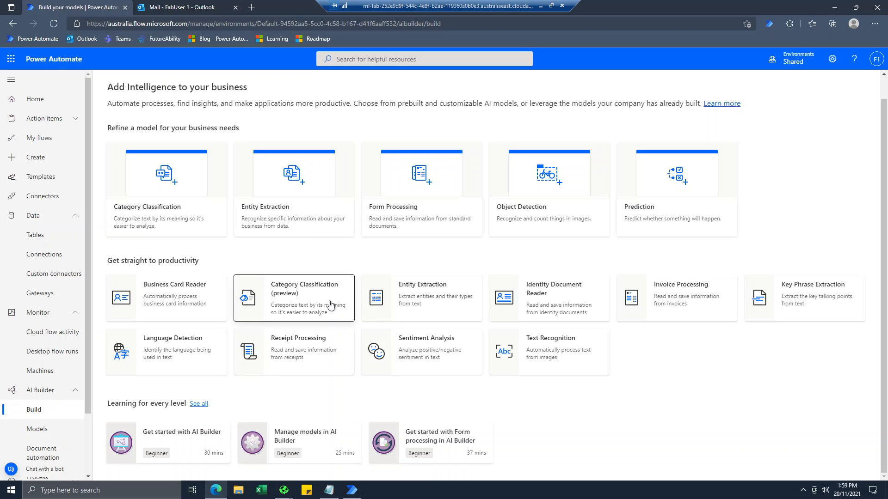
pyautogui.click(329, 302)
pyautogui.click(331, 165)
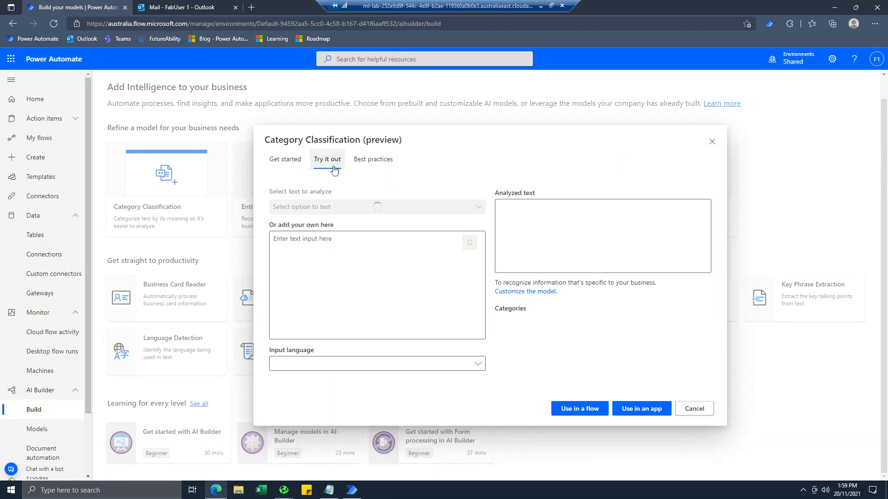
pyautogui.click(331, 207)
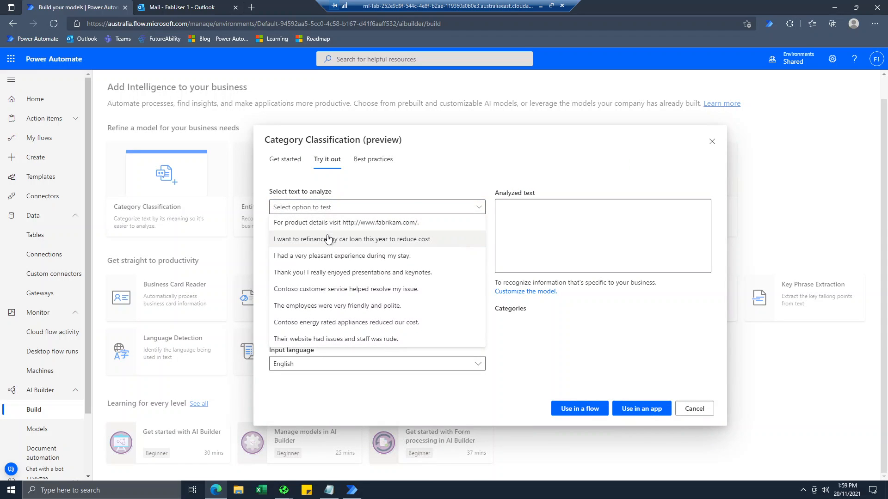
pyautogui.click(352, 239)
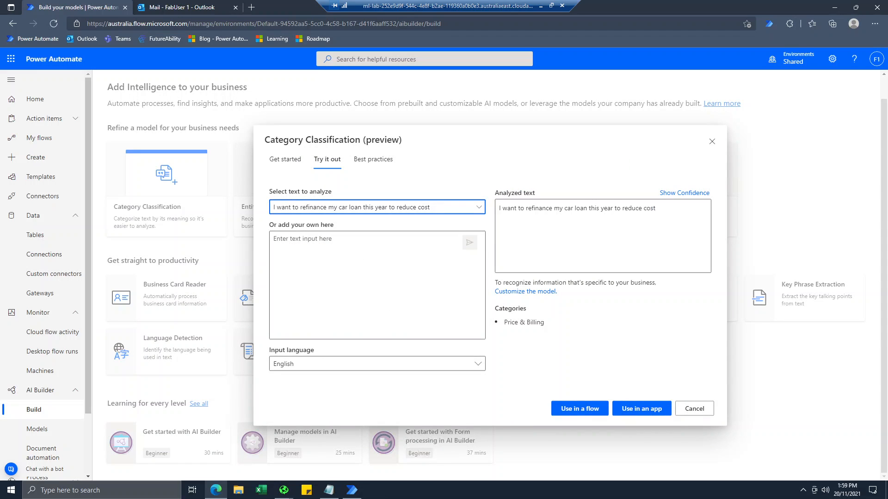
# - Classify the samples "Thank you! I really enjoyed presentations and keynotes." and "Their website had issues and staff was rude.", then close the model
pyautogui.click(355, 209)
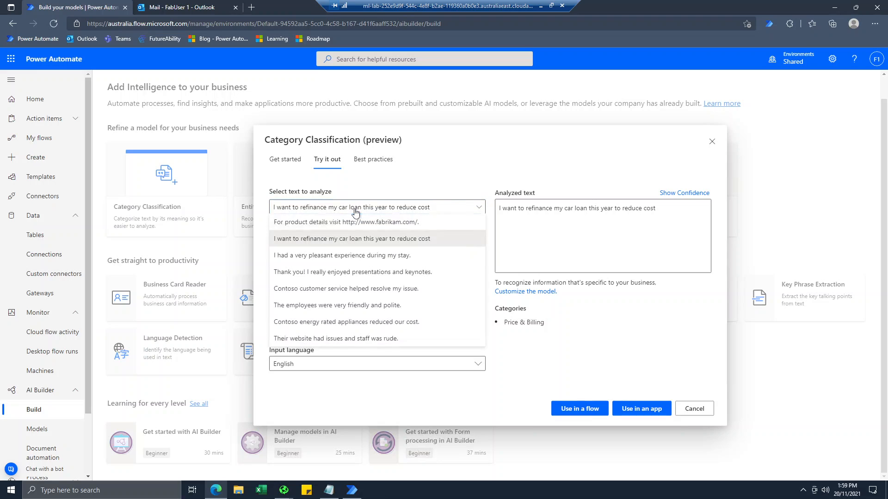
pyautogui.click(340, 272)
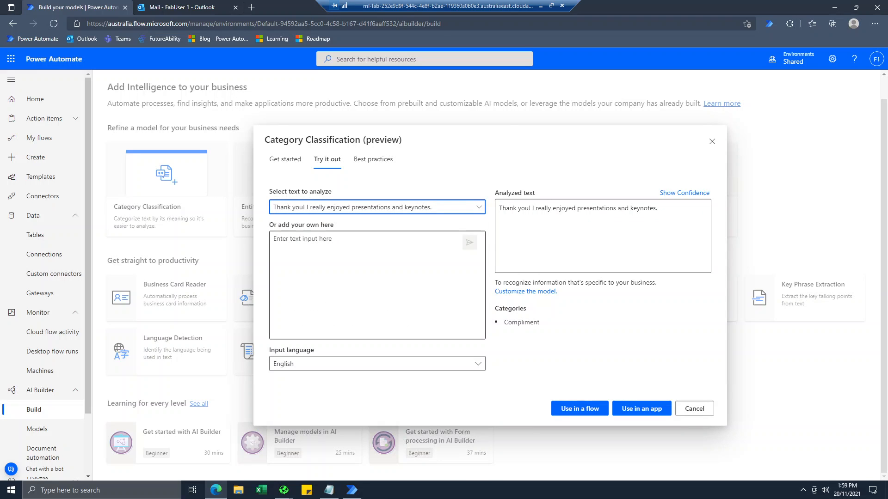
pyautogui.click(439, 212)
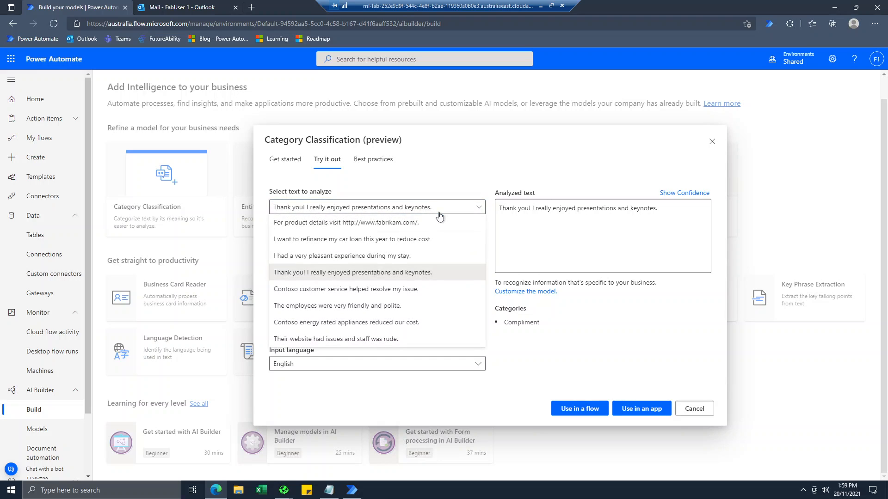
pyautogui.click(370, 339)
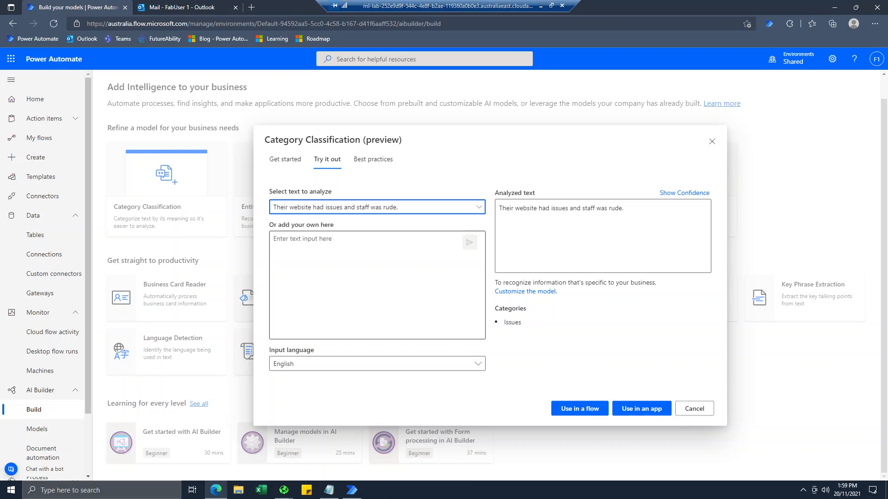
pyautogui.click(695, 413)
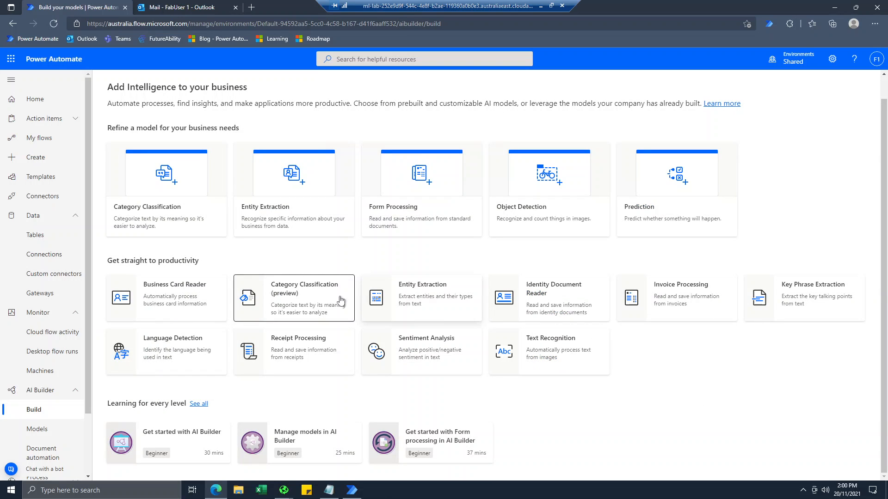
# - Review the trial options of the prebuilt Category Classification (preview) model and close it
pyautogui.click(324, 297)
pyautogui.click(326, 161)
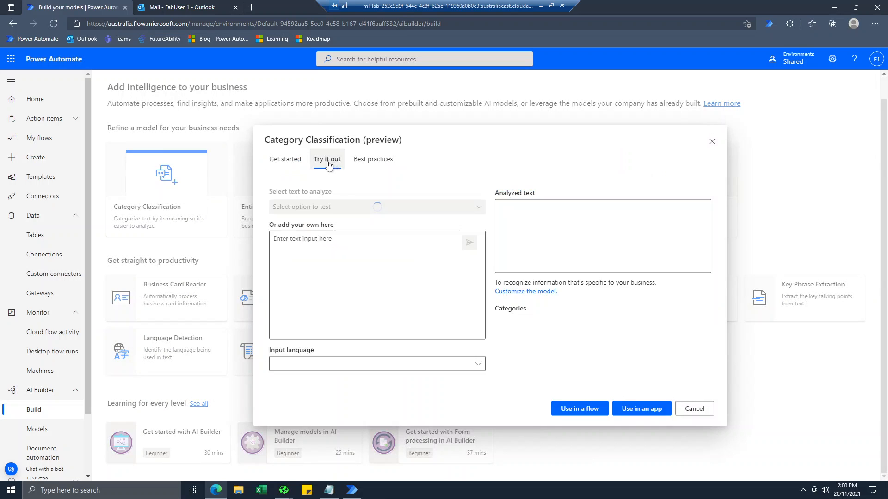
pyautogui.click(694, 408)
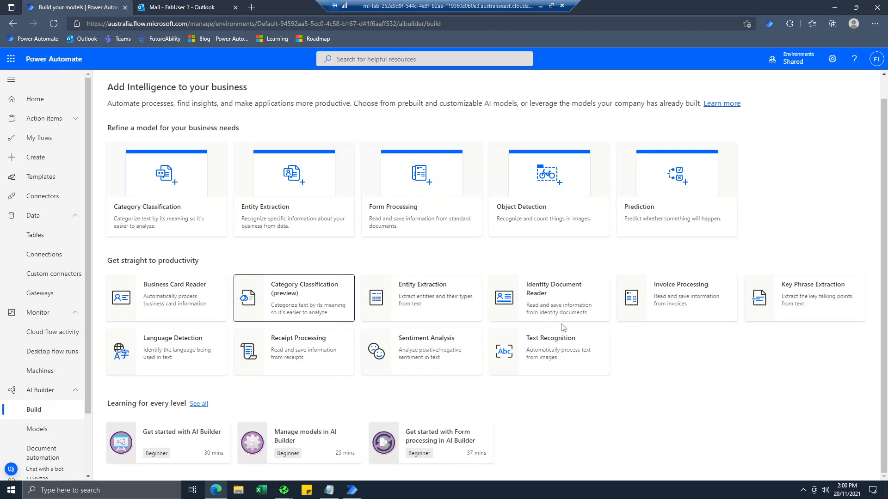
# - Test the prebuilt Entity Extraction model on the sample "Utility costs have increased by 7% at our Boston offices." and close it
pyautogui.click(439, 308)
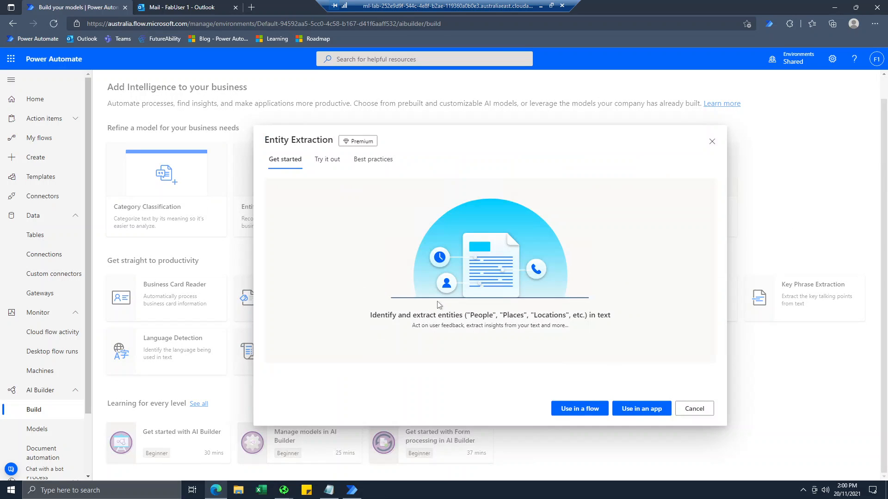
pyautogui.click(338, 166)
pyautogui.click(341, 207)
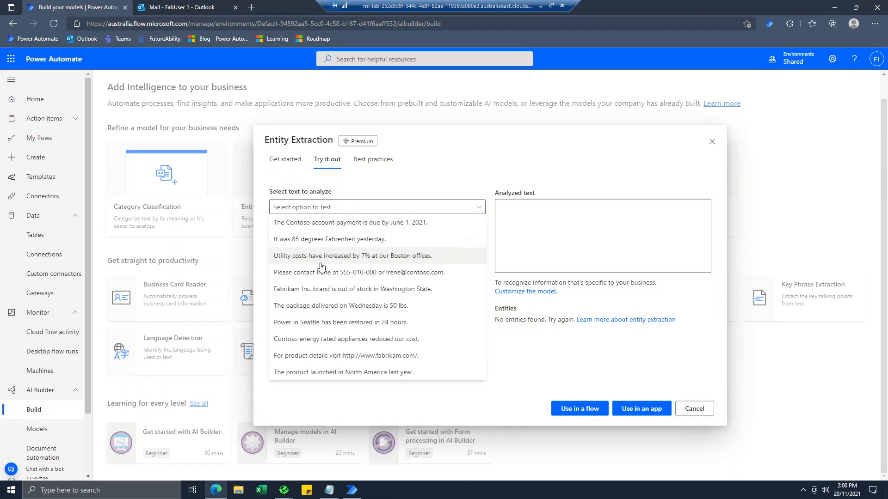
pyautogui.click(321, 263)
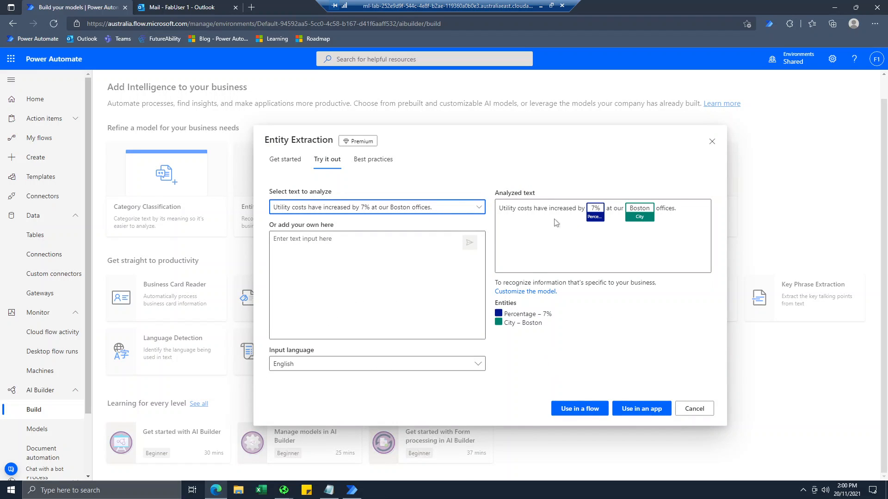
pyautogui.click(694, 408)
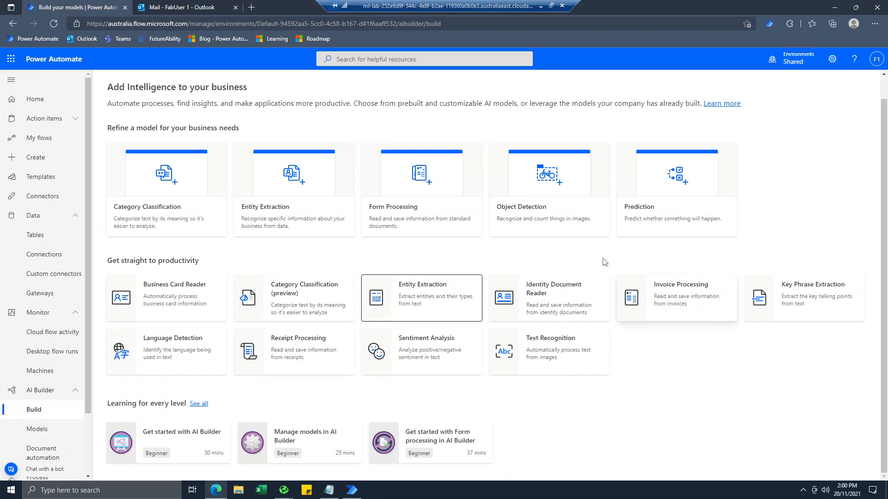
# - Test prebuilt Entity Extraction on "Contoso energy rated appliances reduced our cost.", look at the own-text input and close the model
pyautogui.click(439, 300)
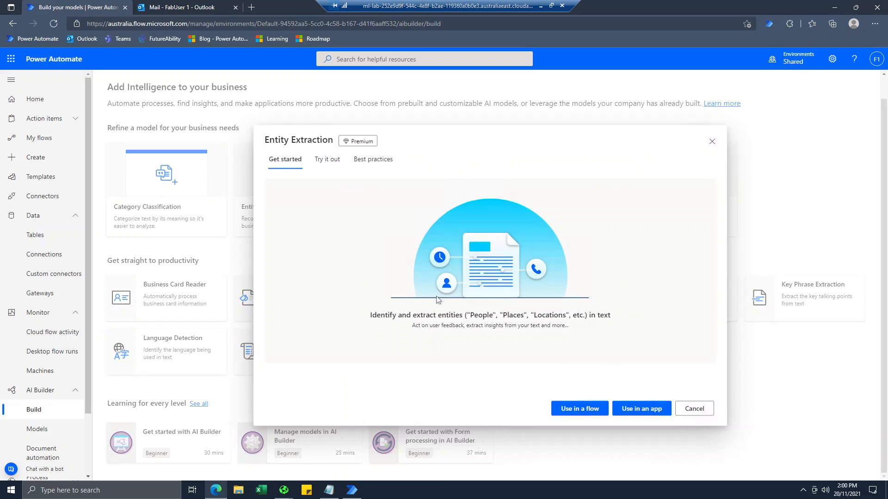
pyautogui.click(315, 169)
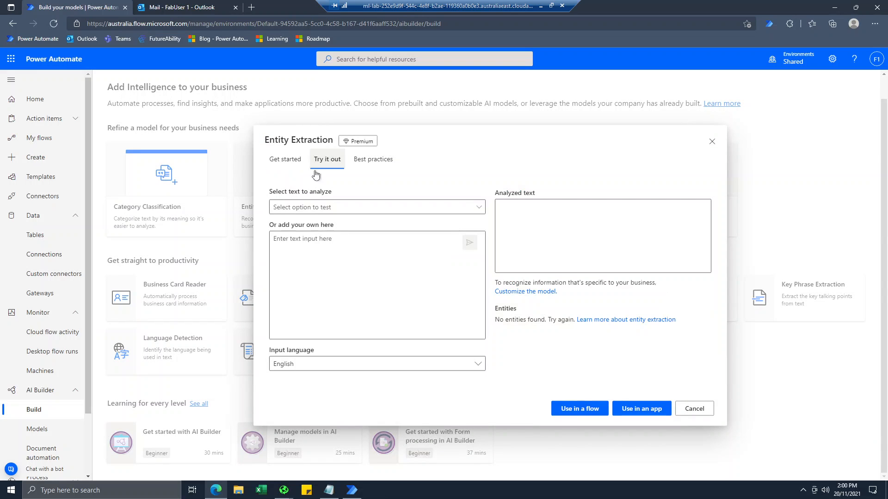
pyautogui.click(341, 208)
pyautogui.click(318, 339)
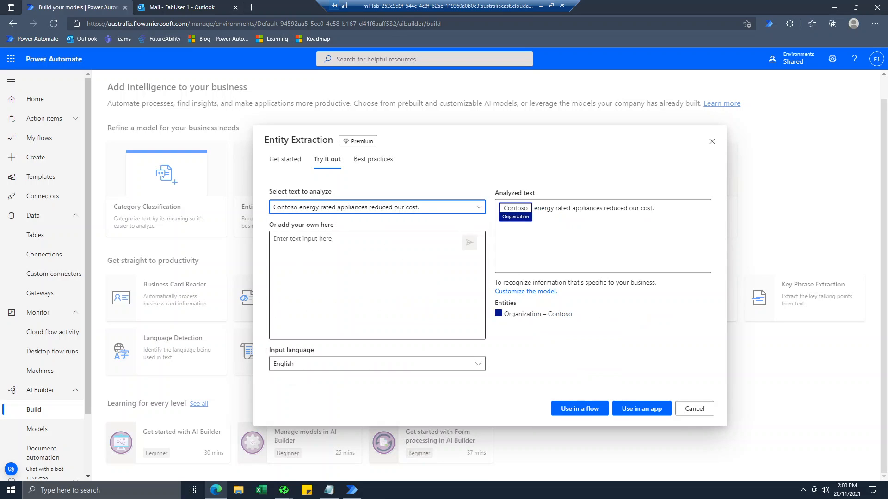
pyautogui.click(317, 251)
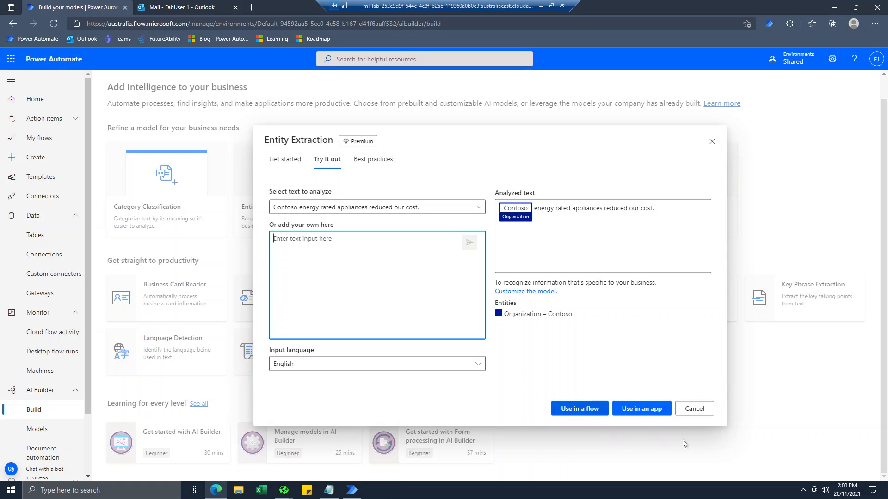
pyautogui.click(701, 410)
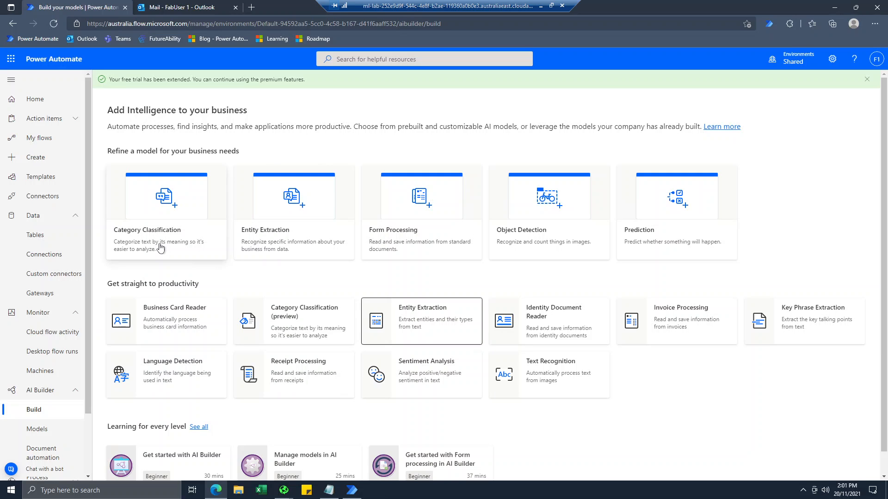
# - Review the introduction and tagged text examples of the customizable Category Classification model, and close it without creating a model
pyautogui.click(160, 248)
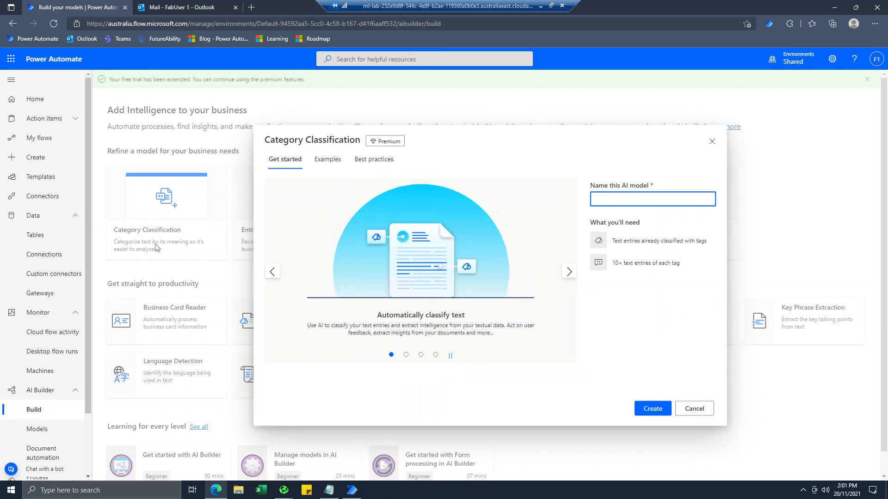
pyautogui.click(569, 272)
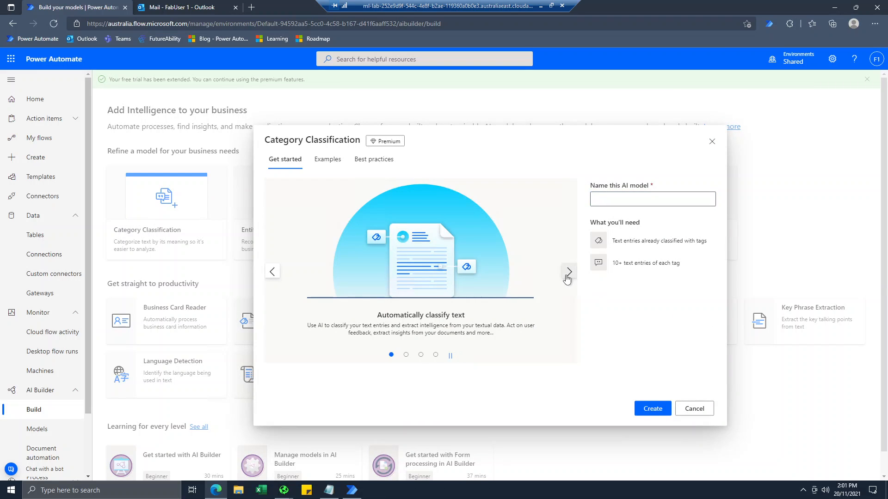
pyautogui.click(328, 159)
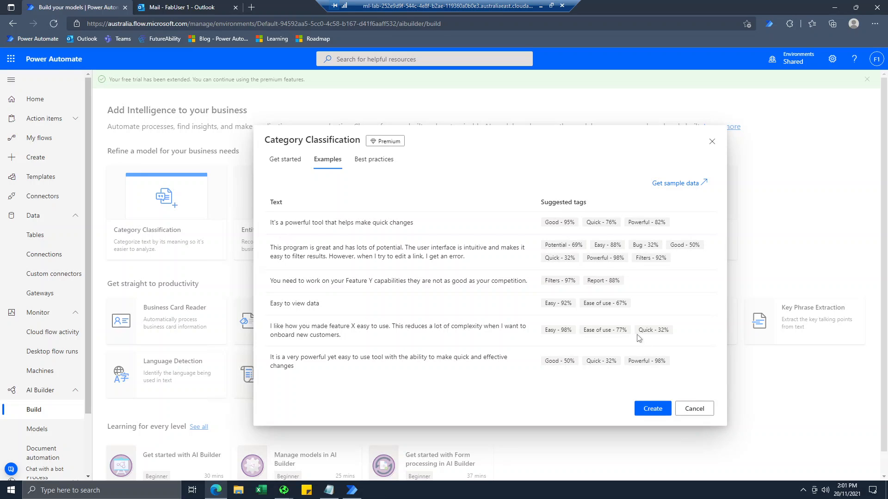
pyautogui.click(693, 409)
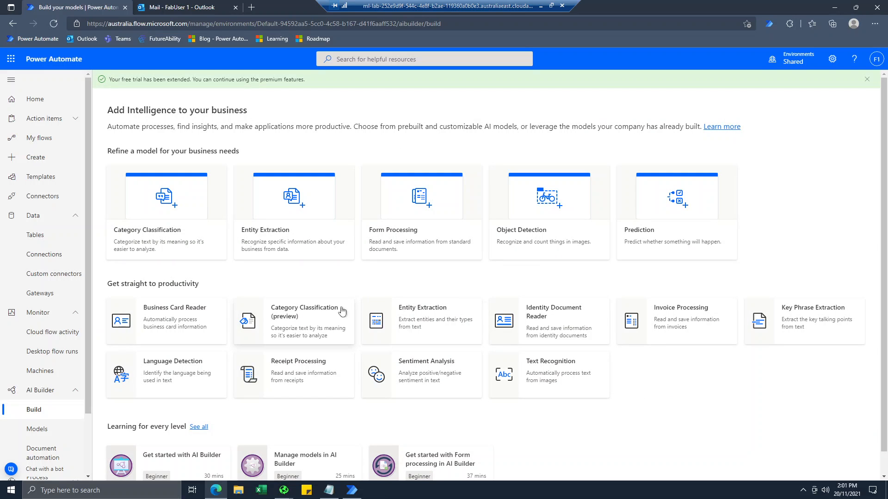
# - Check the prebuilt Category Classification (preview) trial view for its option to customize the model, and close it
pyautogui.click(296, 331)
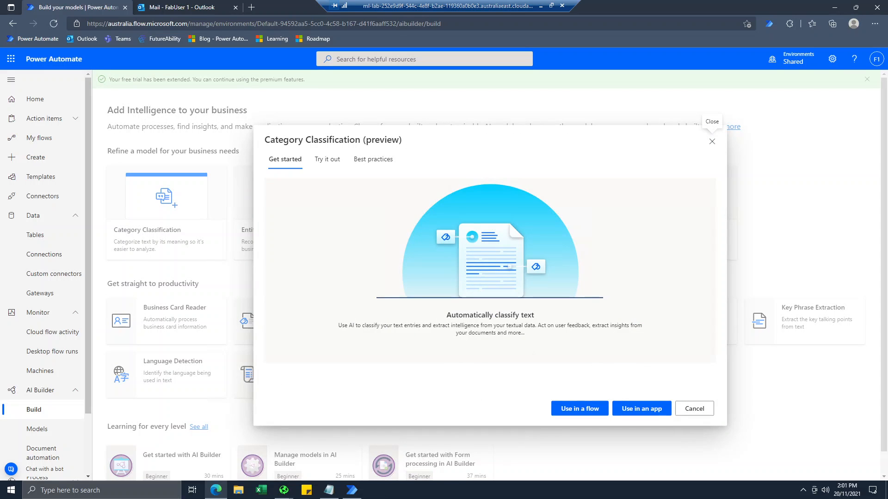
pyautogui.click(327, 160)
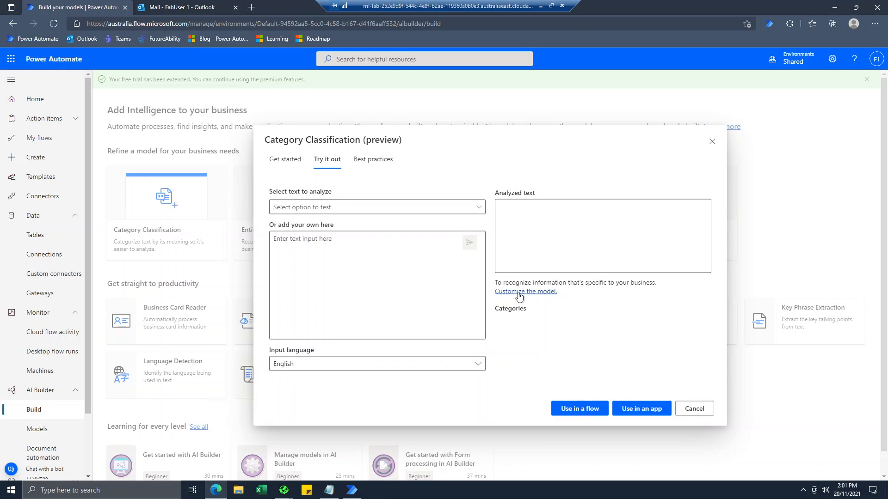
pyautogui.click(693, 408)
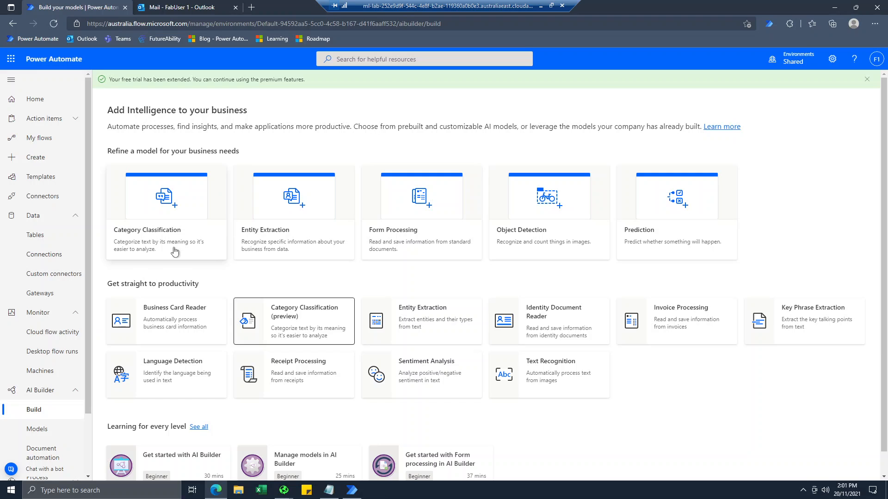
# - Examine the example sentences with labelled entities for the customizable Entity Extraction model
pyautogui.click(315, 254)
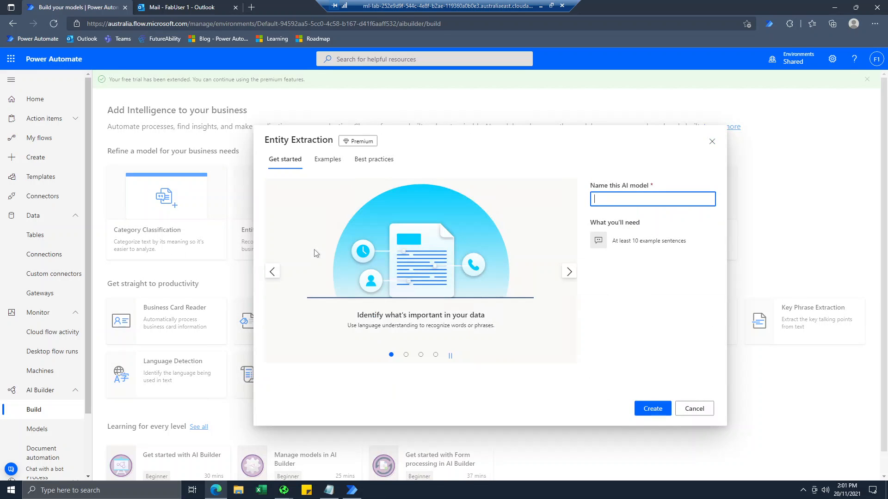
pyautogui.click(326, 159)
pyautogui.scroll(-3, 342, 306)
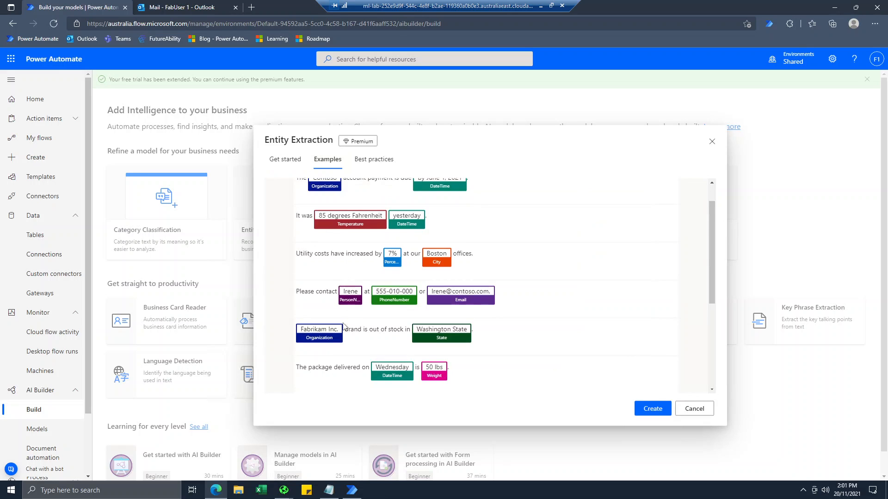
pyautogui.scroll(-2, 354, 305)
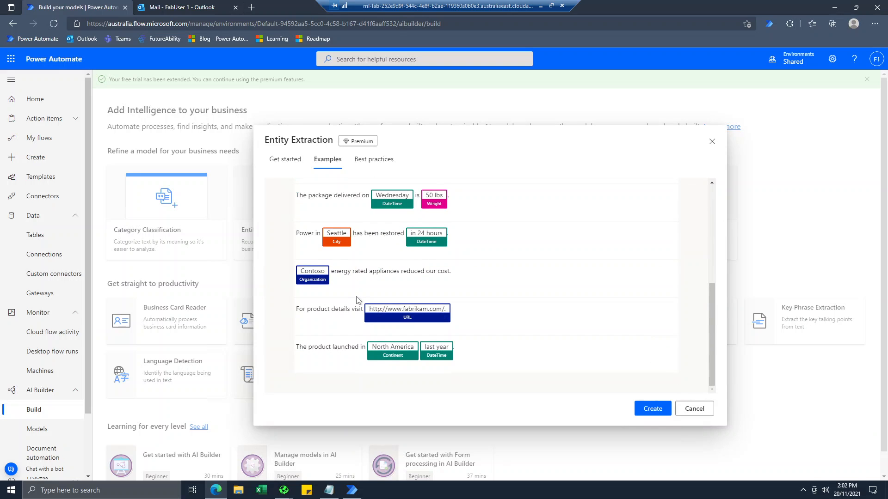
# - Return to the first labelled examples of the customizable Entity Extraction model and close it without creating a model
pyautogui.scroll(5, 332, 248)
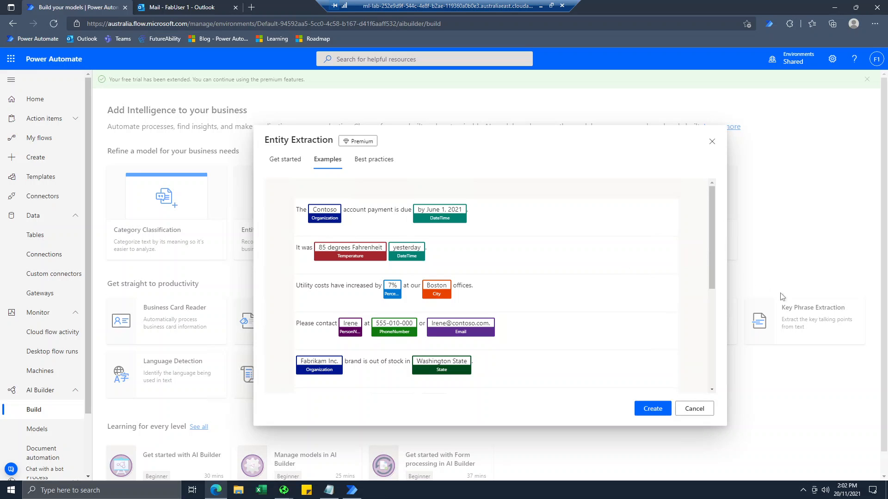
pyautogui.click(689, 411)
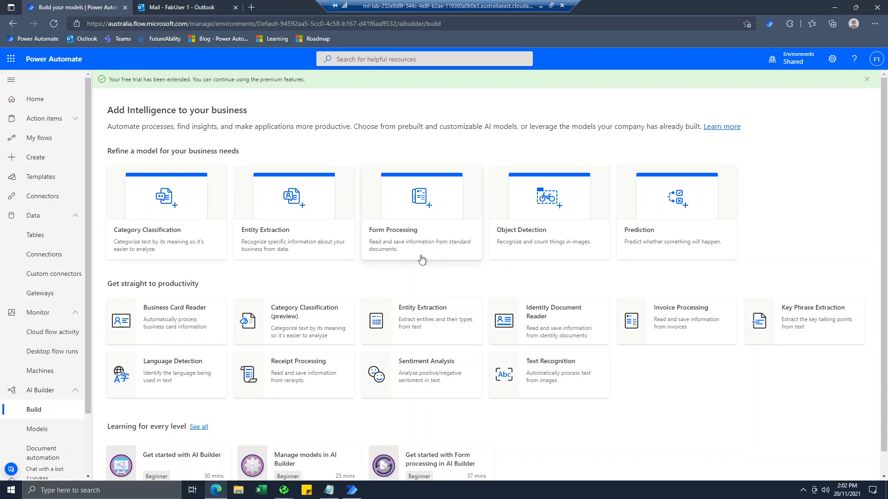
# - Review the introduction, tagged image examples and image requirement of the Object Detection model, and close it without creating a model
pyautogui.click(544, 250)
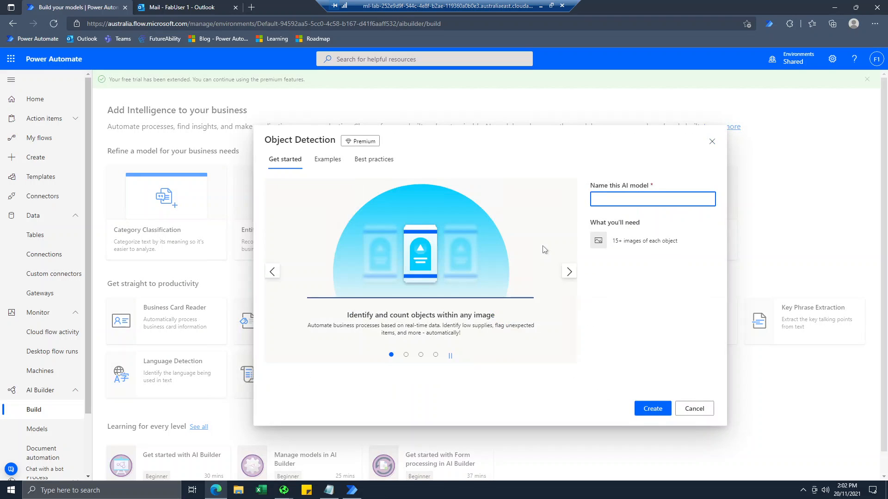
pyautogui.click(569, 275)
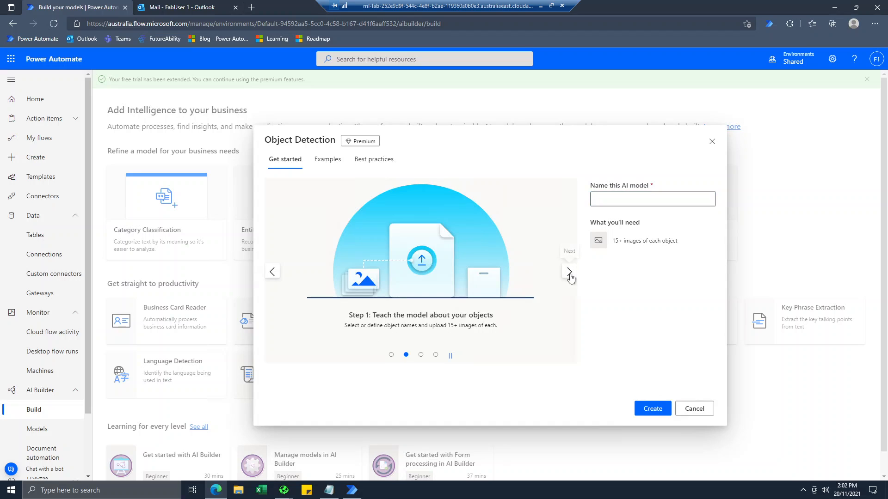
pyautogui.click(323, 165)
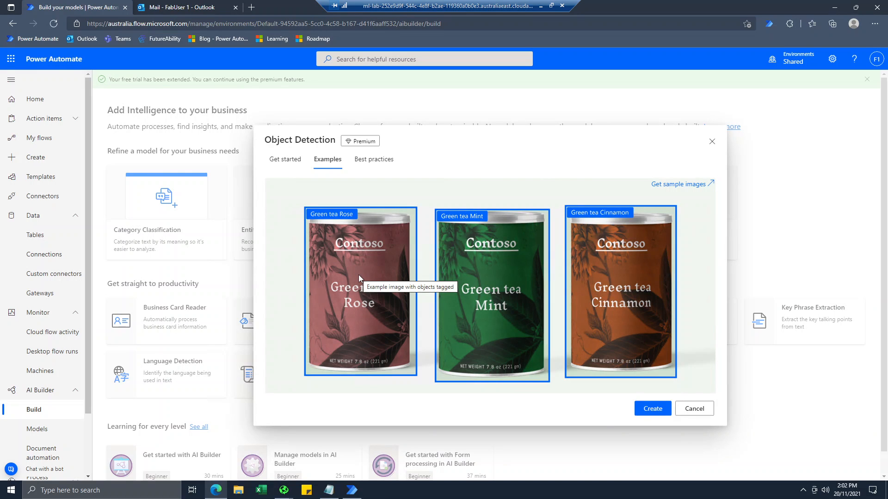
pyautogui.click(285, 159)
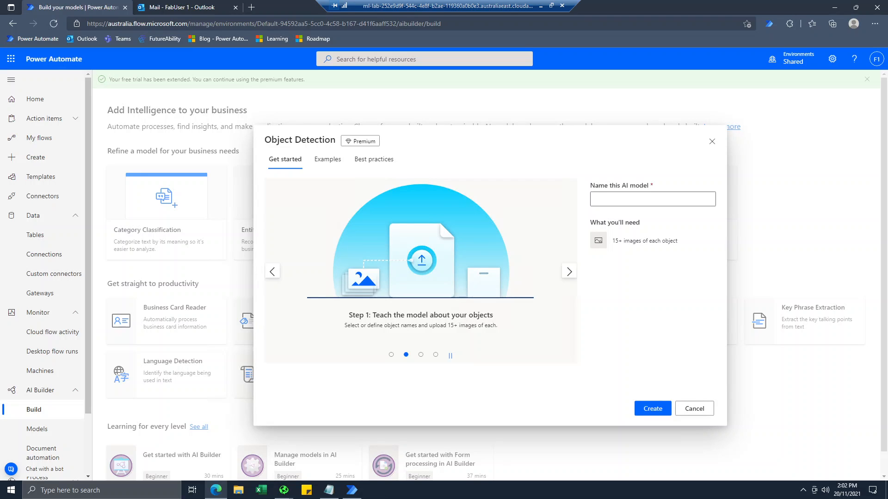
pyautogui.moveTo(611, 240); pyautogui.dragTo(691, 244)
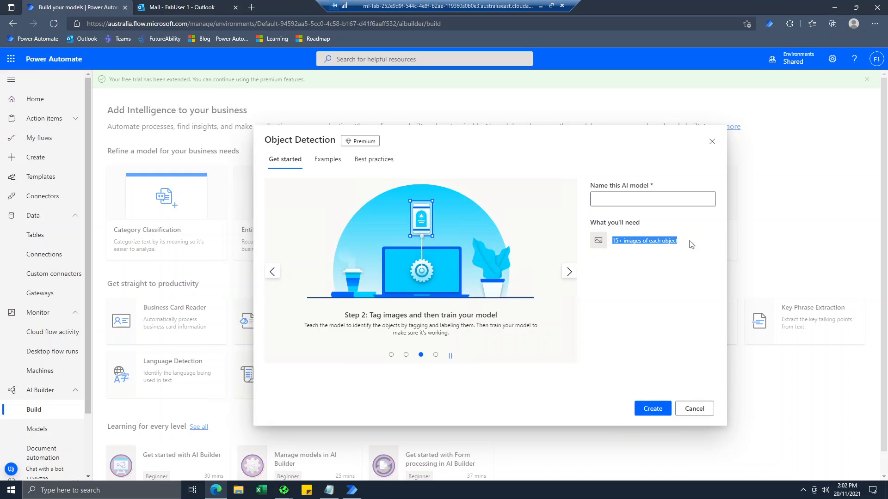
pyautogui.click(694, 409)
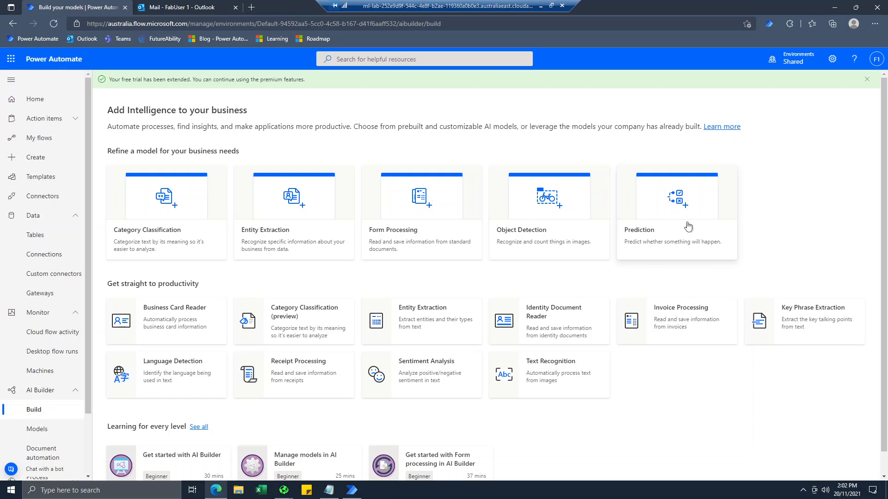
# - Check the Dataverse data requirements of the Prediction model and the introduction of Form Processing, closing both without creating a model
pyautogui.click(678, 236)
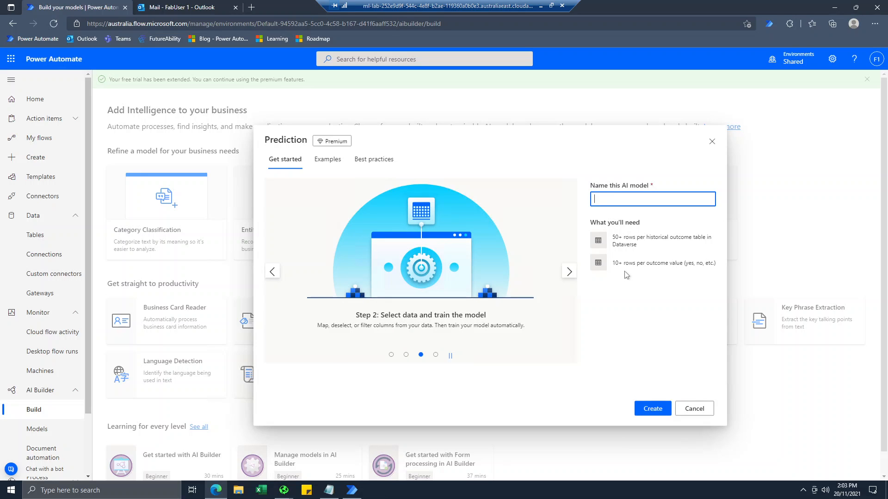
pyautogui.doubleClick(626, 245)
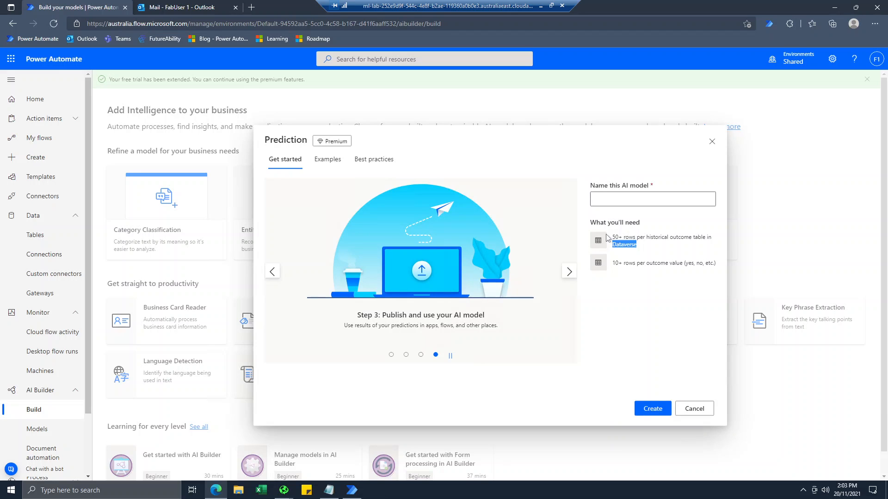
pyautogui.click(698, 409)
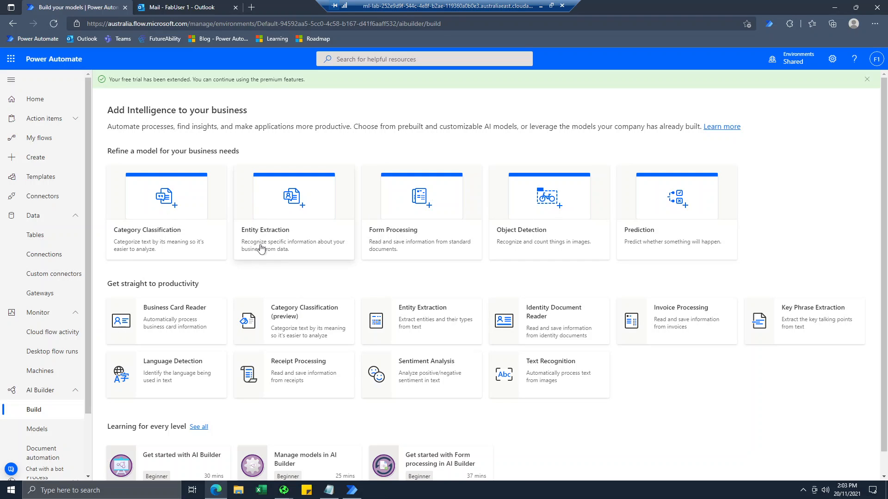
pyautogui.click(411, 248)
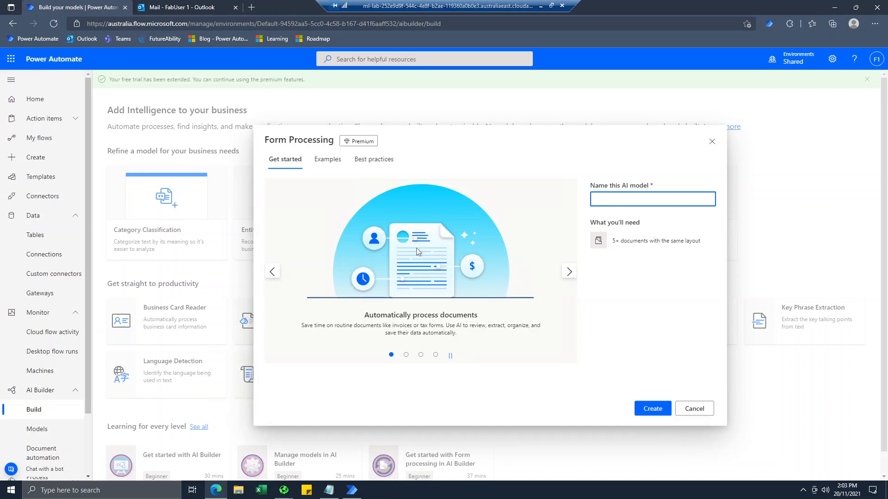
pyautogui.click(694, 409)
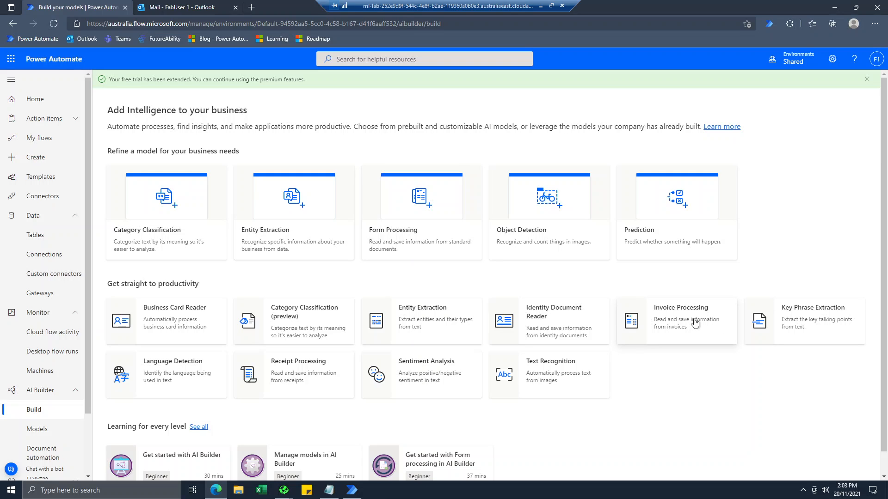
# - Examine the prebuilt Invoice Processing model's best practices and the information extracted from its first sample invoice, down to the line items
pyautogui.click(691, 327)
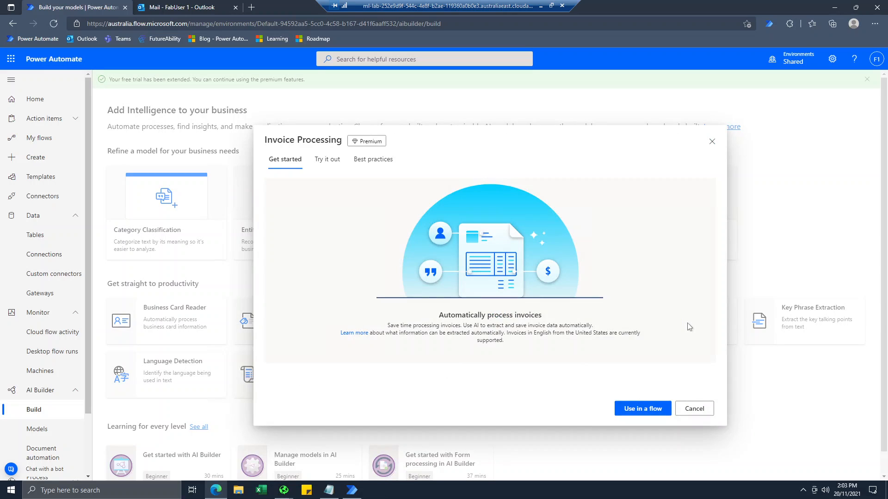
pyautogui.click(328, 161)
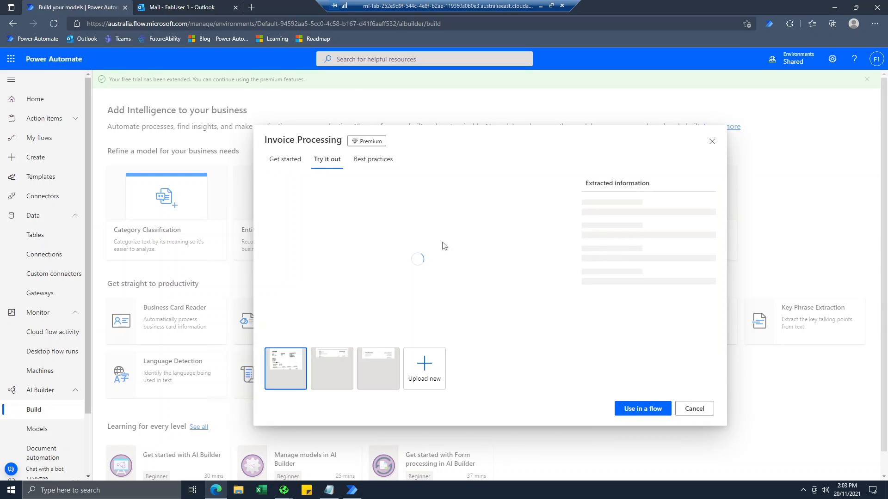
pyautogui.click(370, 161)
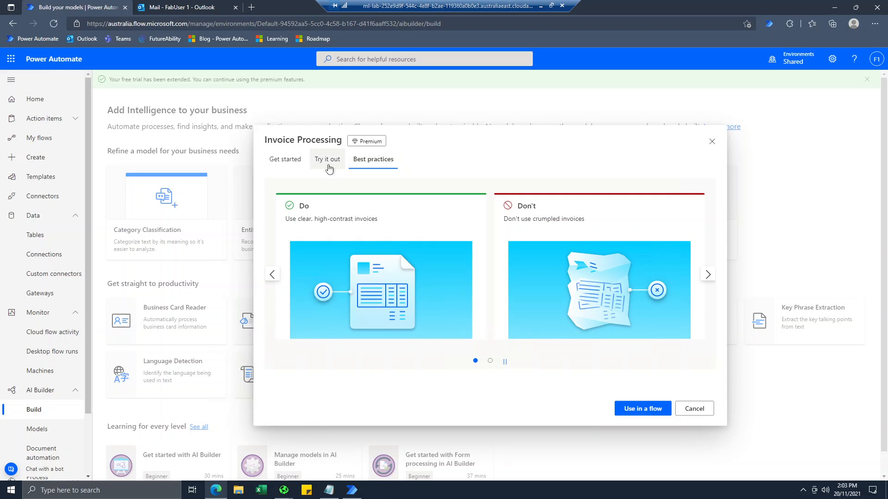
pyautogui.click(330, 169)
pyautogui.scroll(-5, 702, 313)
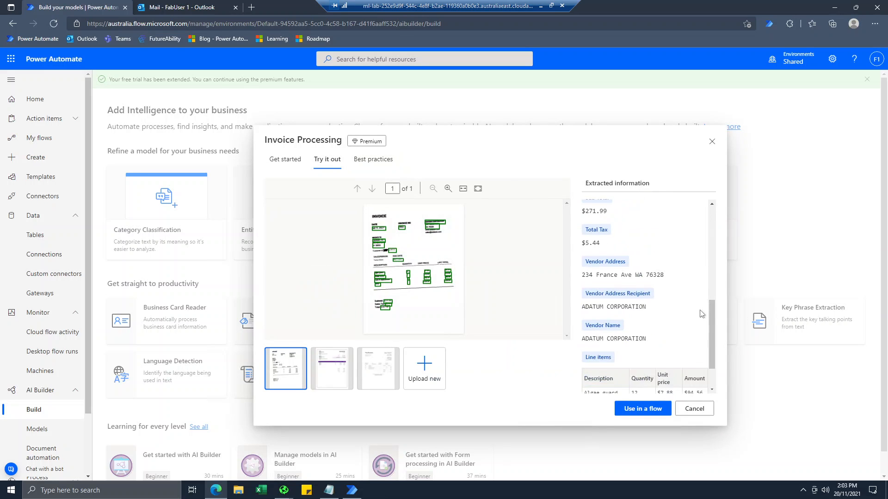
pyautogui.scroll(-2, 701, 313)
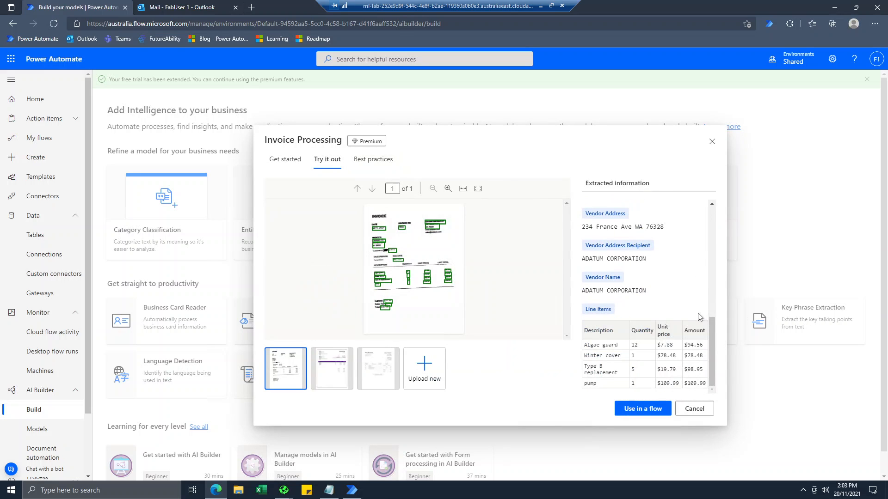
# - Compare the Invoice Processing introduction and best practices with the sample invoice's extracted information again, and close the model
pyautogui.click(293, 176)
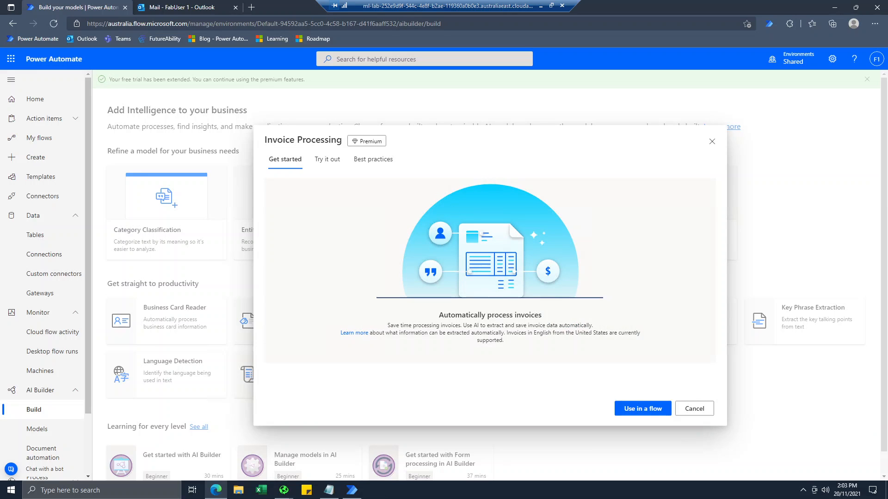
pyautogui.click(330, 160)
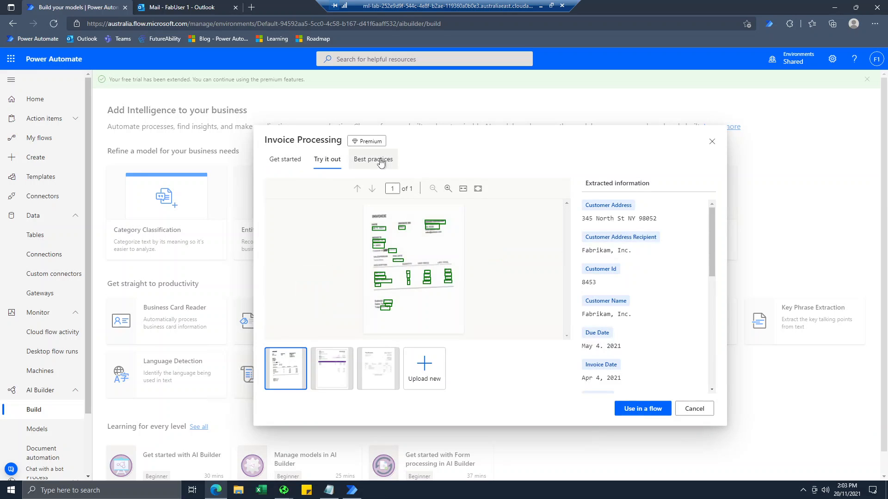
pyautogui.scroll(-5, 622, 281)
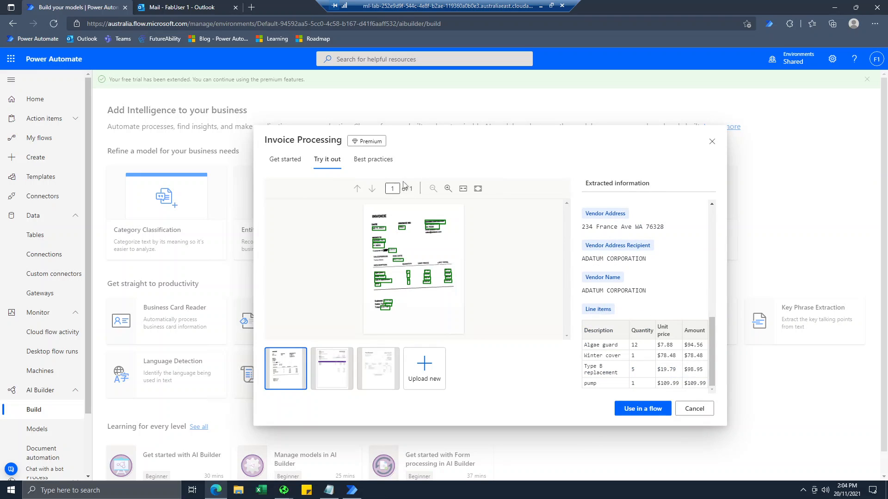
pyautogui.click(370, 159)
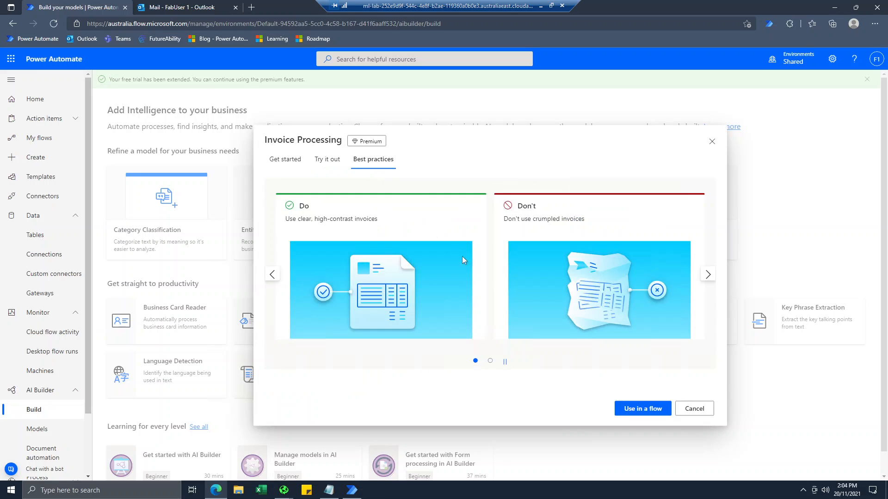
pyautogui.click(327, 159)
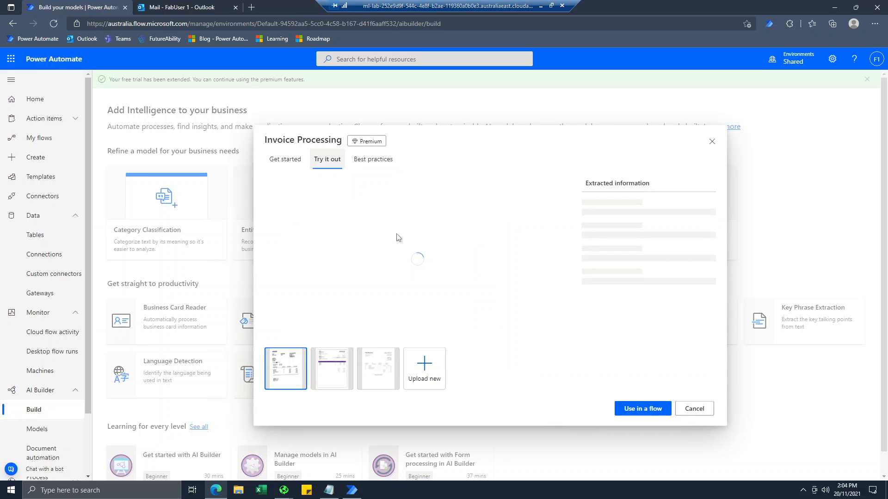
pyautogui.scroll(-10, 601, 345)
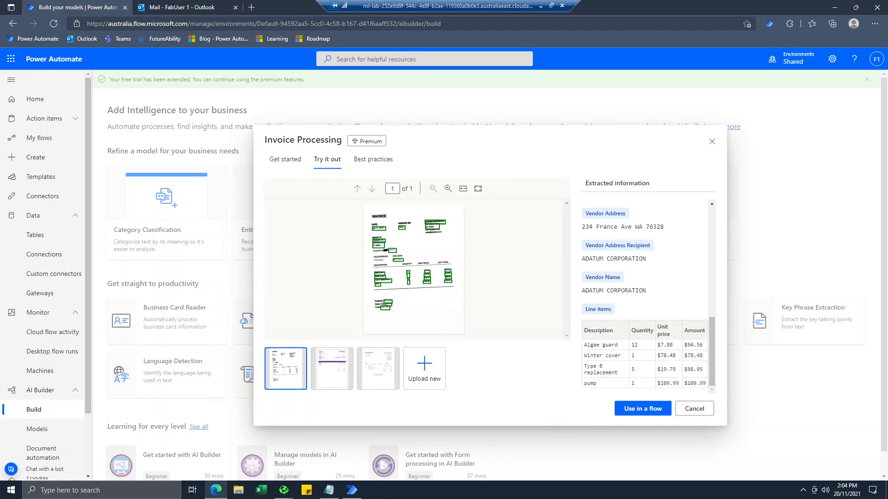
pyautogui.click(689, 411)
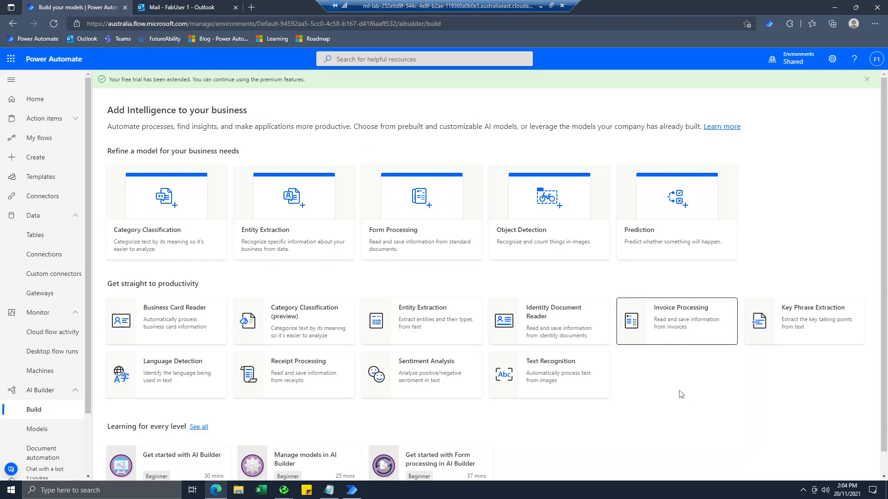
# - Create a customizable Form Processing model named "Contoso Invoicing Model"
pyautogui.click(395, 225)
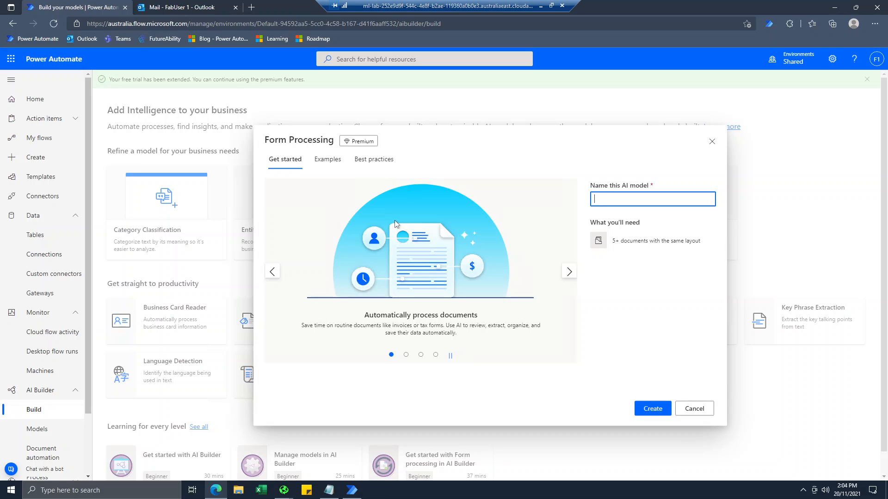
pyautogui.write('Contoso Invoicing Model')
pyautogui.click(650, 411)
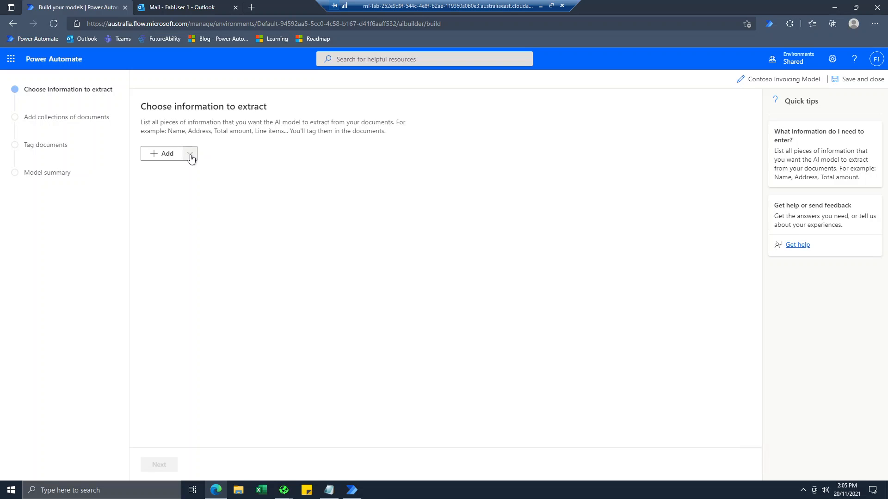
# - Add a field named "Bill To" to the information the model extracts
pyautogui.click(191, 158)
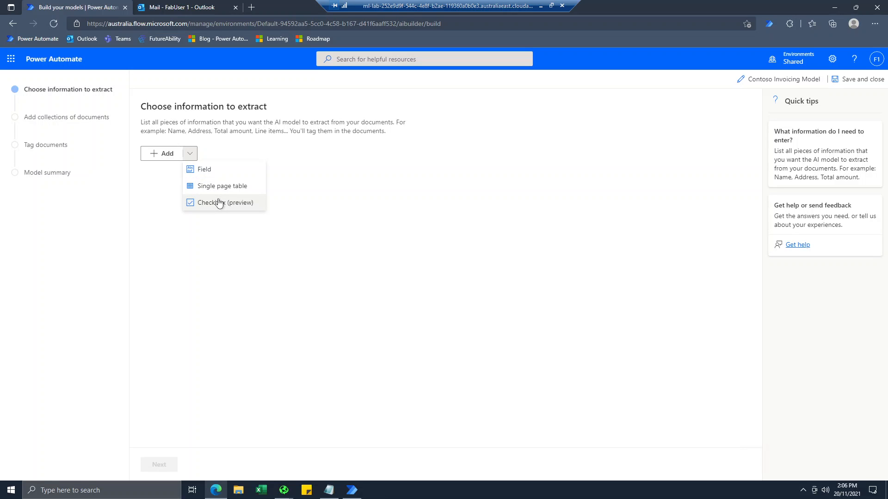
pyautogui.click(202, 169)
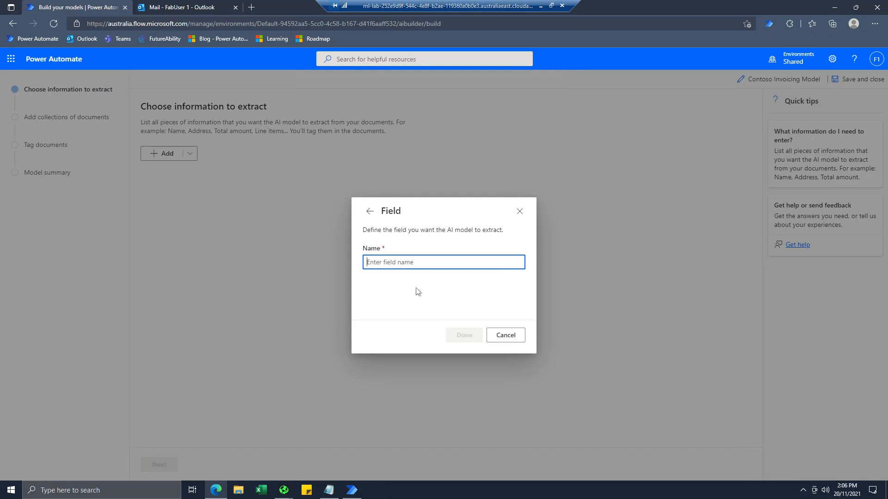
pyautogui.write('Bill To')
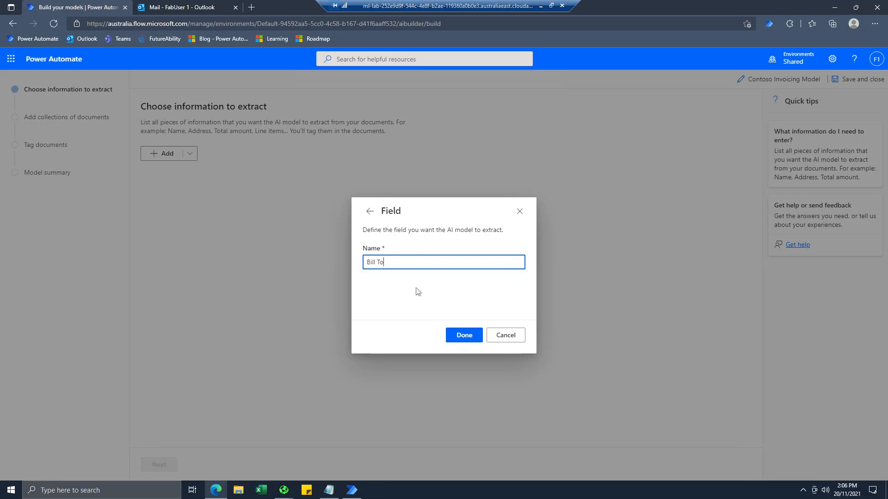
pyautogui.click(455, 334)
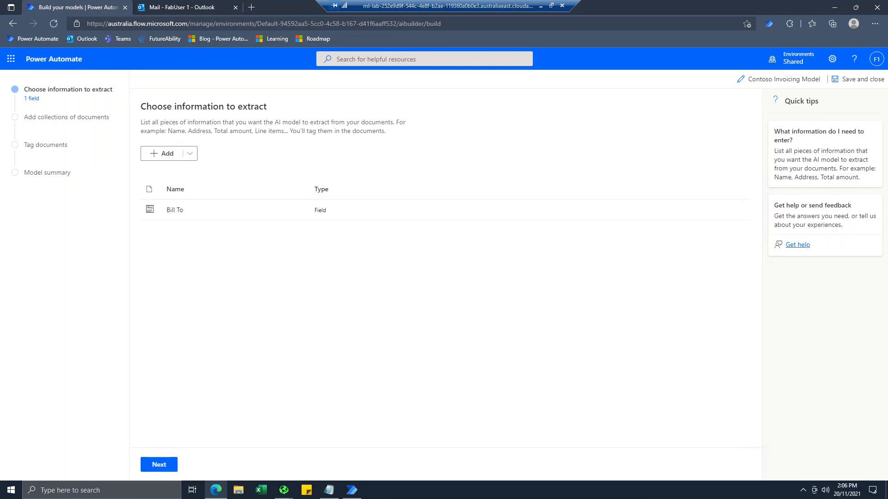
# - Add a second field named "Contact" to the information the model extracts
pyautogui.click(190, 154)
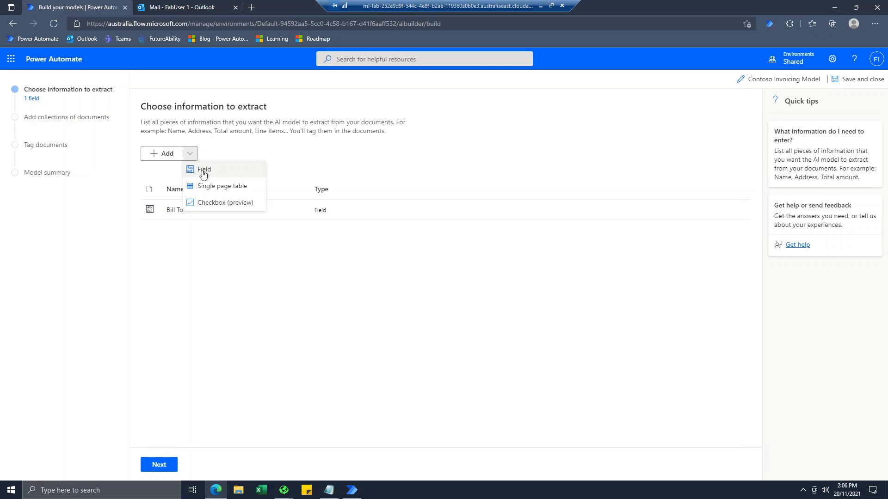
pyautogui.click(203, 171)
pyautogui.write('Contact')
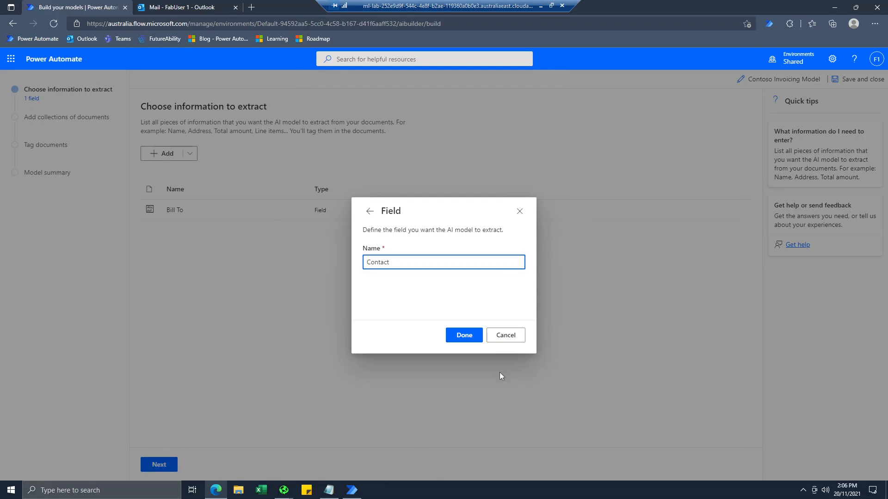
pyautogui.click(464, 336)
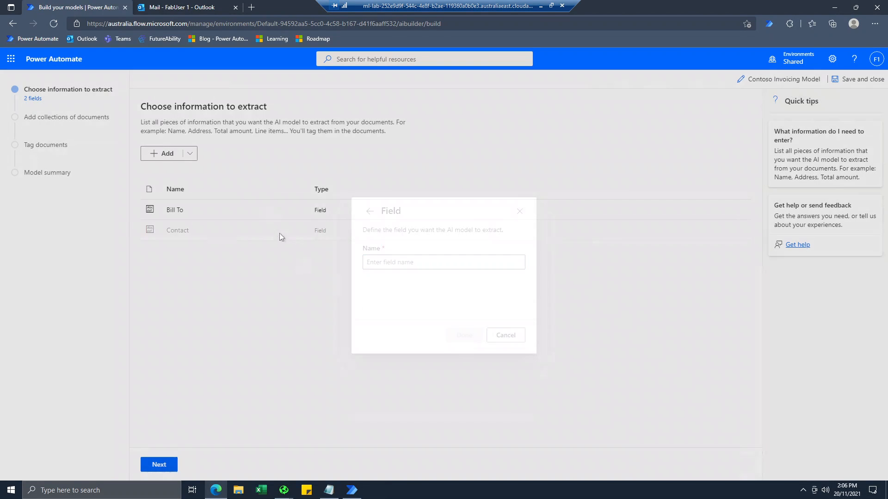
# - Add a field named "Date" to the information the model extracts
pyautogui.click(191, 155)
pyautogui.click(199, 170)
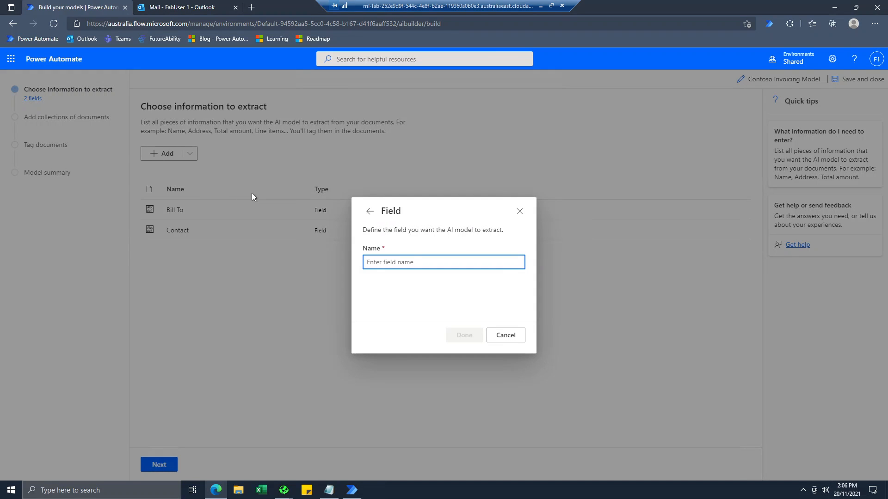
pyautogui.write('Date')
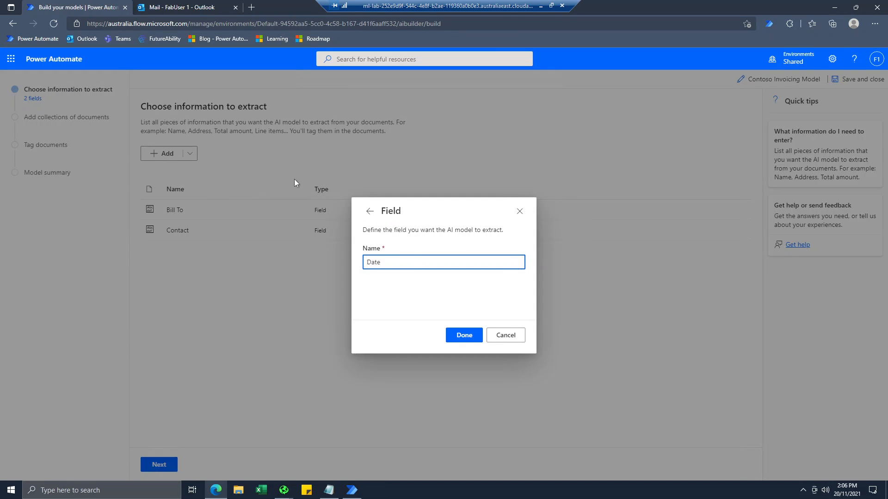
pyautogui.click(462, 334)
# - Add a field named "Total" to the information to extract and continue to the document collections stage
pyautogui.click(189, 155)
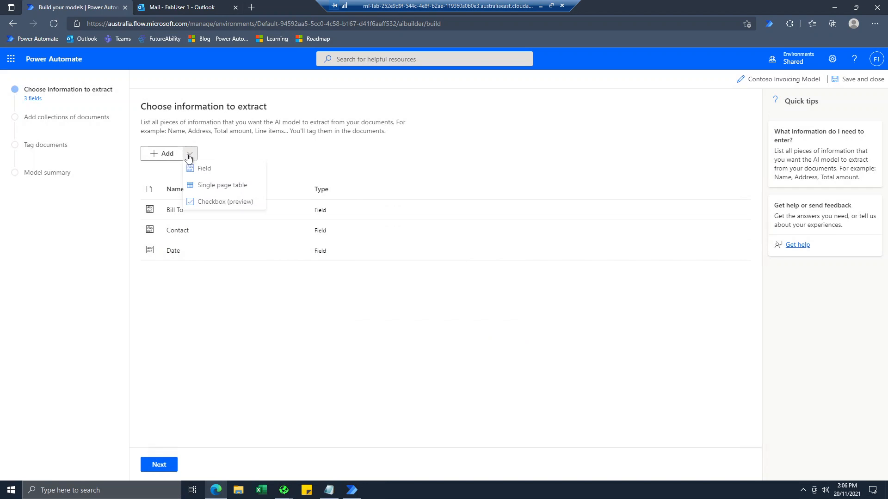
pyautogui.click(199, 168)
pyautogui.write('Total')
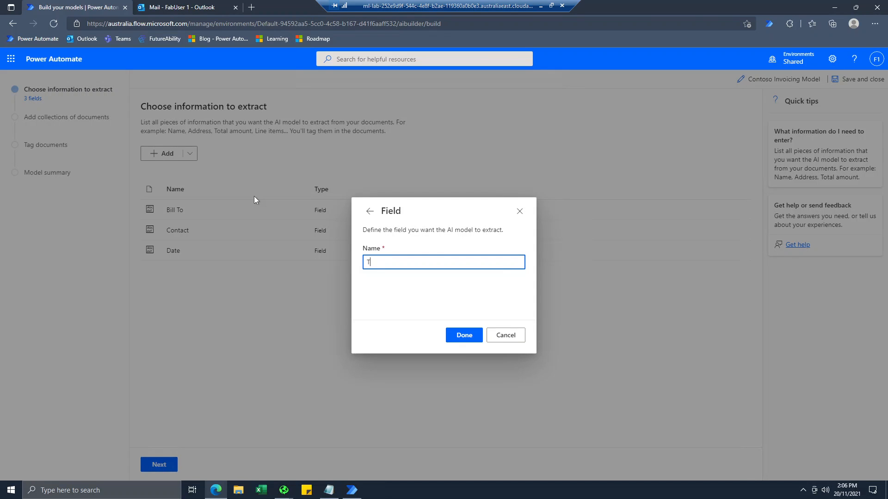
pyautogui.click(471, 339)
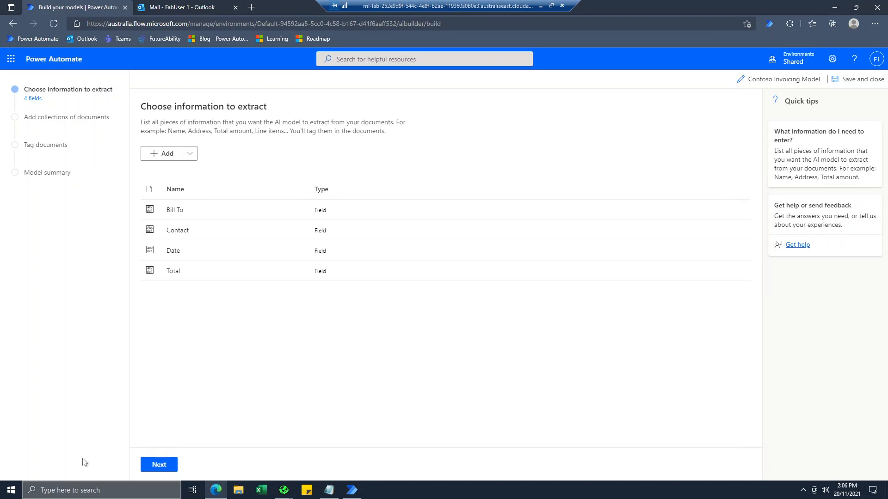
pyautogui.click(155, 465)
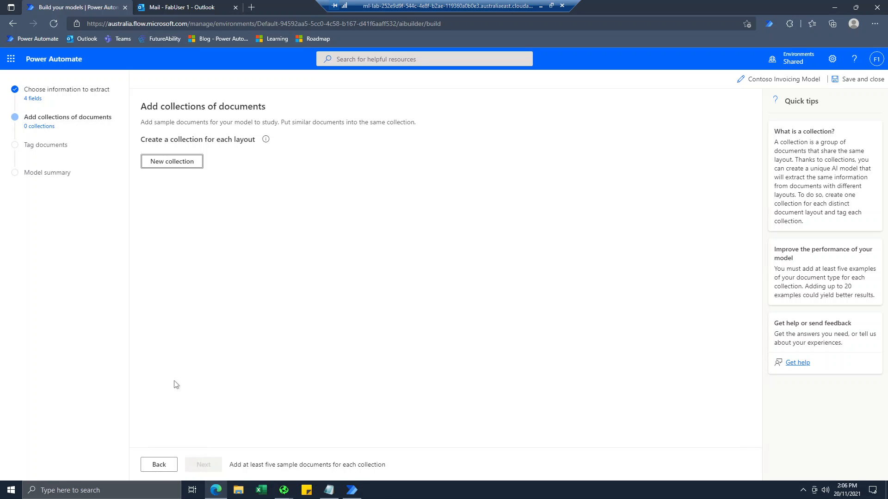
# - Create a new document collection and choose local storage as the source for its sample documents
pyautogui.click(176, 166)
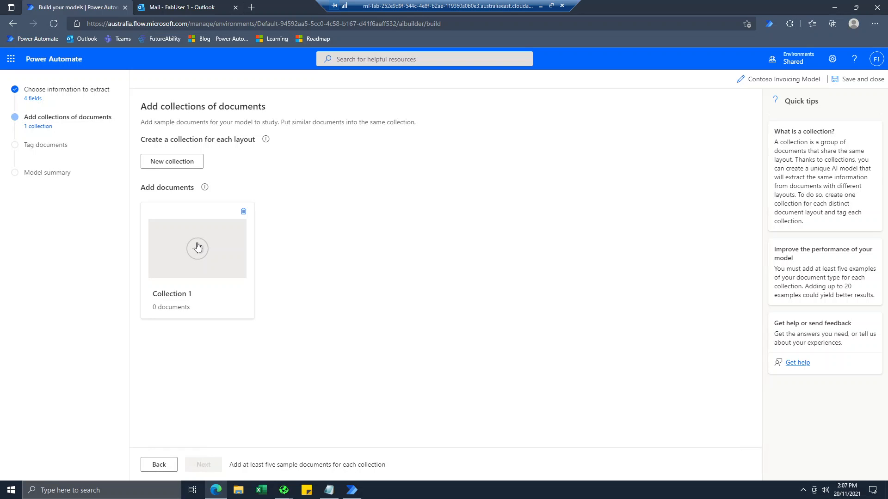
pyautogui.click(198, 250)
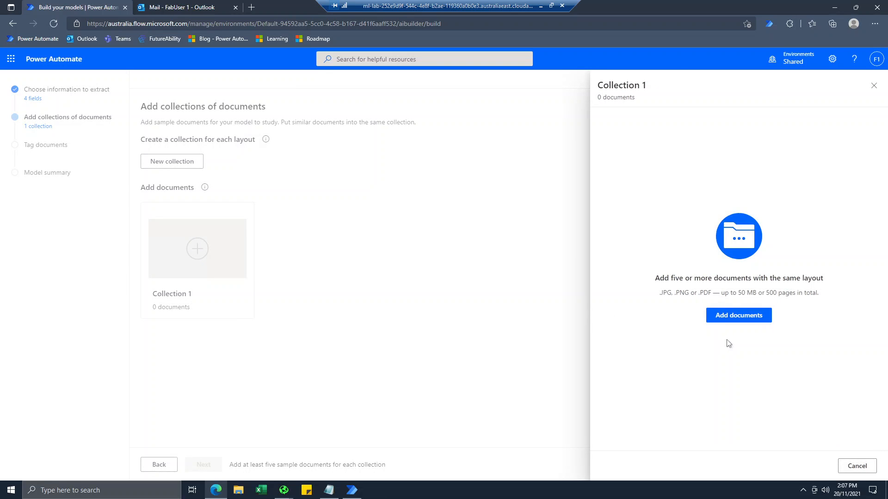
pyautogui.click(728, 322)
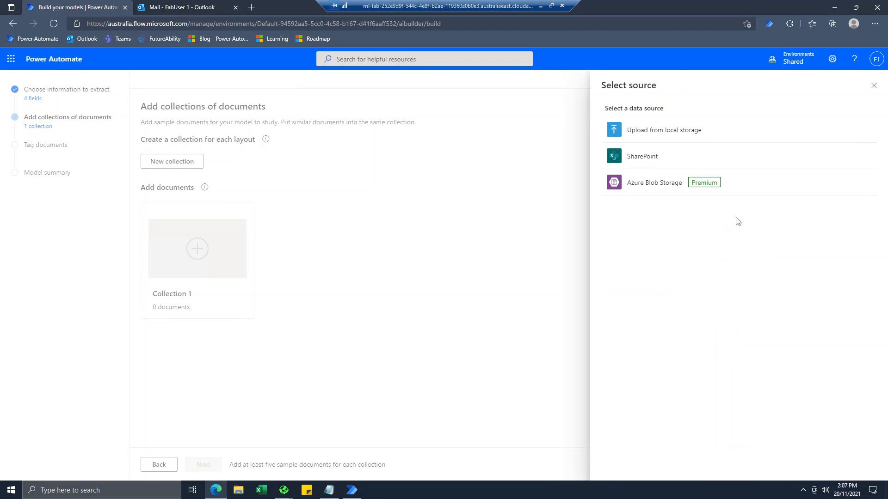
pyautogui.click(652, 132)
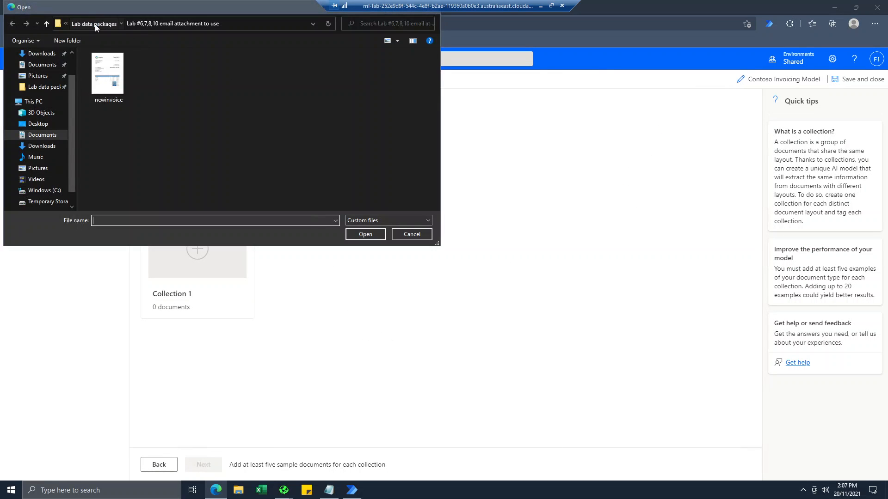
# - Upload the five Contoso_INVOICE PDFs from the "Lab #7 Training Data for AI builder for lab #7" folder, leaving out newinvoice
pyautogui.click(95, 24)
pyautogui.click(156, 25)
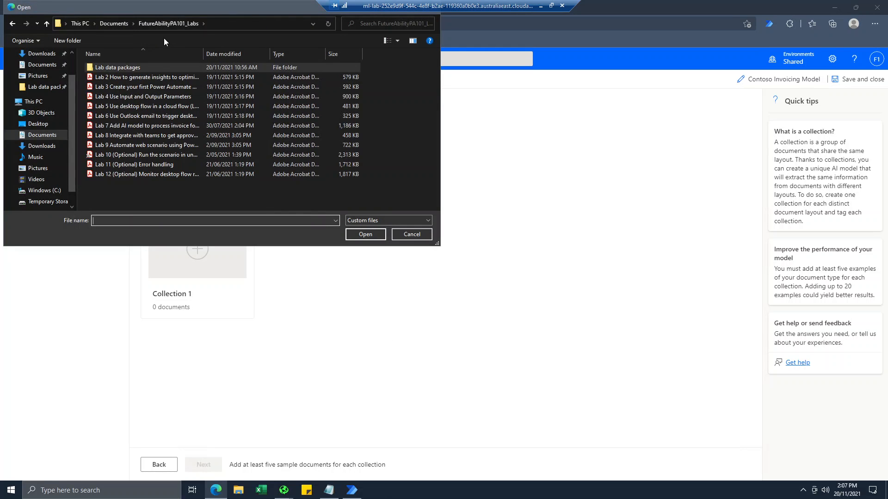
pyautogui.doubleClick(101, 68)
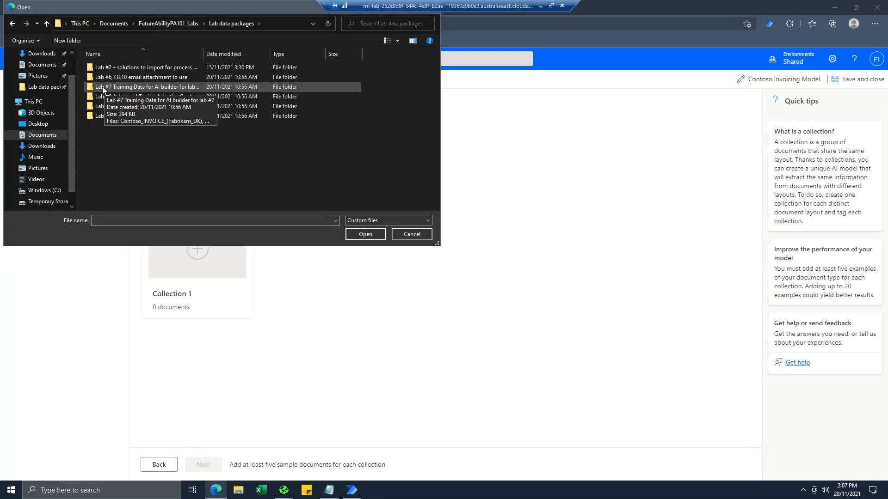
pyautogui.doubleClick(103, 87)
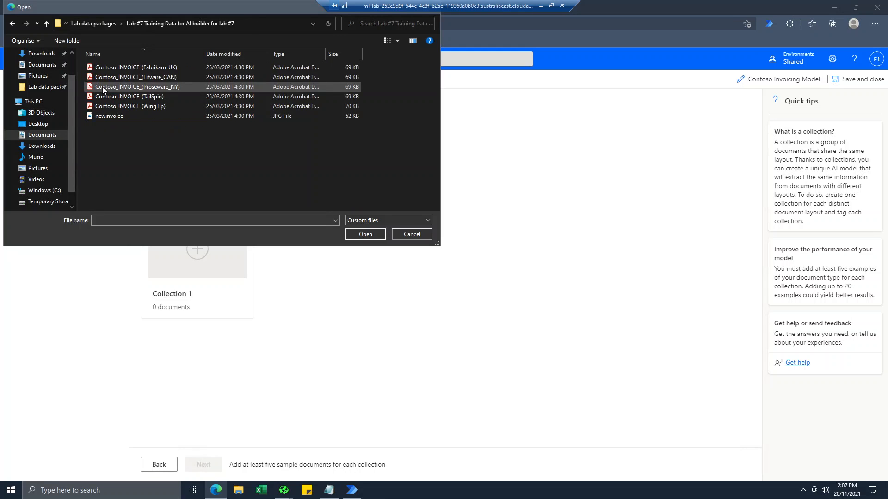
pyautogui.click(106, 116)
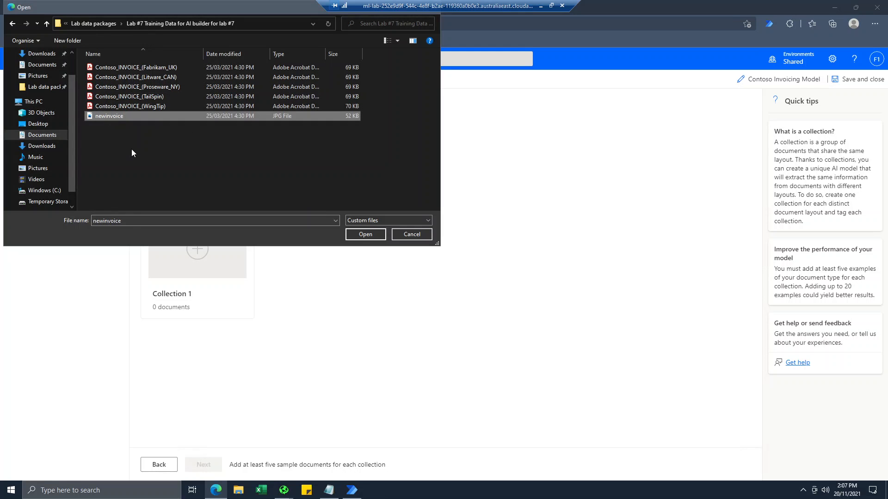
pyautogui.click(113, 70)
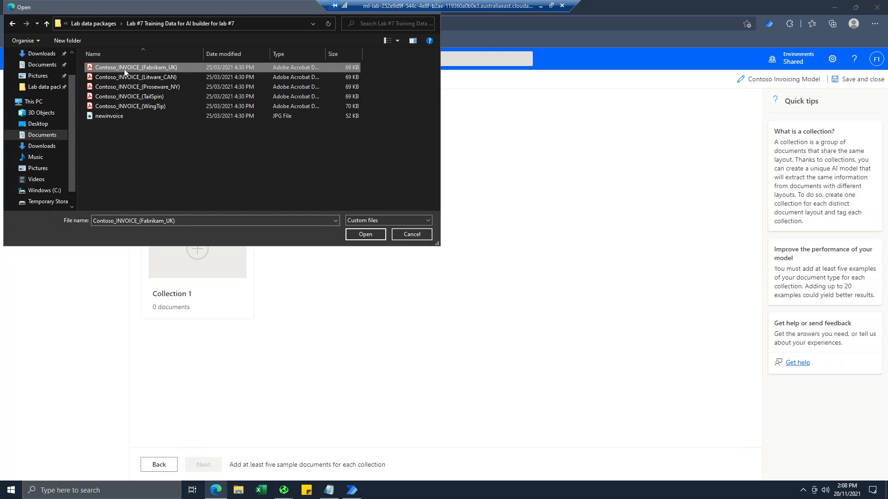
pyautogui.keyDown('shift'); pyautogui.click(133, 106); pyautogui.keyUp('shift')
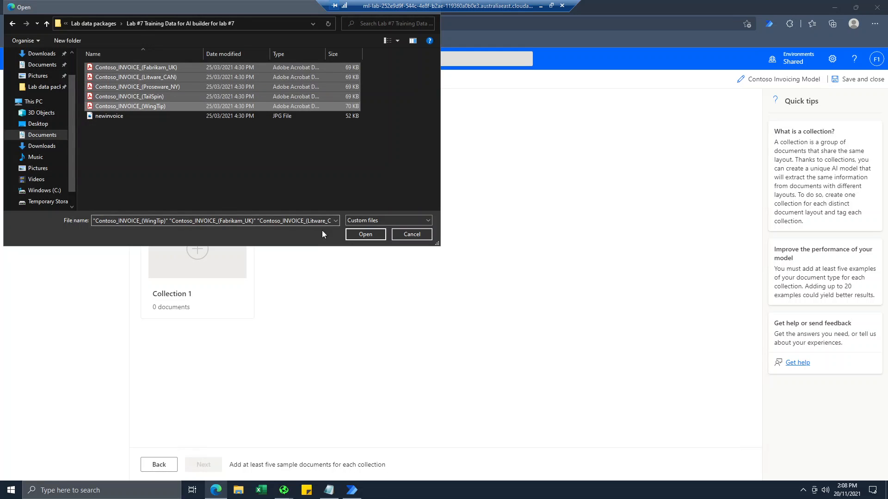
pyautogui.click(362, 237)
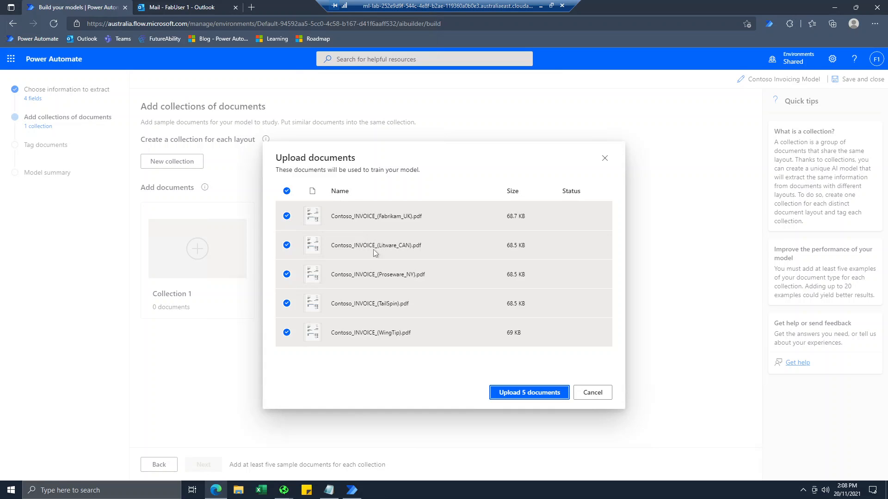
pyautogui.click(526, 393)
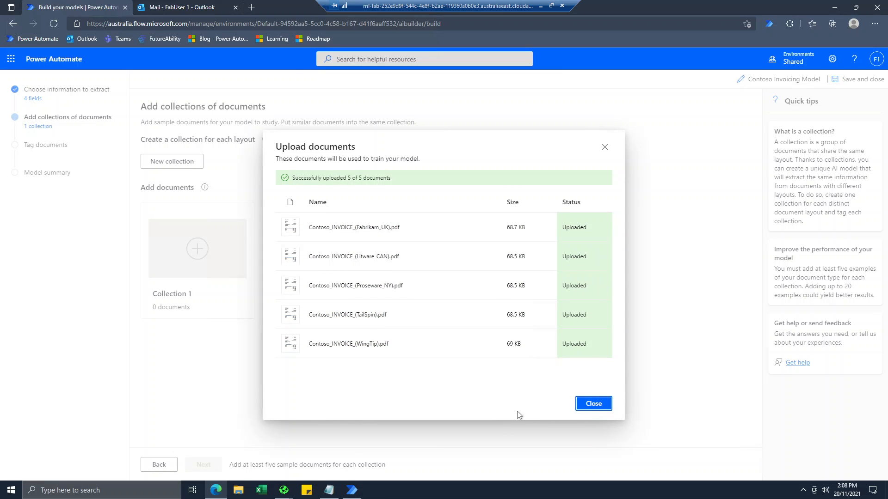
pyautogui.click(599, 403)
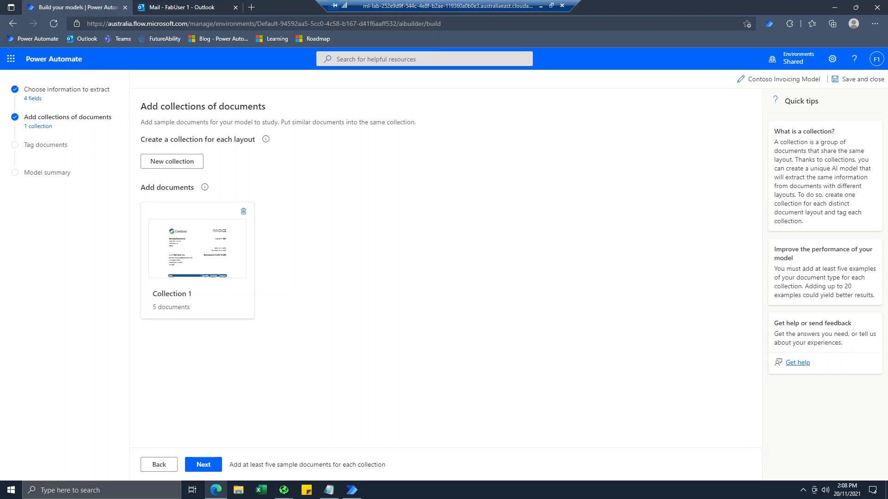
# - Proceed to document tagging and, on the first invoice, tag "Fabrikam, Inc." as Bill To and the contact e-mail as Contact
pyautogui.click(204, 465)
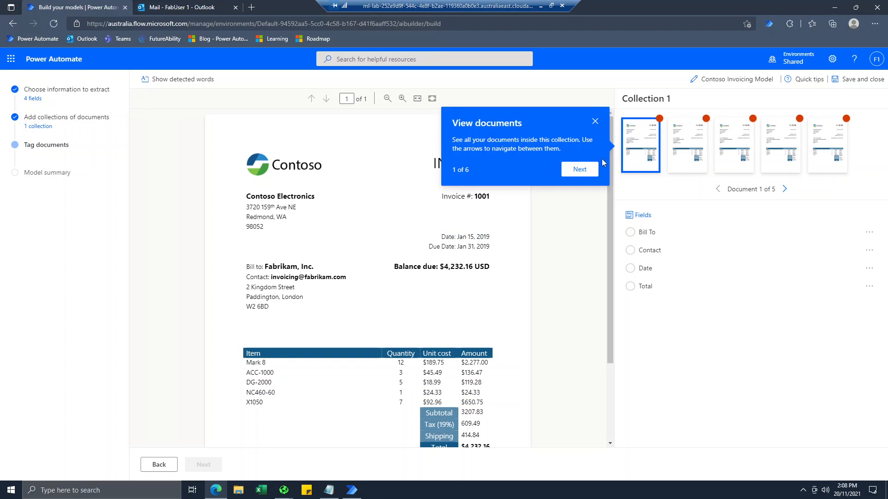
pyautogui.click(595, 122)
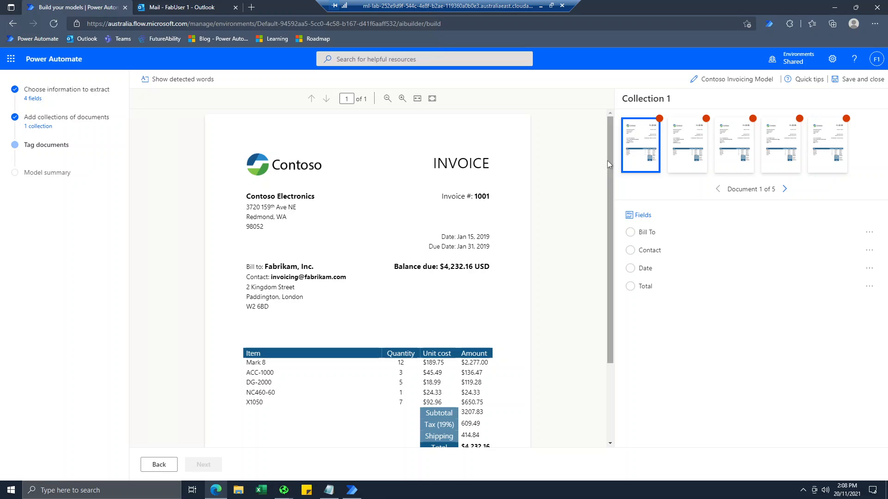
pyautogui.moveTo(609, 164); pyautogui.dragTo(606, 205)
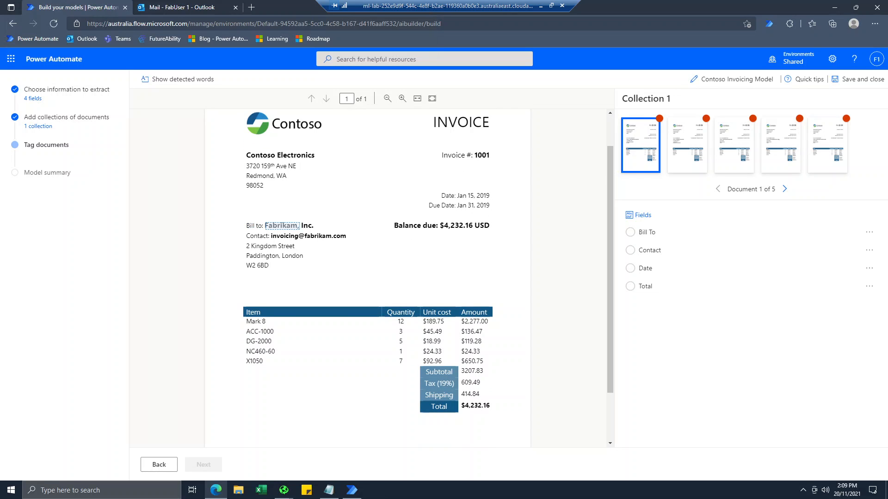
pyautogui.moveTo(266, 223); pyautogui.dragTo(315, 229)
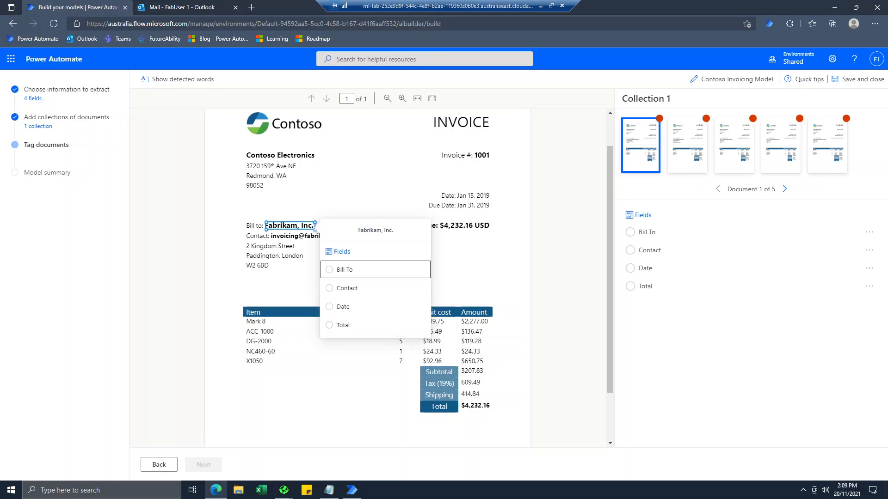
pyautogui.click(346, 270)
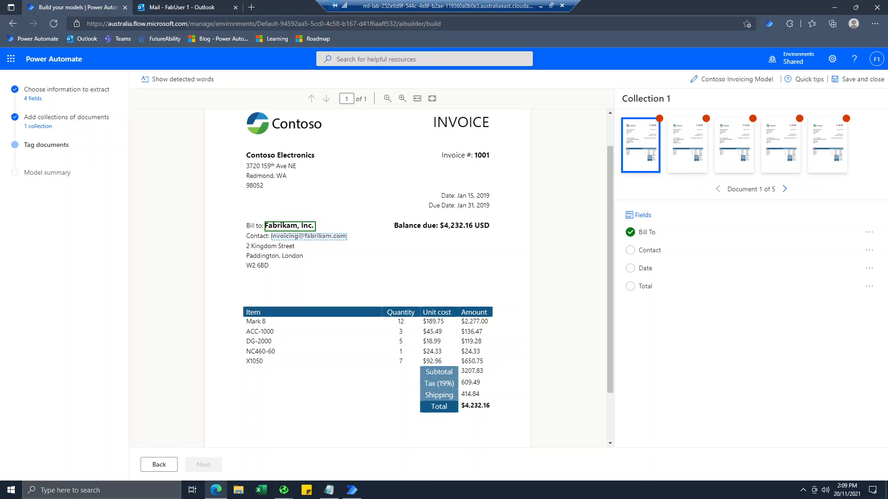
pyautogui.moveTo(273, 234); pyautogui.dragTo(346, 238)
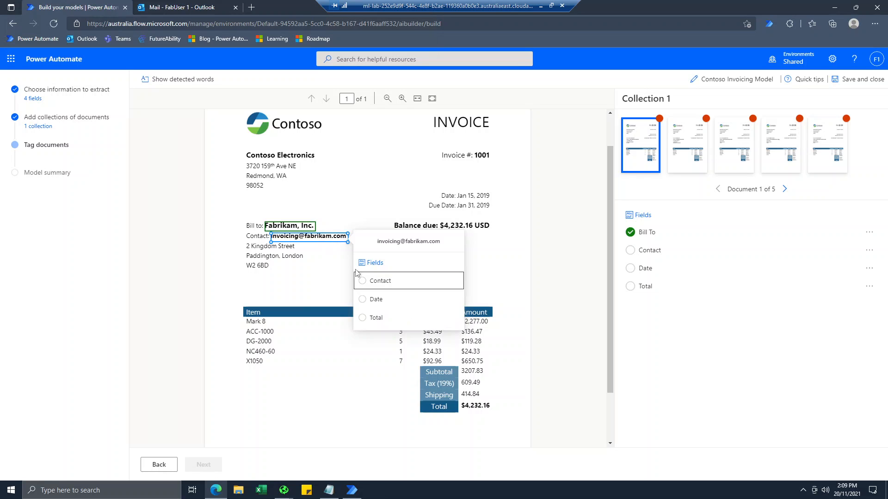
pyautogui.click(363, 280)
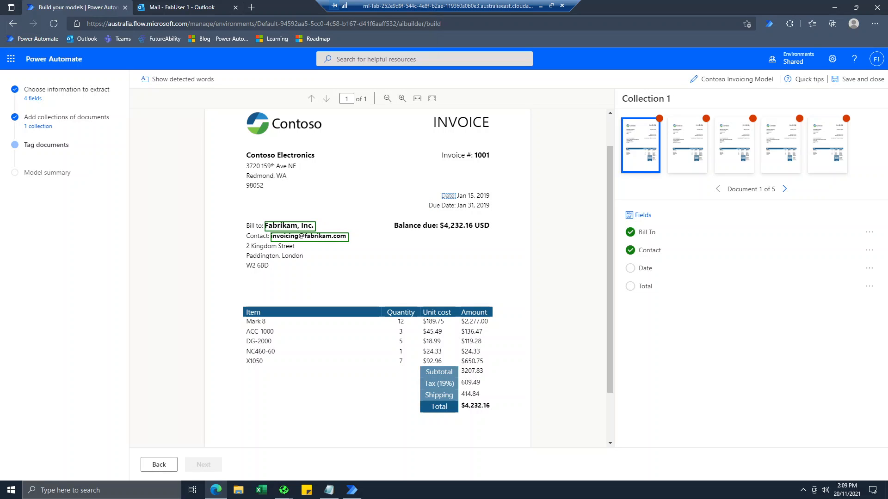
# - Tag "Jan 15, 2019" as Date and the total amount "$4,232.16" as Total on the first invoice
pyautogui.moveTo(458, 196); pyautogui.dragTo(490, 198)
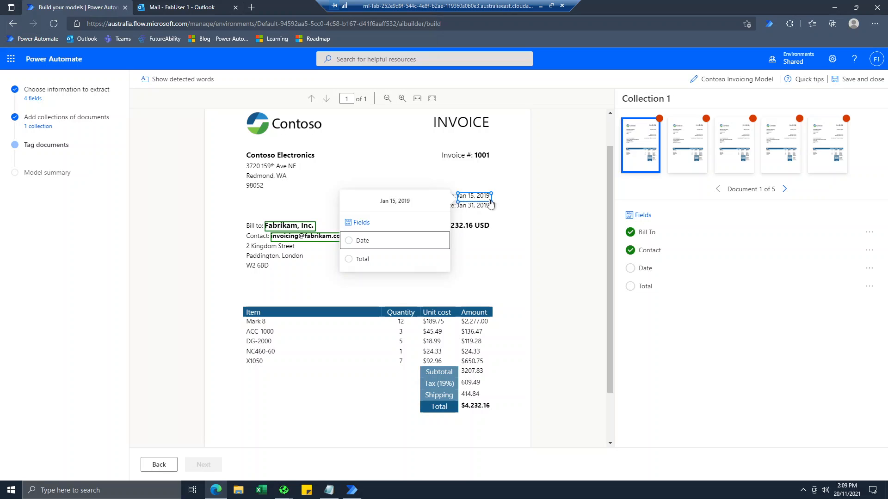
pyautogui.click(406, 240)
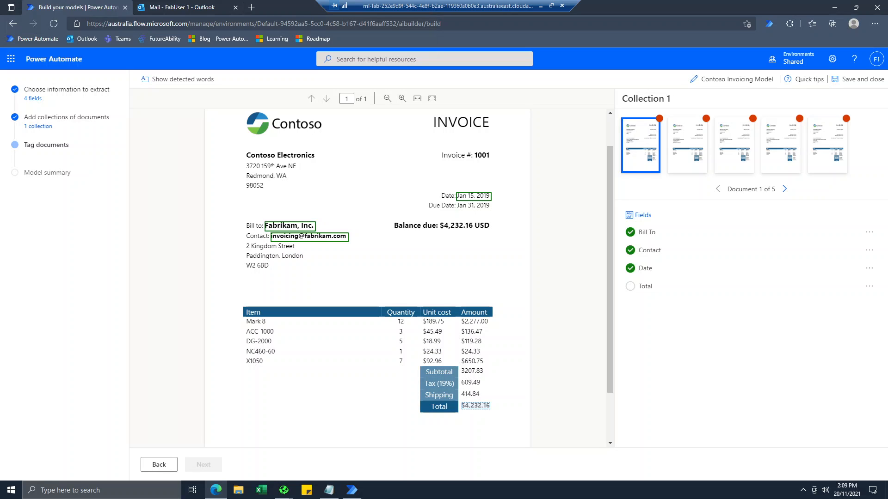
pyautogui.click(490, 408)
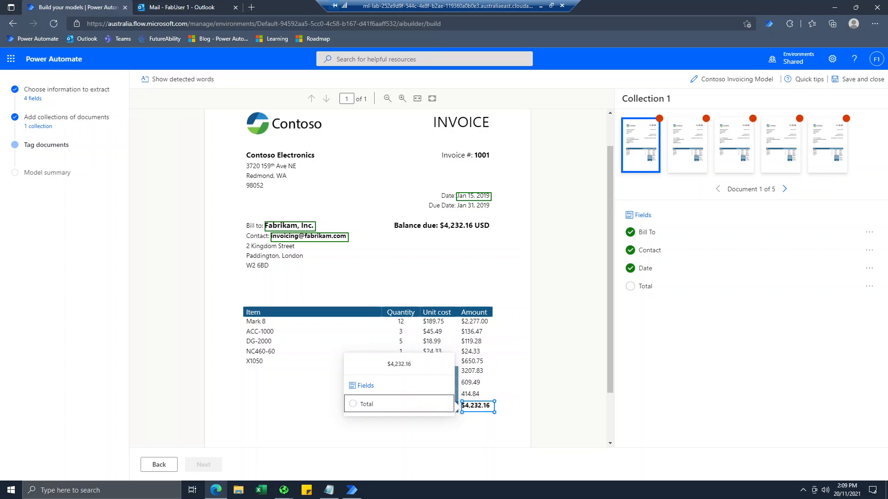
pyautogui.click(368, 405)
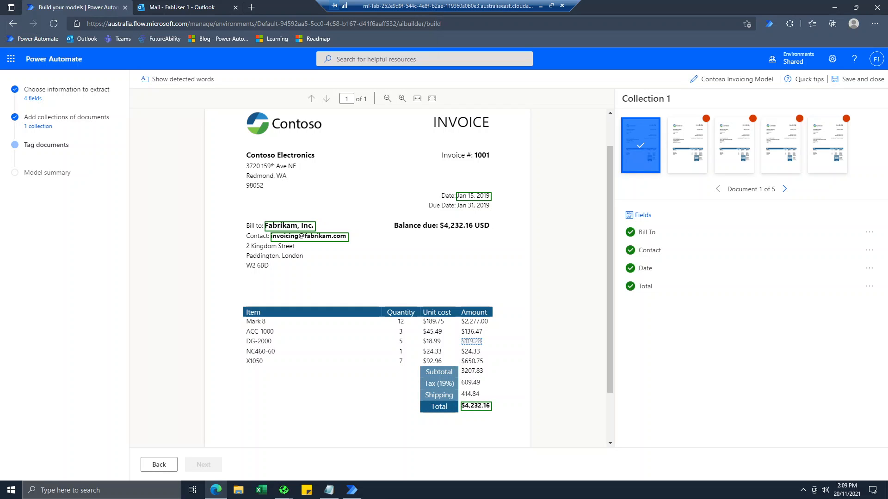
pyautogui.scroll(1, 473, 333)
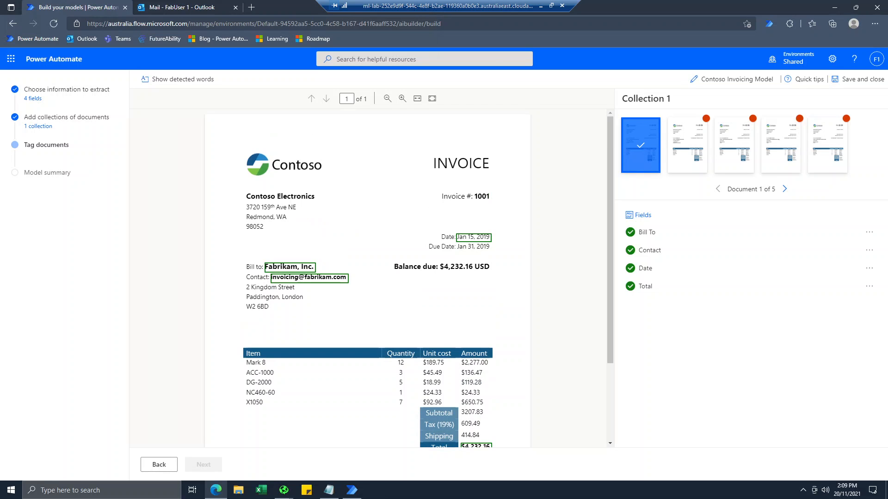
# - On the second invoice, tag "Litware Inc." as Bill To and the contact e-mail as Contact
pyautogui.click(785, 189)
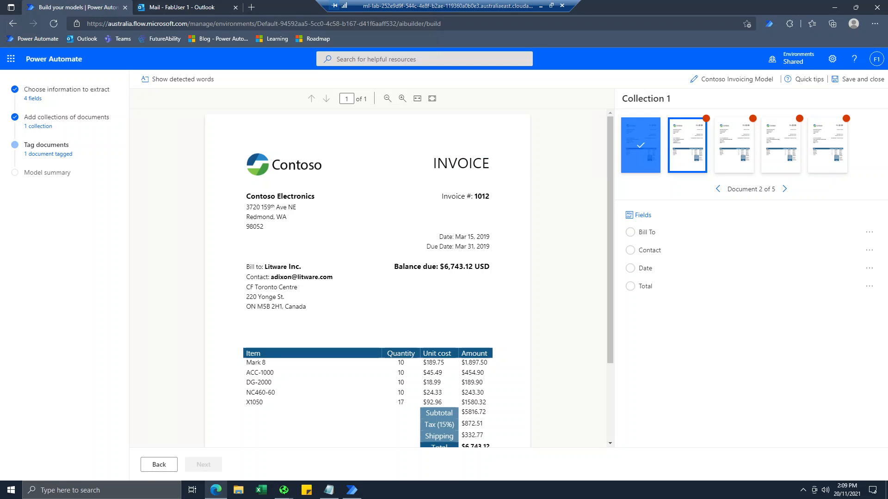
pyautogui.moveTo(266, 268); pyautogui.dragTo(301, 267)
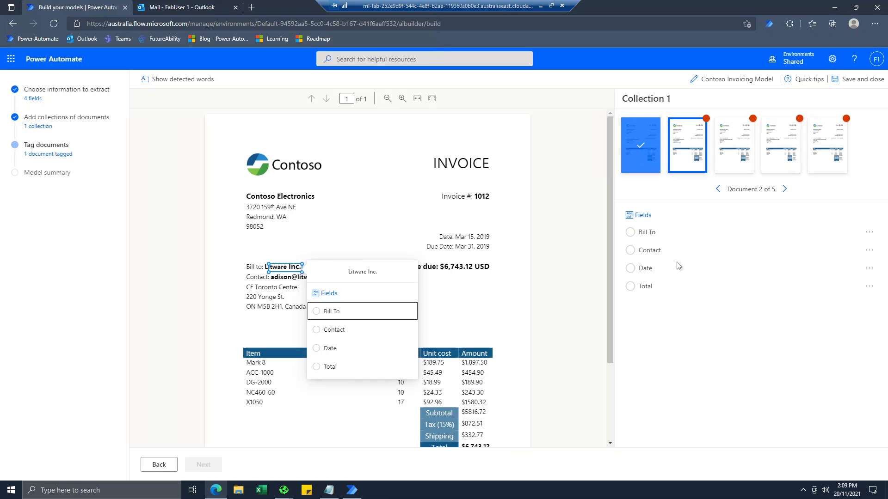
pyautogui.click(383, 311)
pyautogui.click(301, 277)
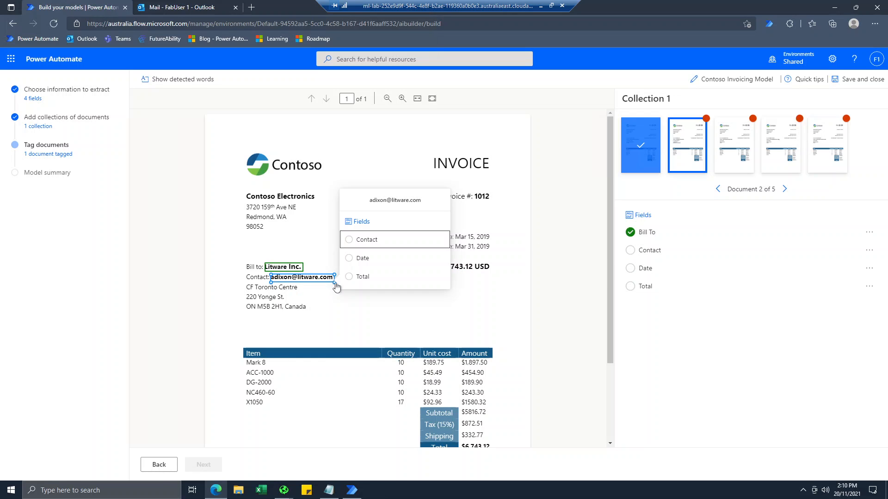
pyautogui.click(376, 241)
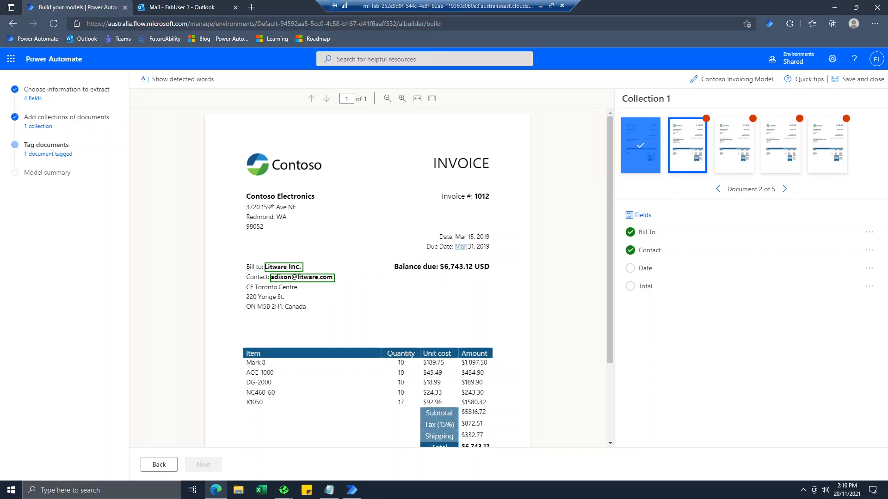
# - Tag "Mar 15, 2019" as Date and the total amount "$6,743.12" as Total on the second invoice
pyautogui.moveTo(456, 236); pyautogui.dragTo(489, 238)
pyautogui.click(390, 282)
pyautogui.scroll(-2, 390, 282)
pyautogui.moveTo(461, 335); pyautogui.dragTo(490, 350)
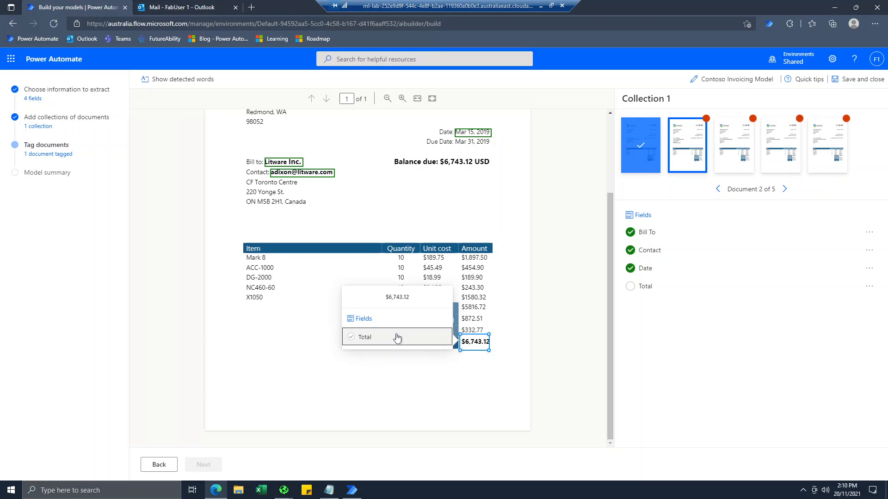
pyautogui.click(396, 338)
# - On the third invoice, tag "Proseware Inc." as Bill To and the contact e-mail as Contact
pyautogui.click(785, 189)
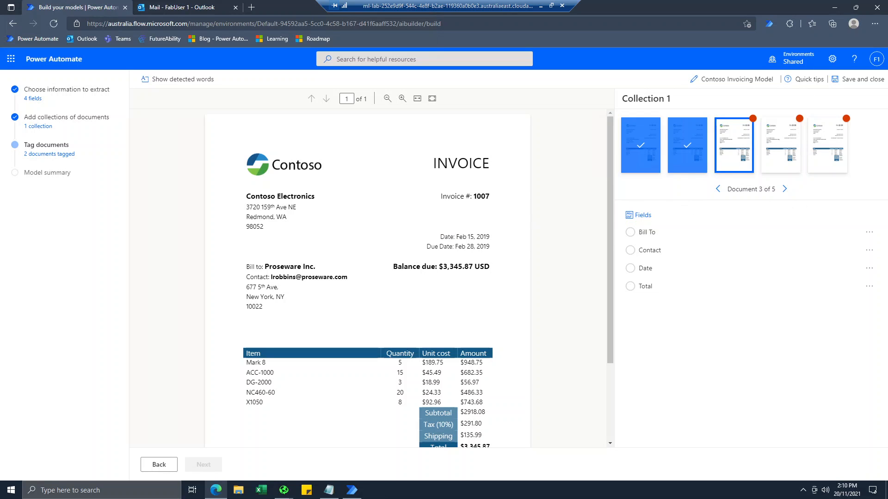
pyautogui.moveTo(265, 267); pyautogui.dragTo(317, 268)
pyautogui.click(338, 312)
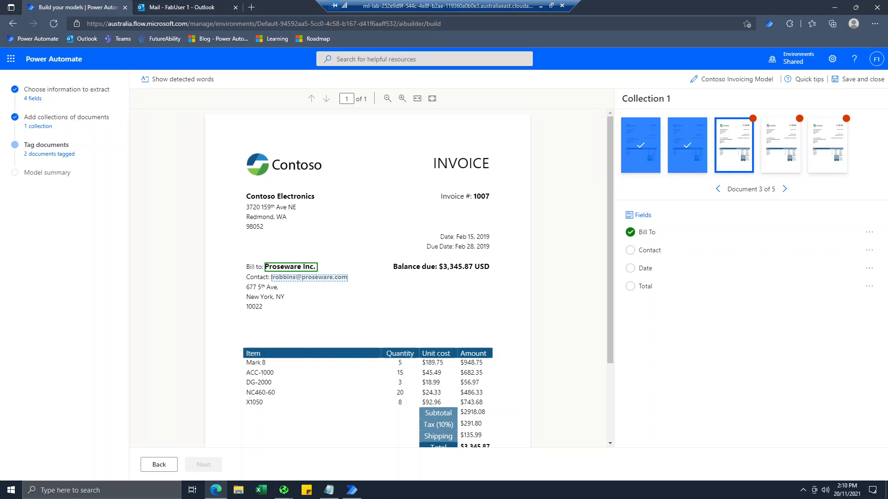
pyautogui.click(309, 277)
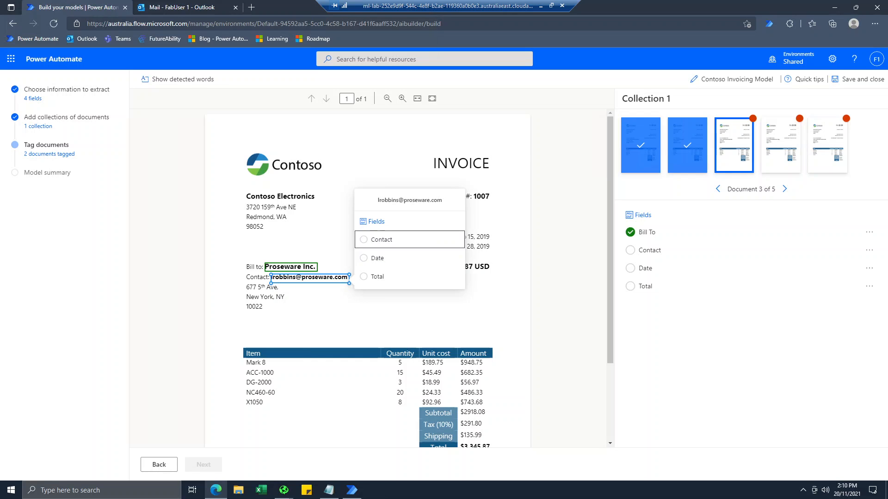
pyautogui.click(380, 239)
# - On the third invoice, tag the total amount "$3,345.87" as Date and "Feb 15, 2019" as Total
pyautogui.scroll(-3, 471, 370)
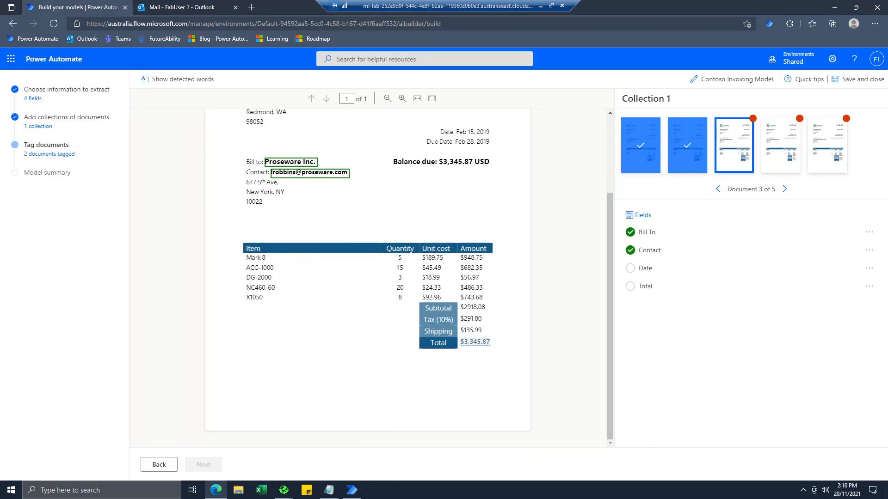
pyautogui.click(475, 342)
pyautogui.click(448, 341)
pyautogui.click(475, 342)
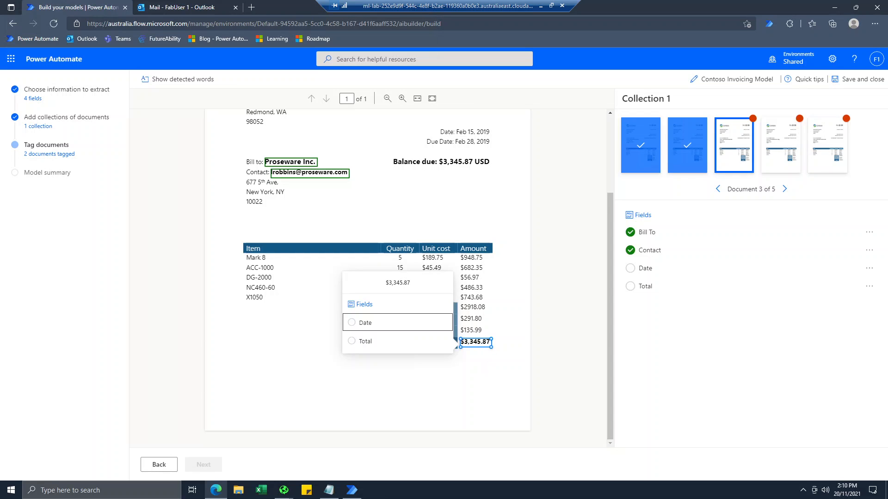
pyautogui.click(375, 320)
pyautogui.scroll(1, 472, 297)
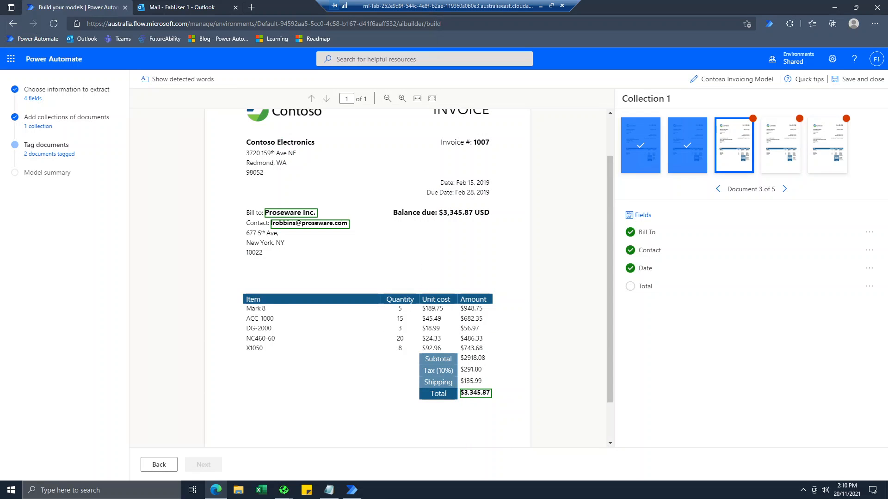
pyautogui.moveTo(458, 183); pyautogui.dragTo(492, 183)
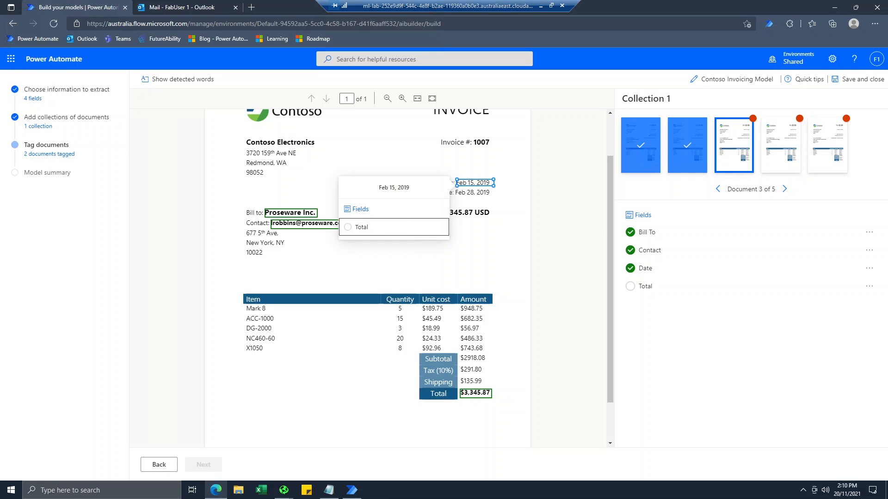
pyautogui.click(384, 228)
# - On the fourth invoice, tag "WingTip Toys" as Bill To and the contact e-mail as Contact
pyautogui.click(785, 189)
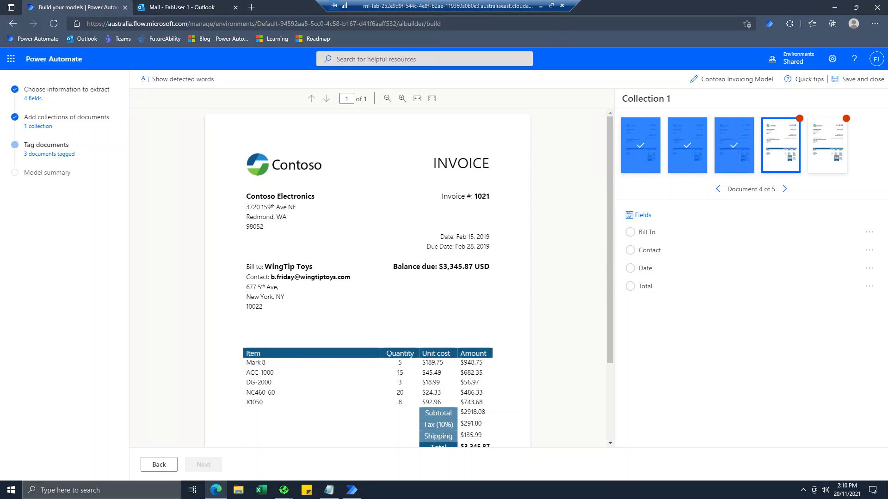
pyautogui.moveTo(266, 267)
pyautogui.mouseDown()
pyautogui.moveTo(323, 267)
pyautogui.moveTo(315, 287)
pyautogui.moveTo(352, 282)
pyautogui.mouseUp()
pyautogui.click(356, 313)
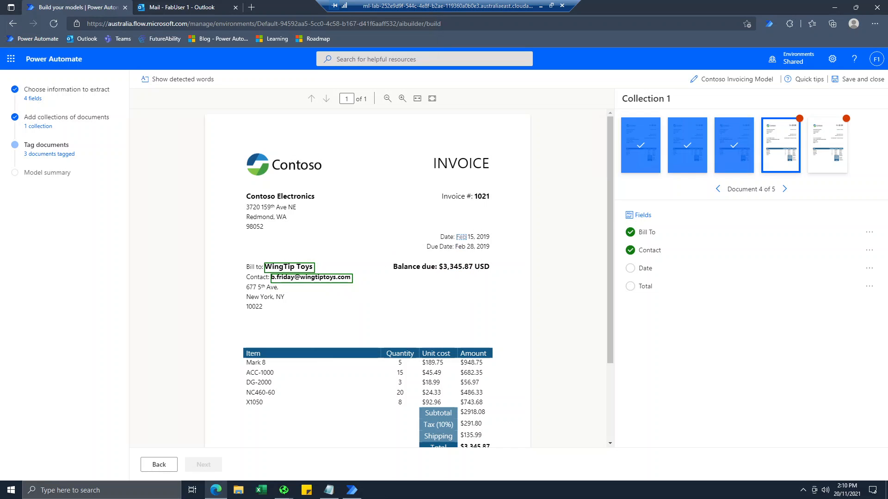
# - Tag "Feb 15, 2019" as Date and the total amount "$3,345.87" as Total on the fourth invoice
pyautogui.moveTo(461, 234); pyautogui.dragTo(491, 246)
pyautogui.click(377, 278)
pyautogui.scroll(-2, 377, 278)
pyautogui.moveTo(461, 339); pyautogui.dragTo(479, 348)
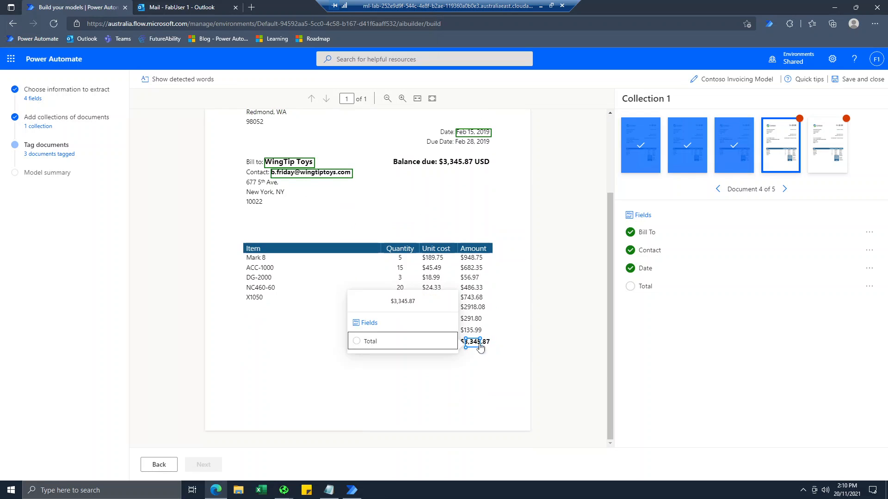
pyautogui.click(377, 342)
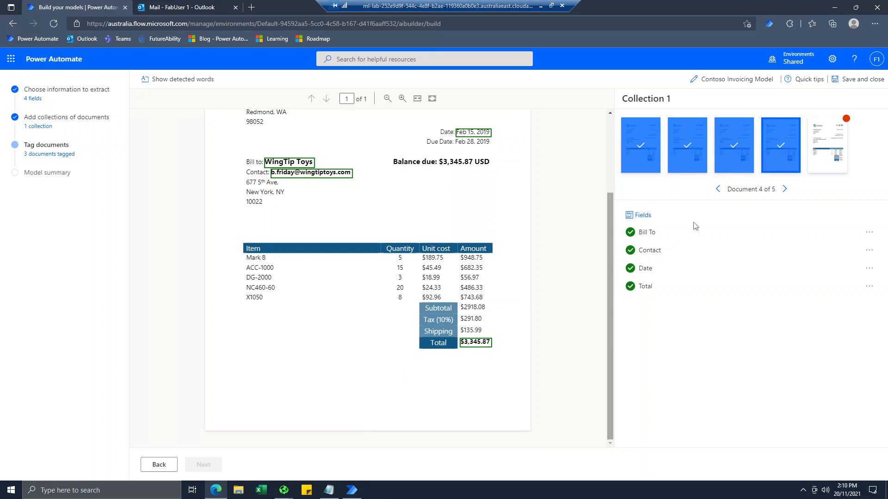
# - On the fifth invoice, tag "TailSpin Toys" as Bill To and the contact e-mail as Contact
pyautogui.click(784, 189)
pyautogui.moveTo(264, 263); pyautogui.dragTo(318, 285)
pyautogui.click(365, 309)
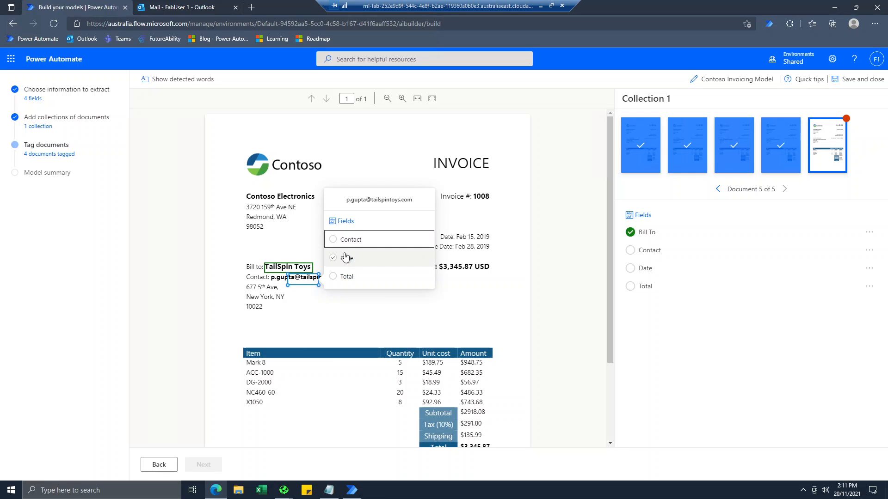
pyautogui.click(350, 239)
# - Tag the total amount "$3,345.87" as Total and "Feb 15, 2019" as Date on the fifth invoice
pyautogui.scroll(-2, 351, 239)
pyautogui.moveTo(461, 342); pyautogui.dragTo(490, 350)
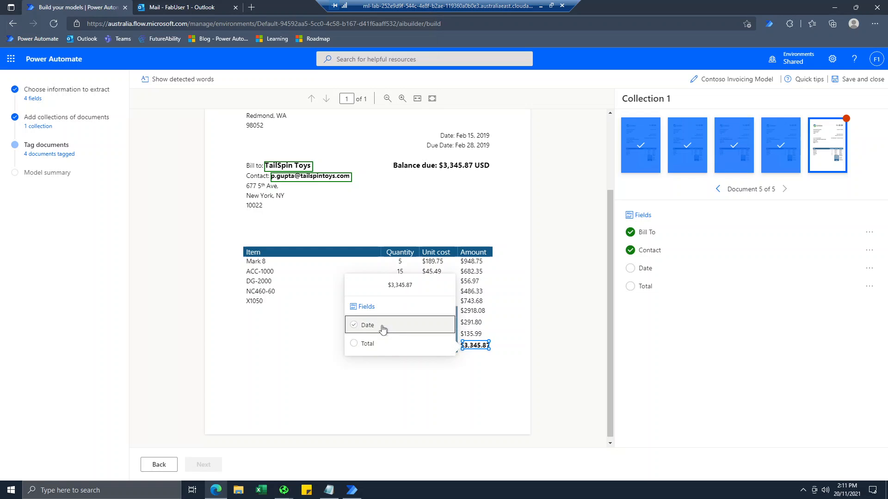
pyautogui.click(387, 343)
pyautogui.scroll(2, 370, 277)
pyautogui.moveTo(457, 237); pyautogui.dragTo(490, 240)
pyautogui.click(482, 267)
pyautogui.click(370, 282)
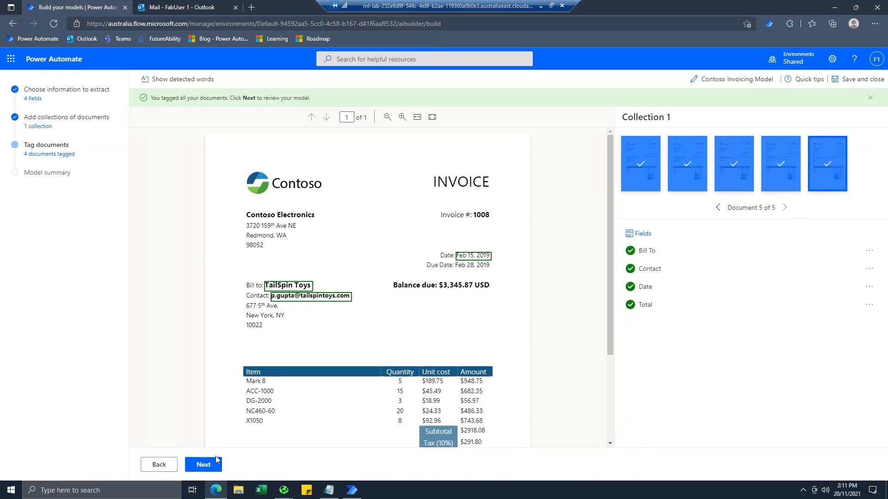
# - Proceed to the model summary, train the model and go to the list of models
pyautogui.click(204, 465)
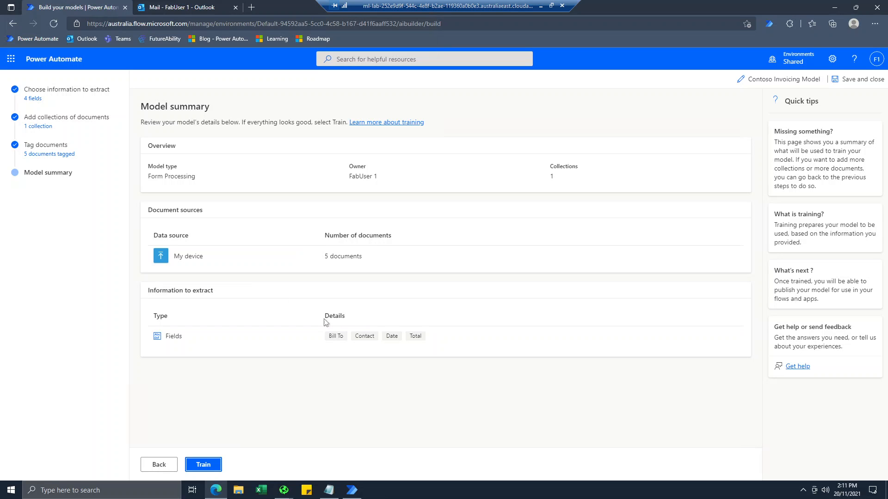
pyautogui.click(202, 468)
pyautogui.moveTo(333, 493)
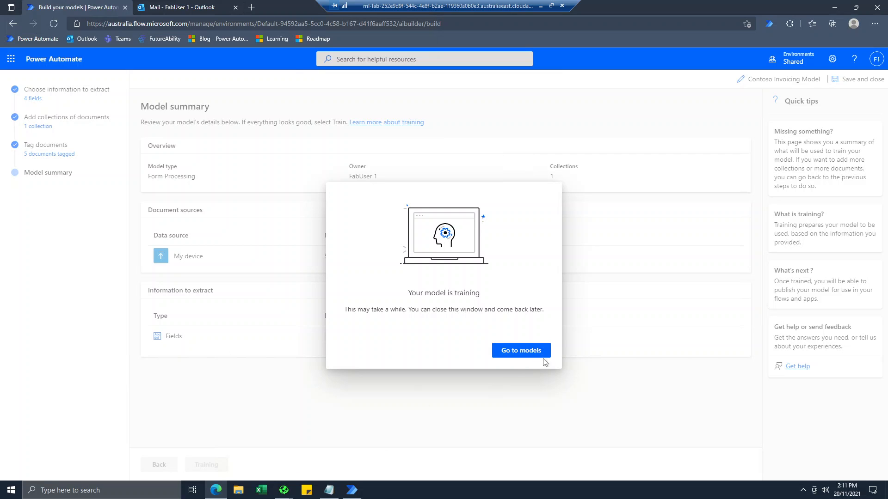
pyautogui.click(521, 350)
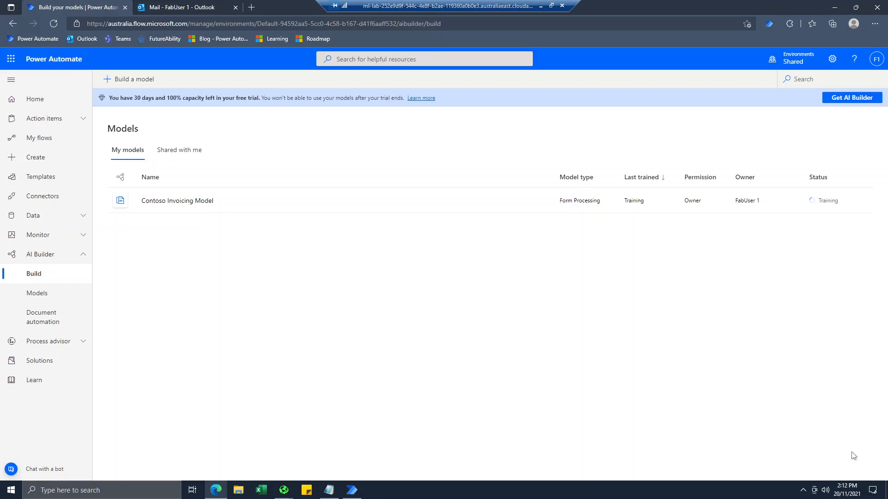
# - Refresh the page, open the trained Contoso Invoicing Model from the AI Builder models and publish it
pyautogui.click(53, 25)
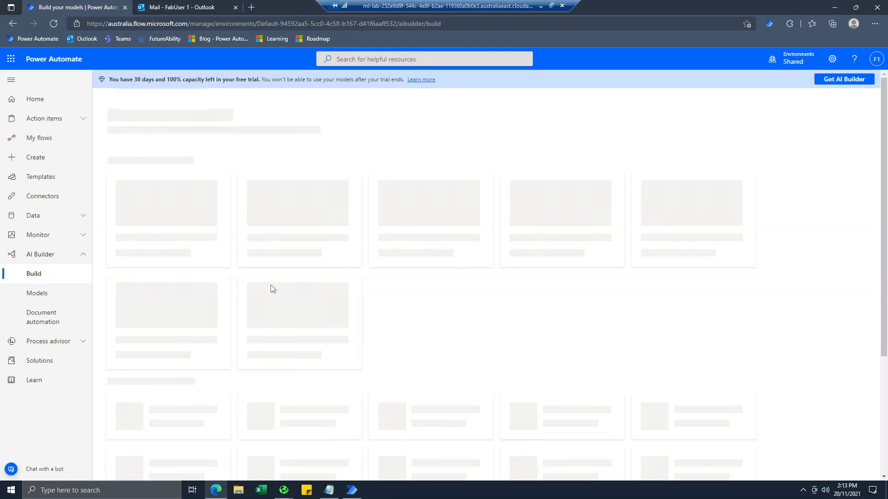
pyautogui.click(37, 294)
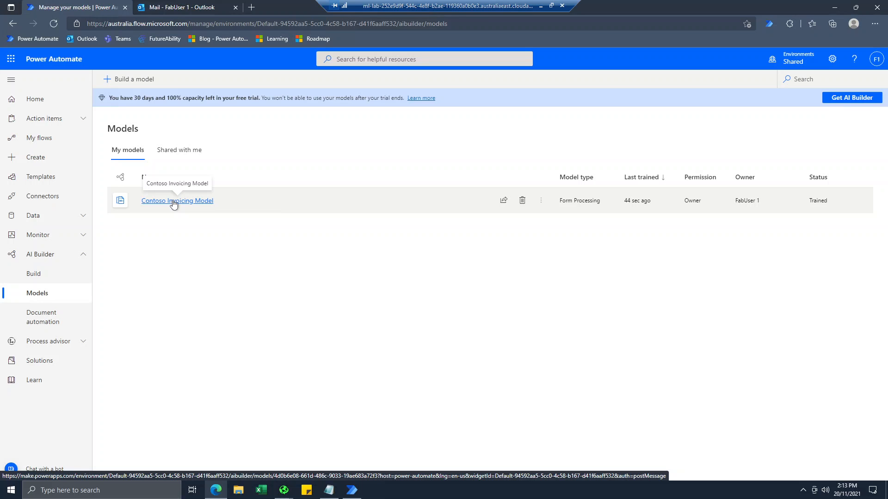
pyautogui.click(173, 201)
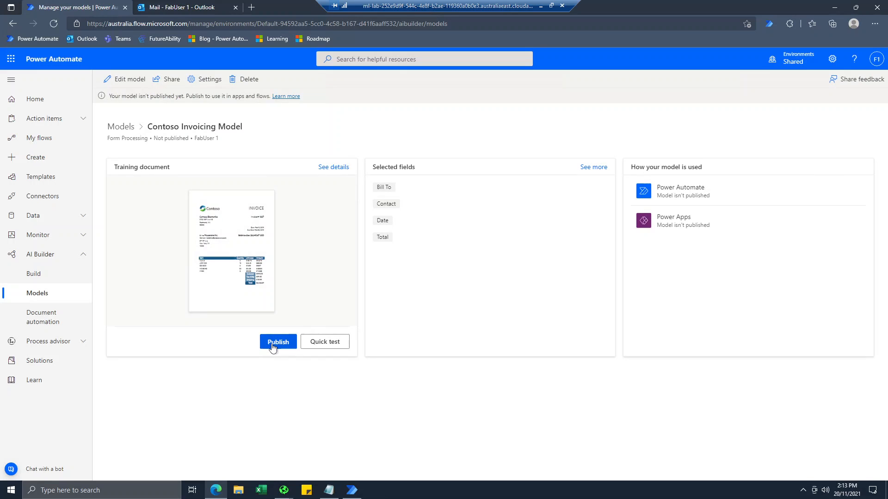
pyautogui.click(276, 342)
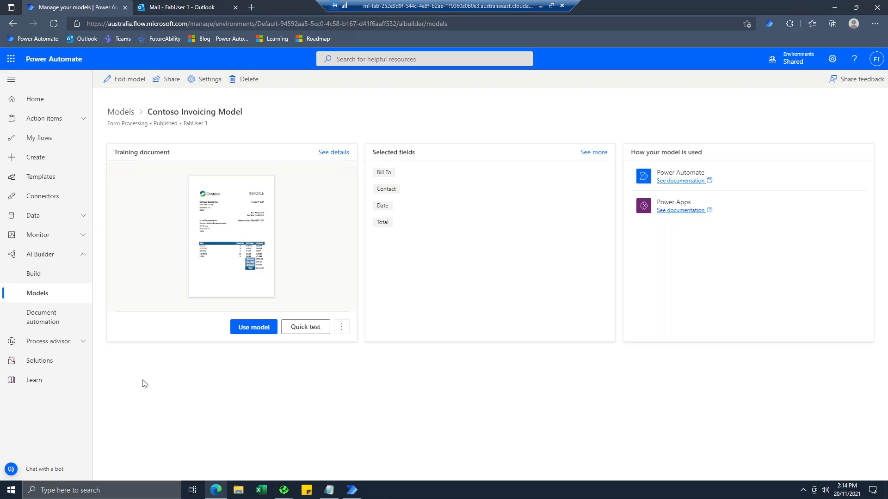
# - Look through the AI Builder Document automation page, including how it works and the available solutions
pyautogui.click(30, 294)
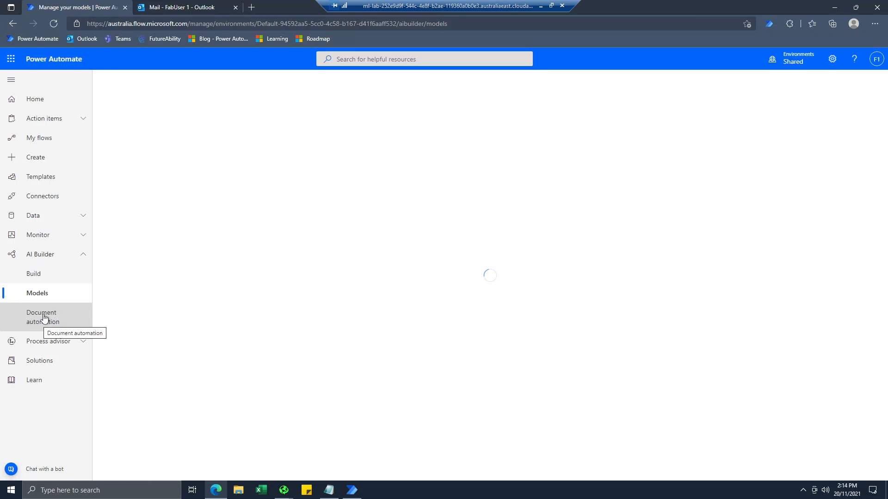
pyautogui.click(50, 318)
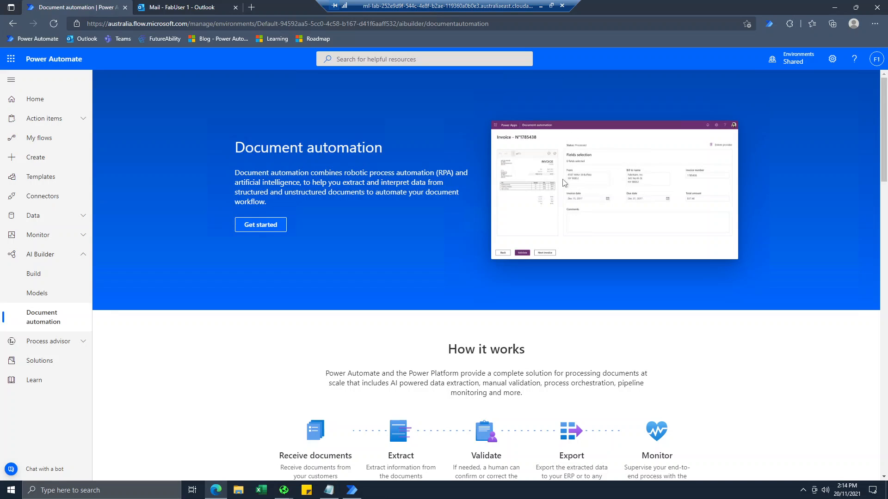
pyautogui.scroll(-1, 429, 422)
pyautogui.scroll(-5, 479, 366)
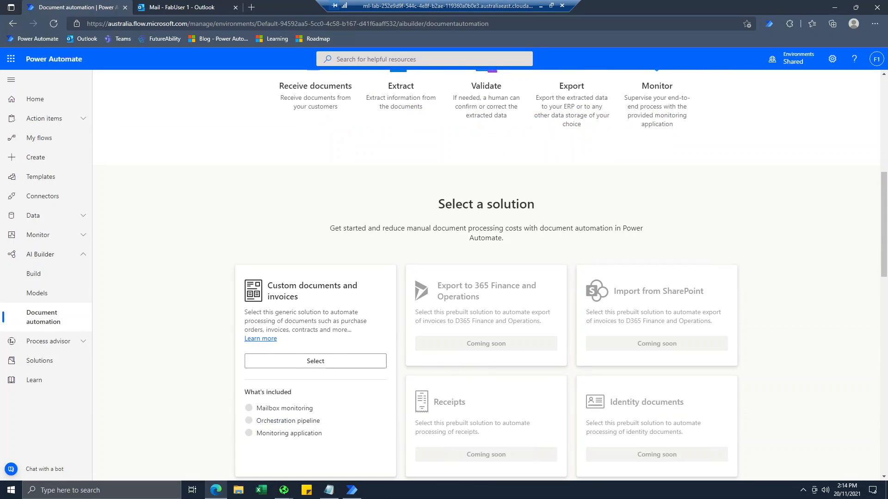
pyautogui.scroll(3, 283, 293)
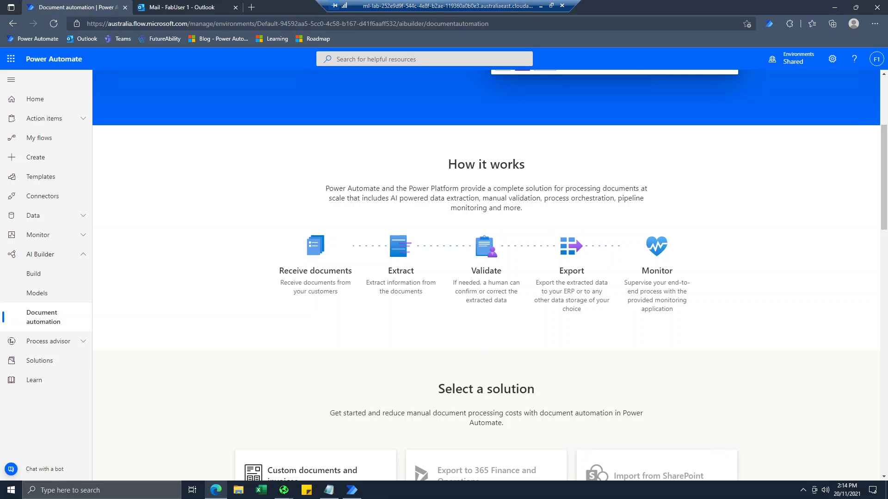
pyautogui.scroll(4, 422, 289)
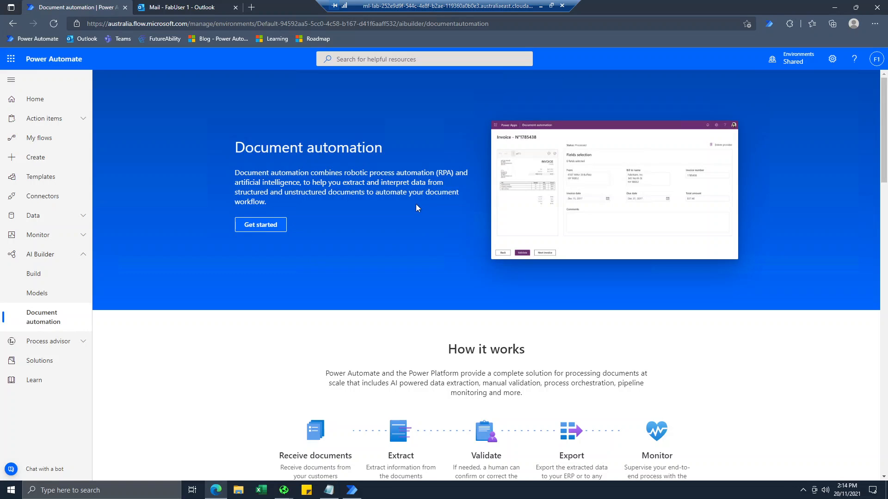
pyautogui.scroll(-4, 272, 259)
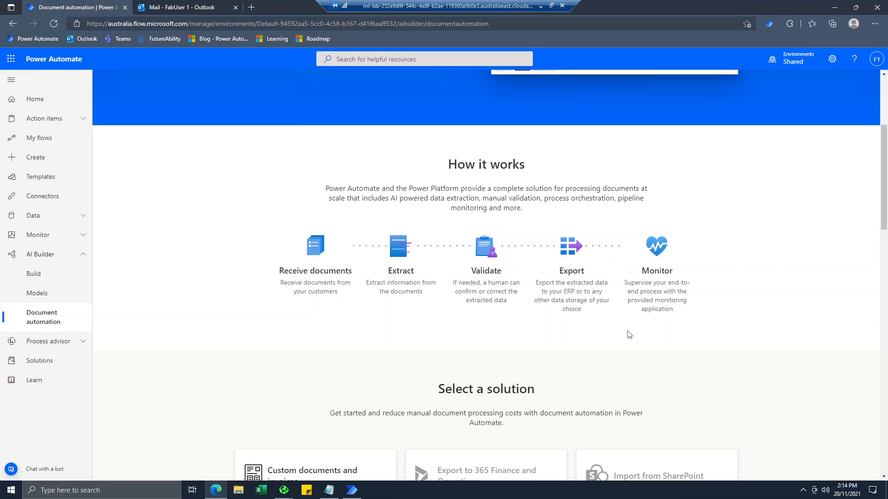
pyautogui.scroll(4, 630, 334)
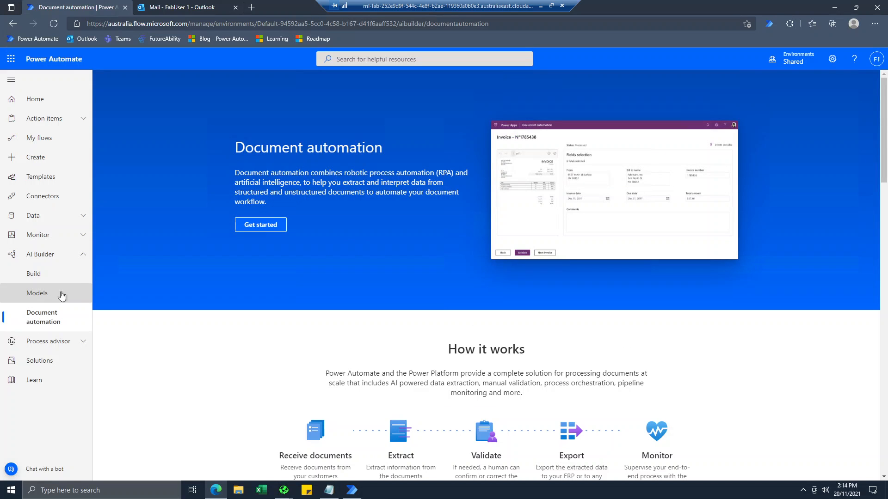
# - Open the "Outlook to desktop invoice processing" cloud flow for editing and delete its "Run a flow built with Power Automate for desktop" action
pyautogui.click(39, 140)
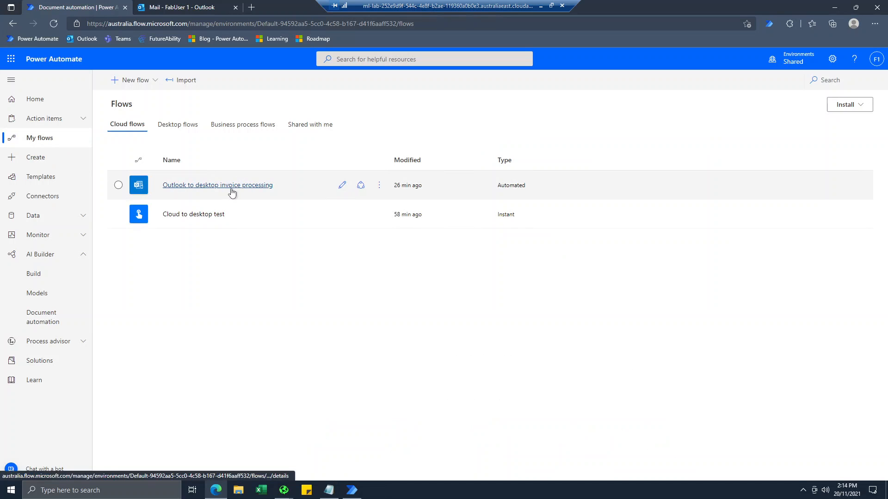
pyautogui.click(342, 184)
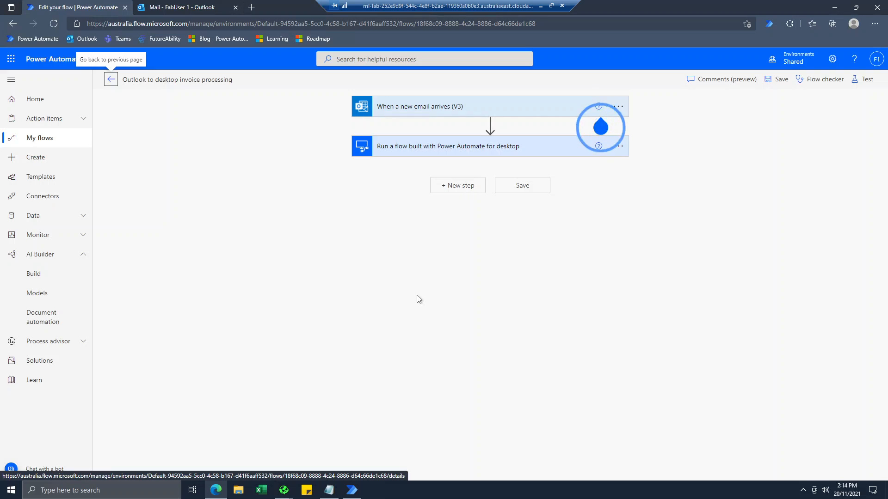
pyautogui.click(621, 148)
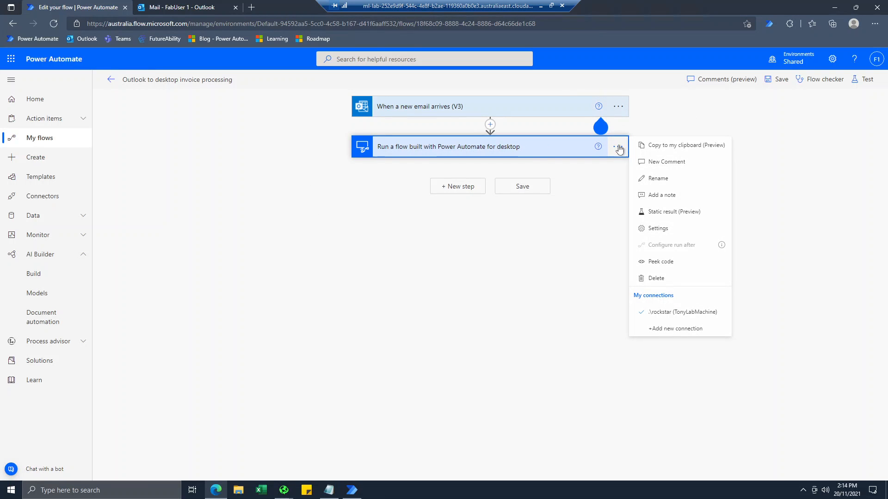
pyautogui.click(660, 278)
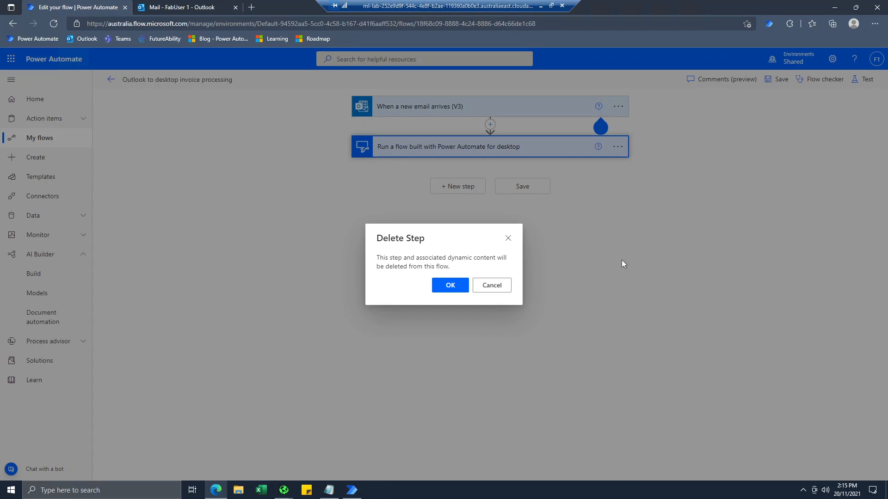
pyautogui.click(446, 286)
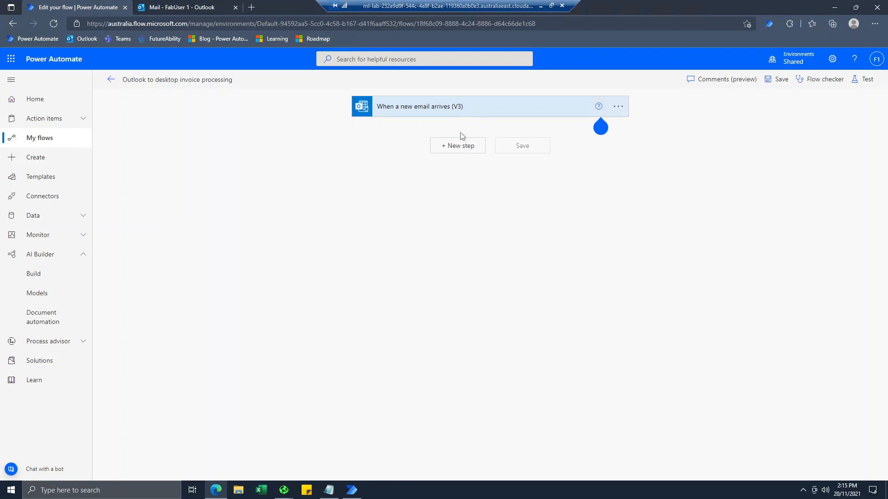
# - Add the AI Builder Predict action as a new step after the email trigger
pyautogui.click(457, 146)
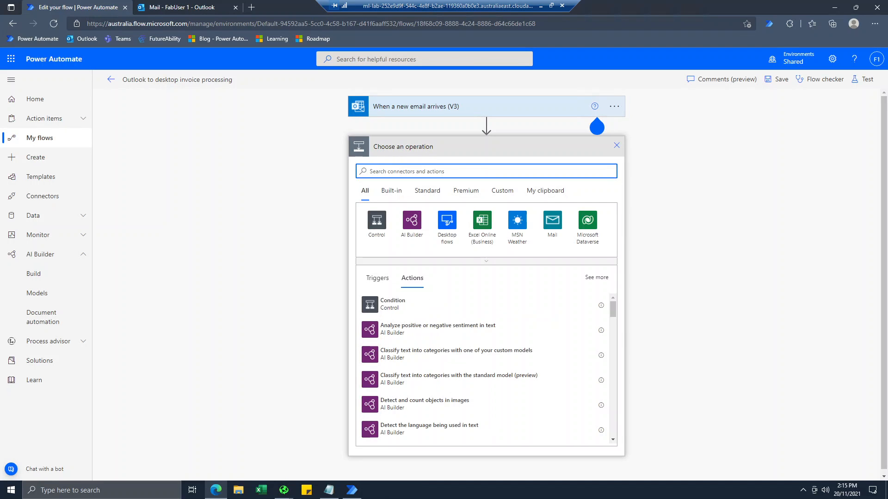
pyautogui.write('AI')
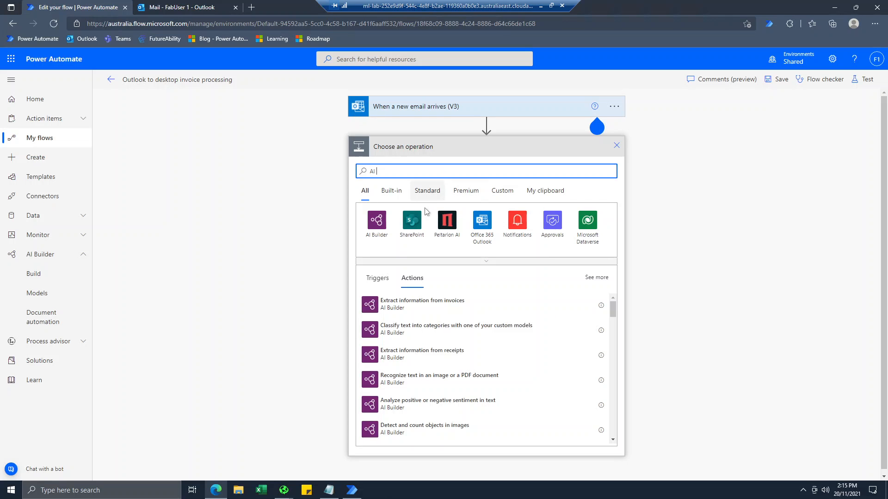
pyautogui.click(378, 225)
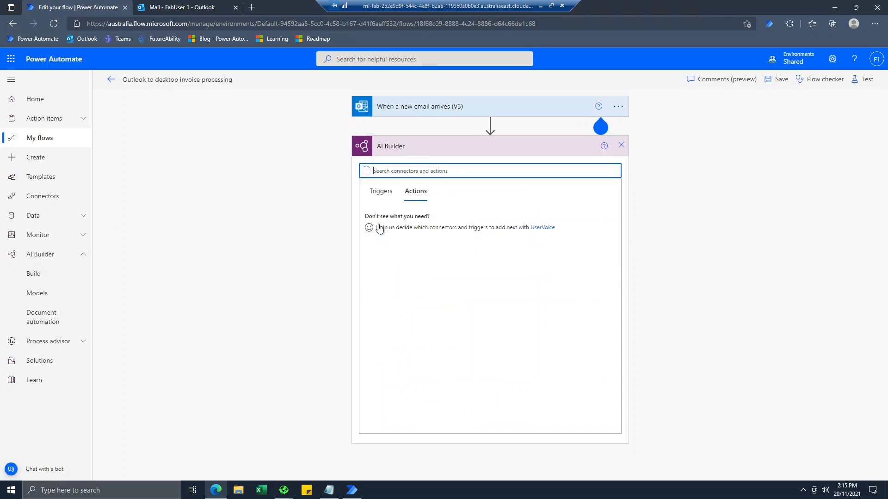
pyautogui.write('pre')
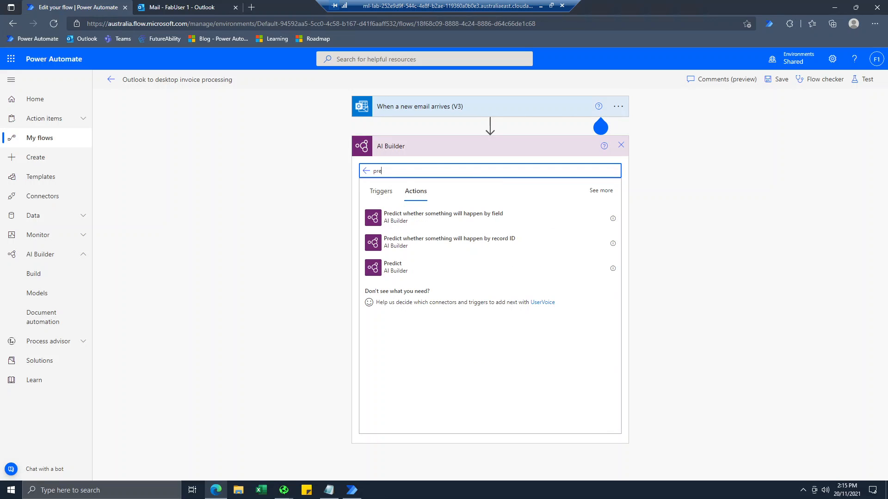
pyautogui.click(393, 270)
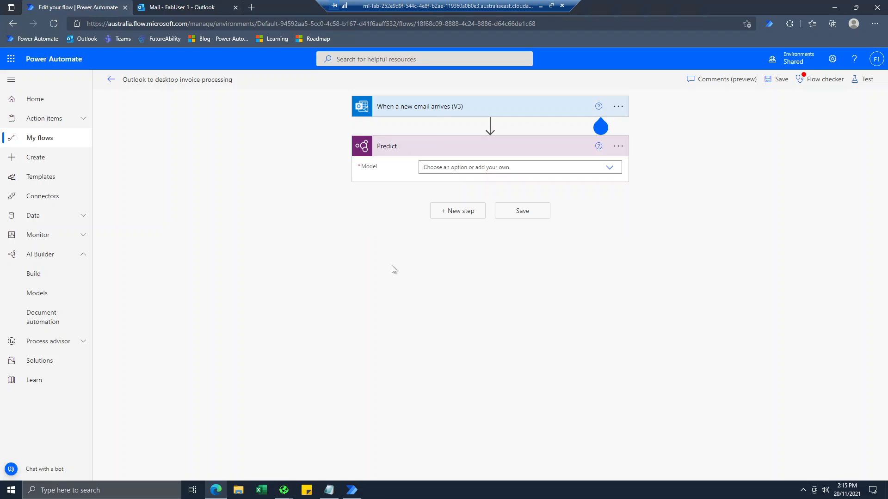
# - Select Contoso Invoicing Model as the model for the Predict action
pyautogui.click(610, 169)
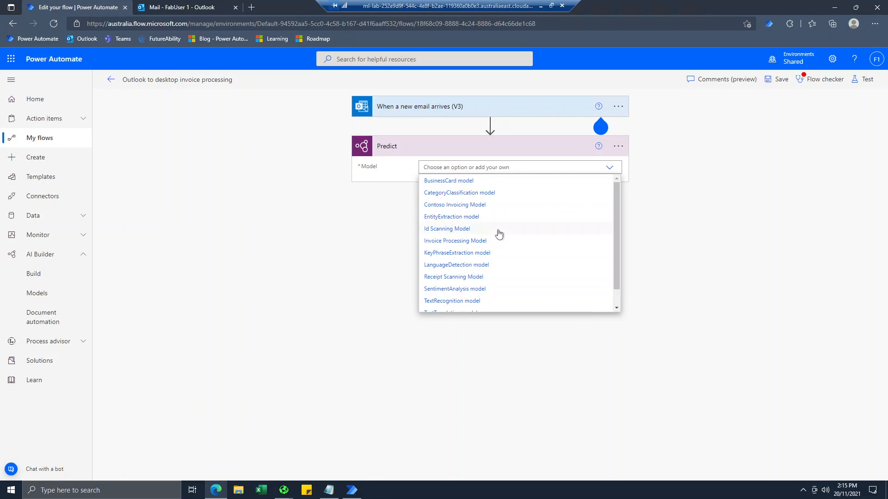
pyautogui.scroll(-1, 499, 234)
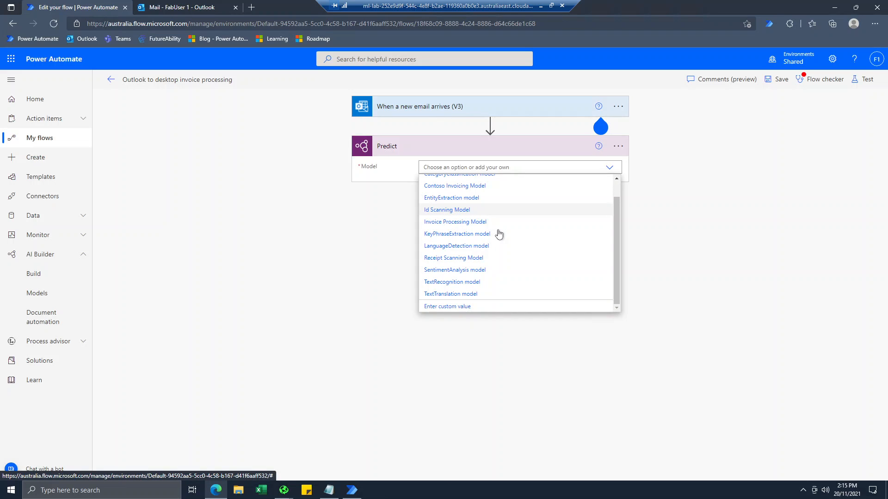
pyautogui.scroll(1, 499, 235)
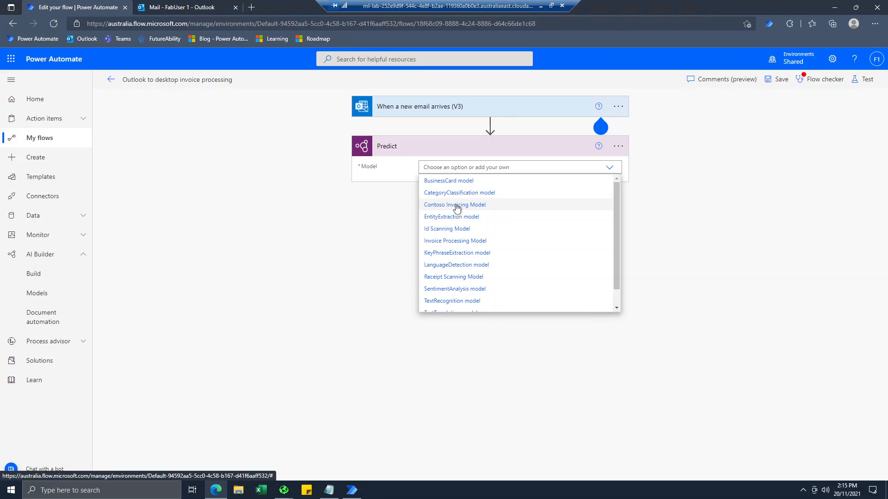
pyautogui.click(456, 208)
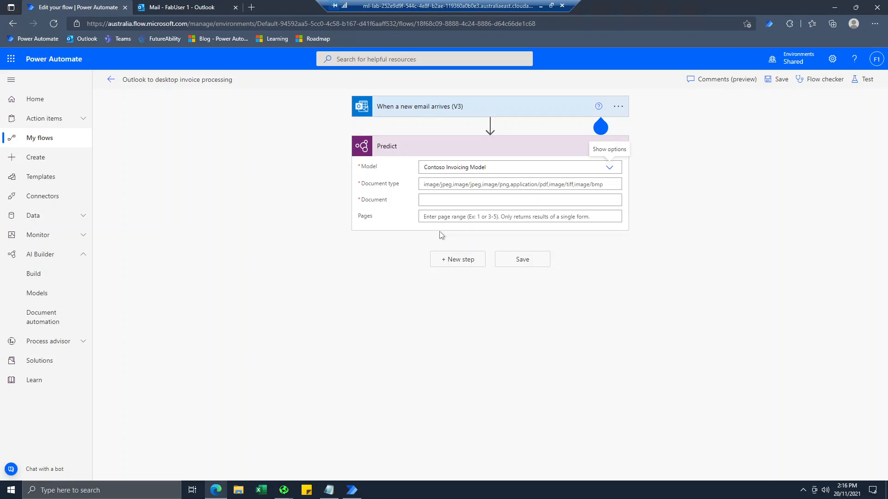
# - Check the email trigger's advanced options, and set the Predict action's Document type to the trigger's Attachments Content-Type
pyautogui.click(443, 112)
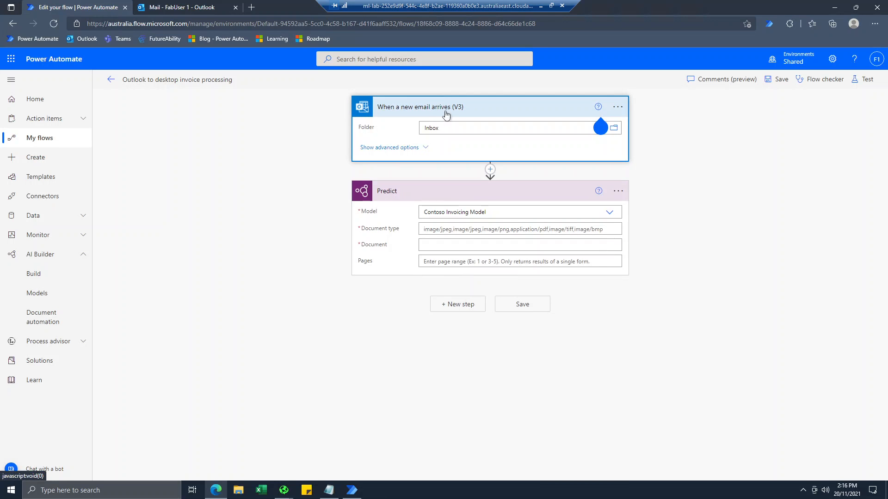
pyautogui.click(396, 148)
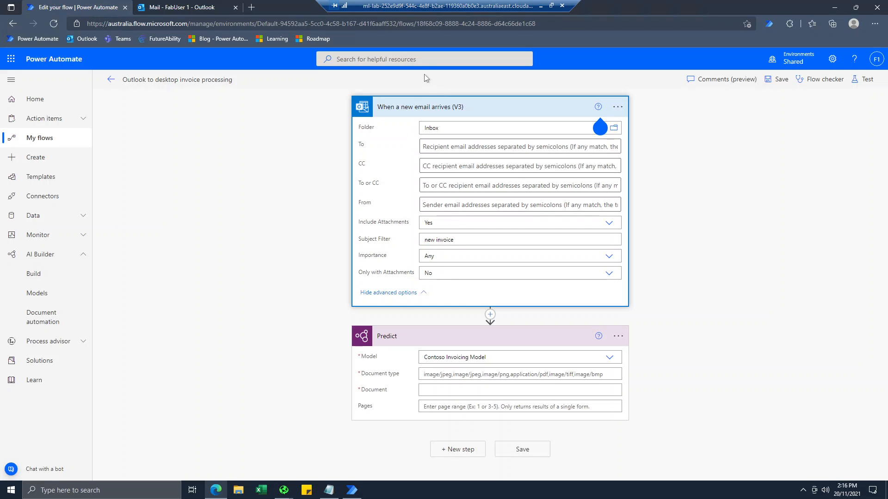
pyautogui.click(422, 106)
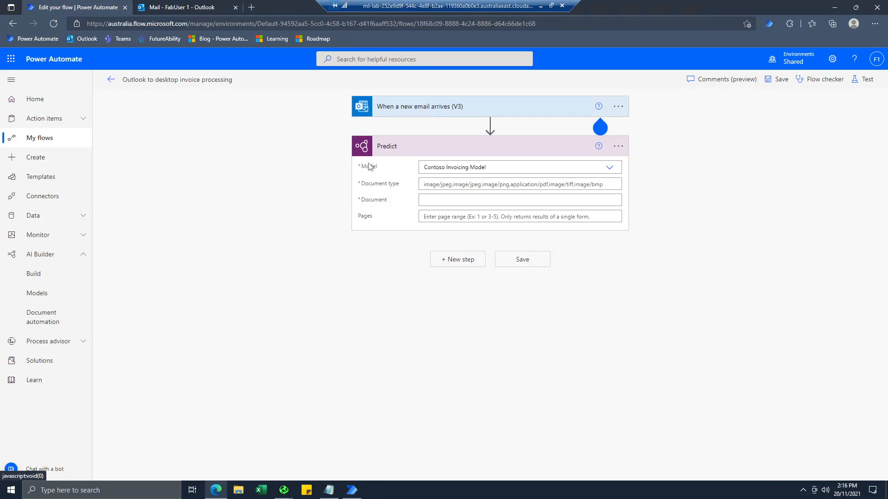
pyautogui.click(442, 199)
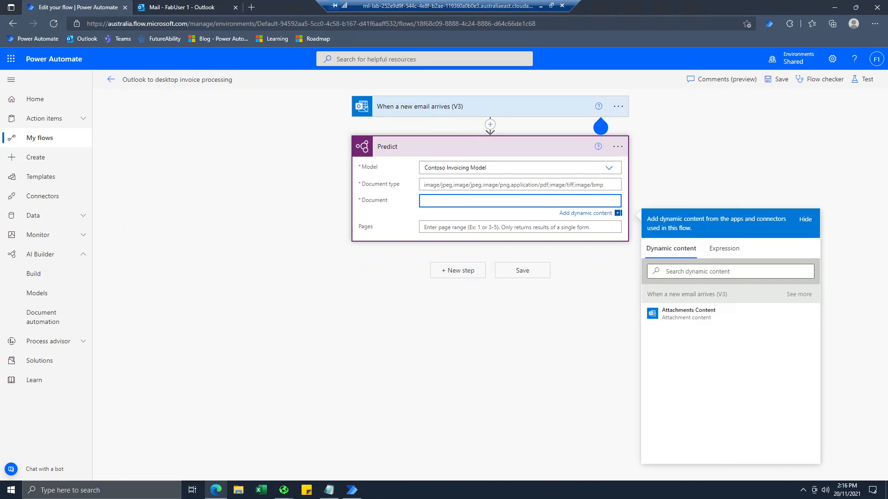
pyautogui.click(445, 185)
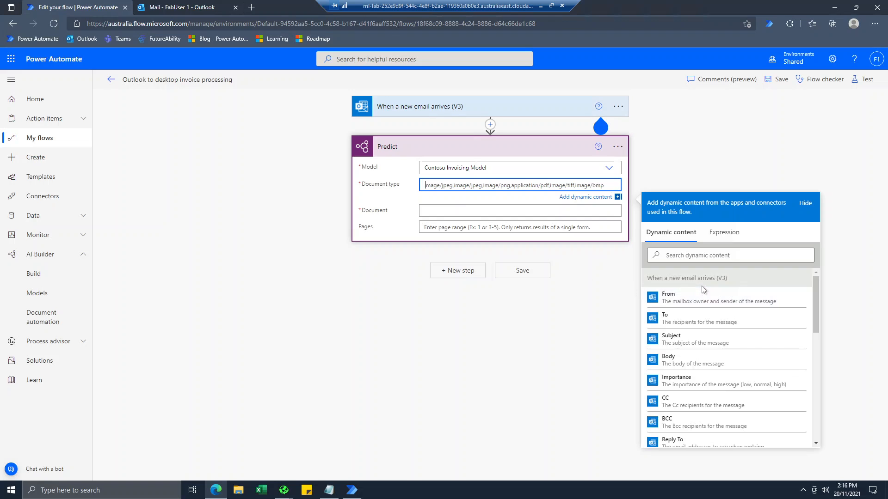
pyautogui.scroll(-1, 693, 305)
pyautogui.scroll(1, 684, 319)
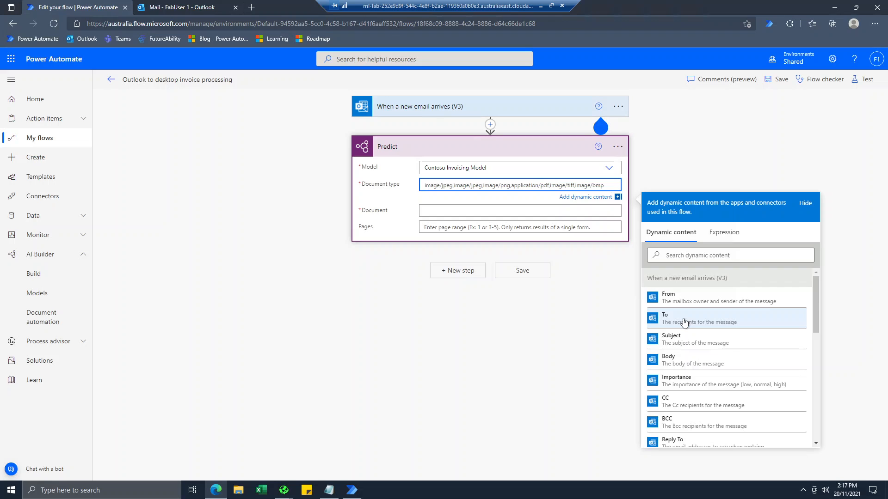
pyautogui.scroll(-3, 684, 321)
pyautogui.scroll(-2, 682, 328)
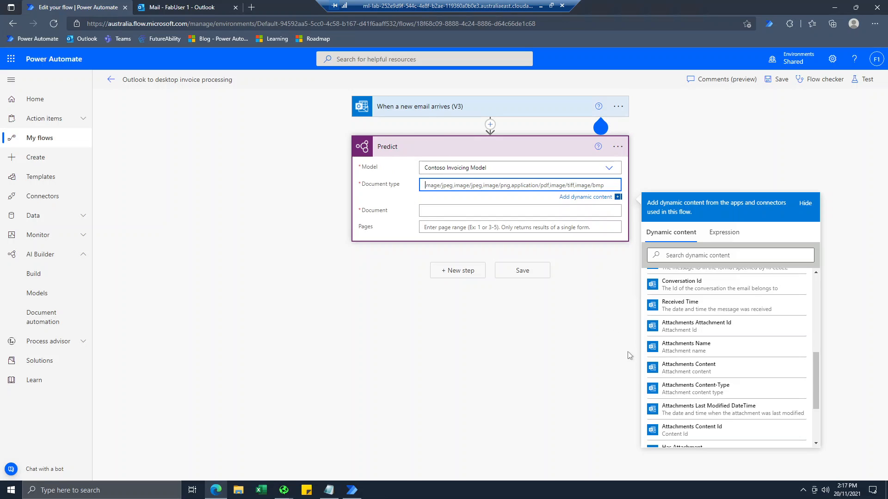
pyautogui.click(697, 393)
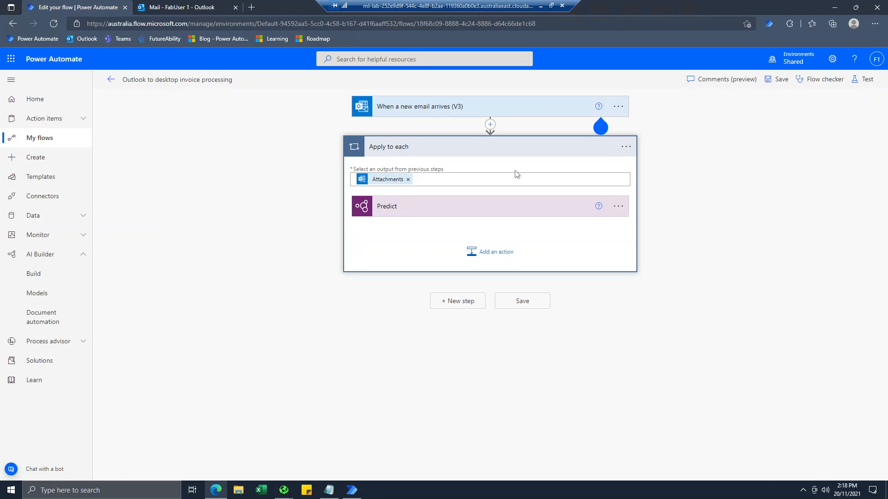
# - Set the Document of the Predict action inside the Apply to each loop to the trigger's Attachments Content
pyautogui.click(475, 209)
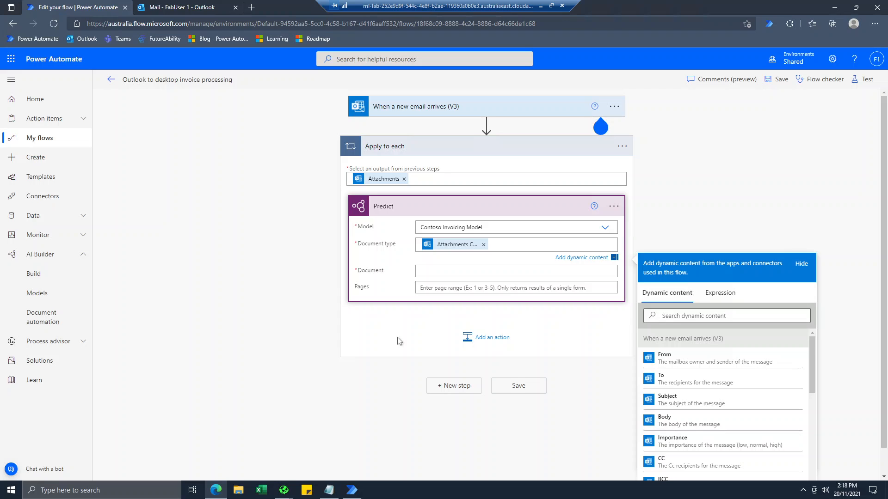
pyautogui.click(451, 271)
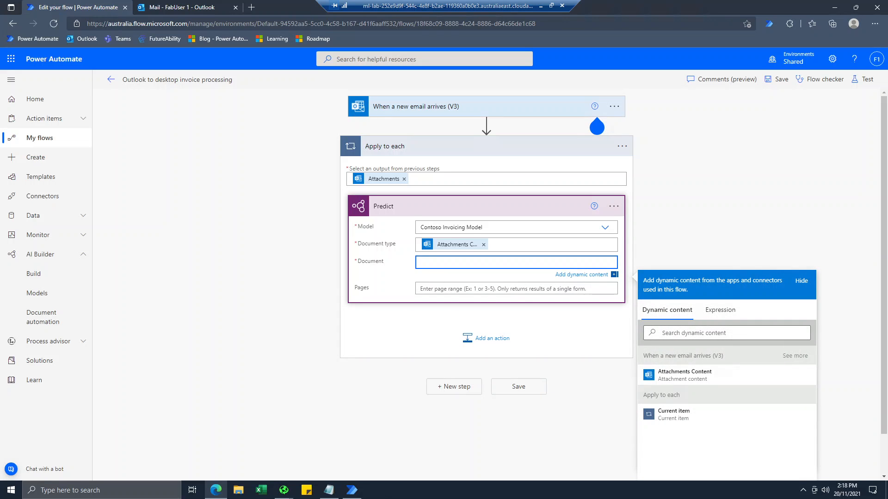
pyautogui.click(671, 378)
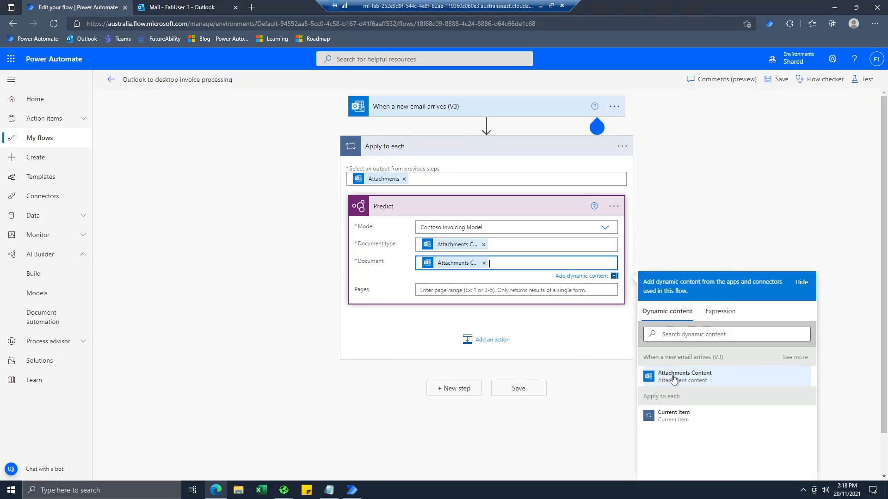
pyautogui.click(276, 381)
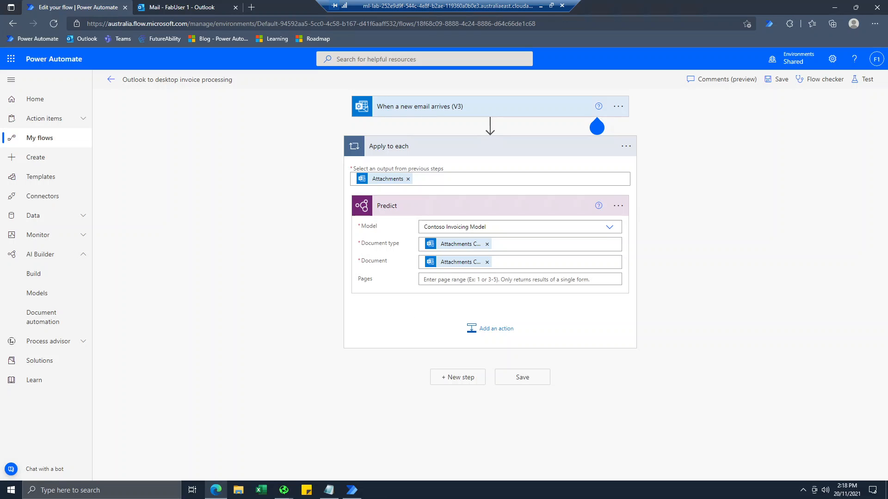
# - Add the Office 365 Outlook "Send an email (V2)" action after Predict inside the Apply to each loop
pyautogui.click(487, 336)
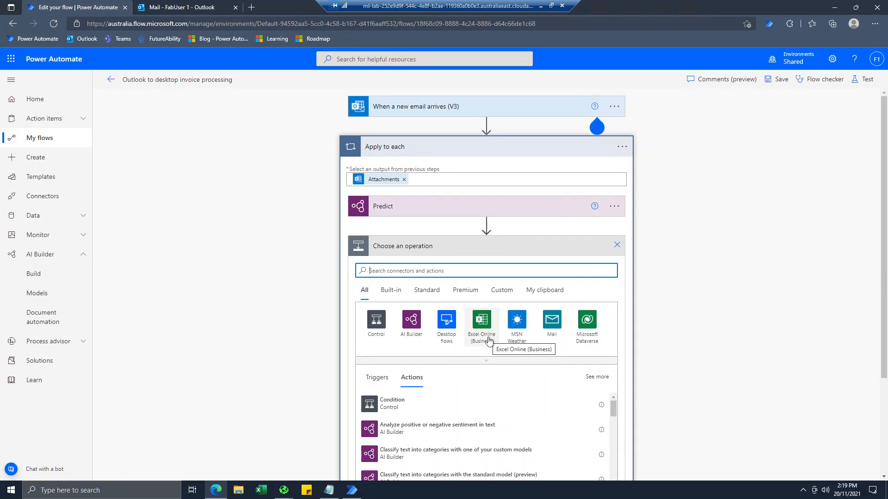
pyautogui.write('send ')
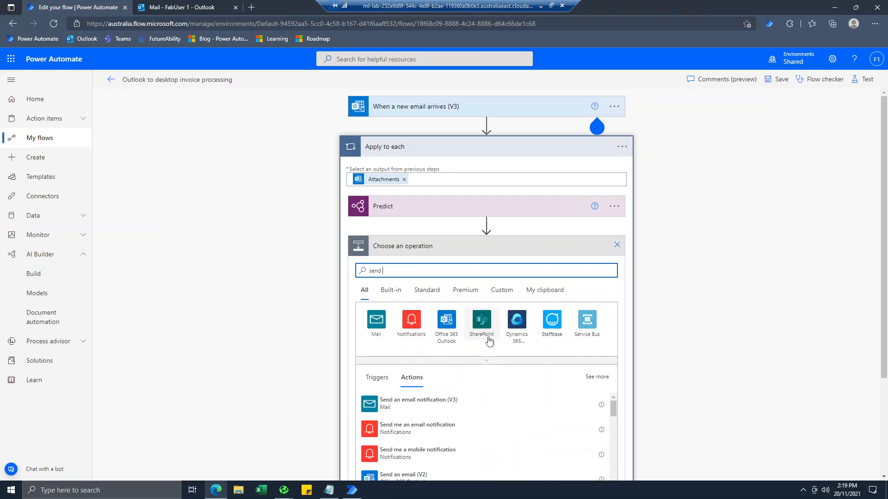
pyautogui.write('an email')
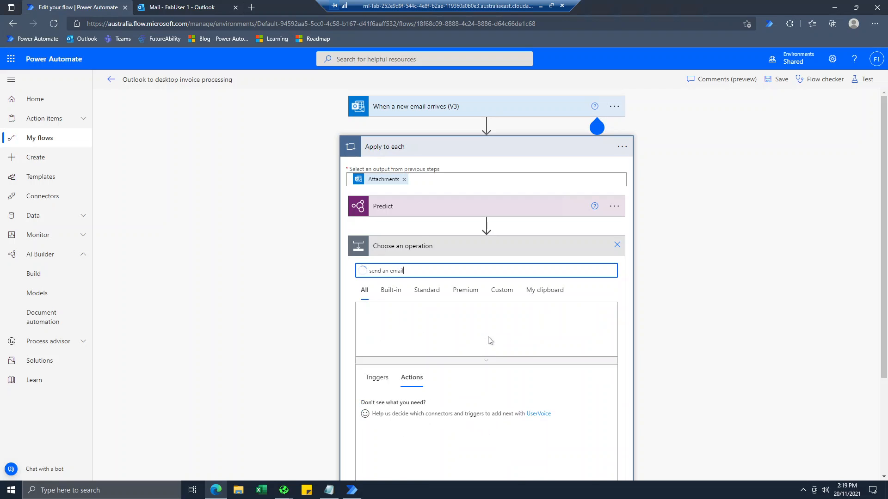
pyautogui.scroll(-3, 488, 342)
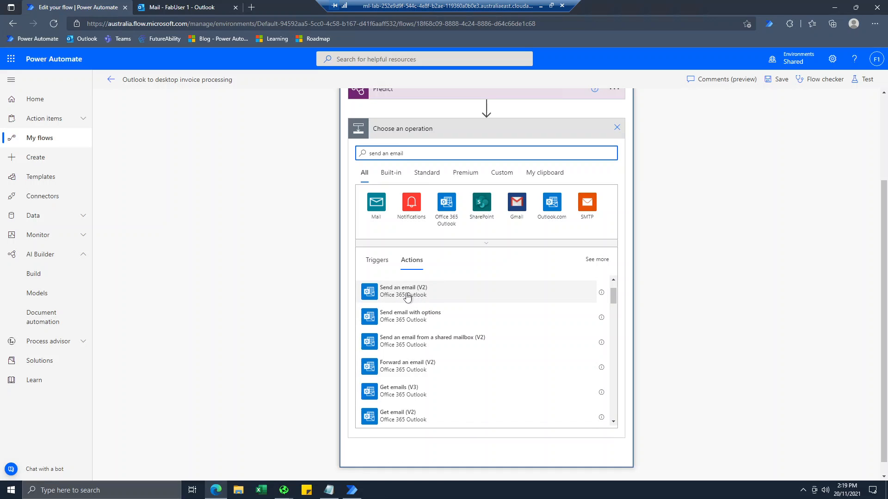
pyautogui.click(445, 222)
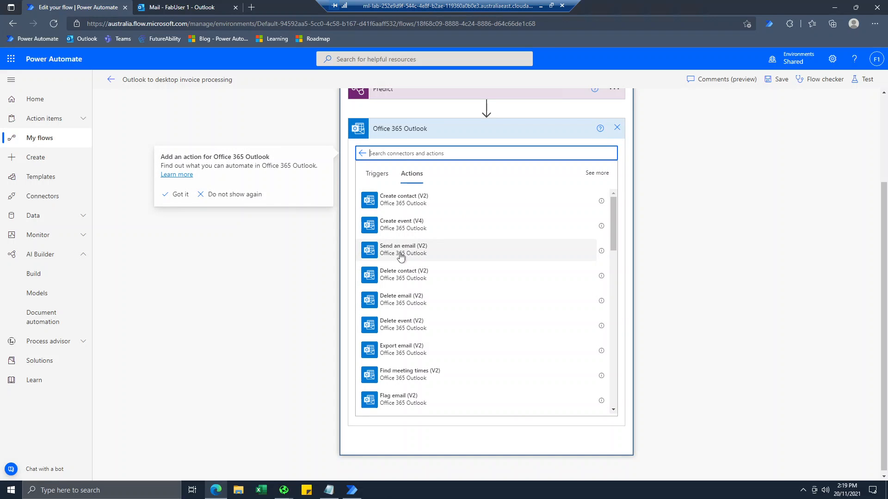
pyautogui.click(401, 257)
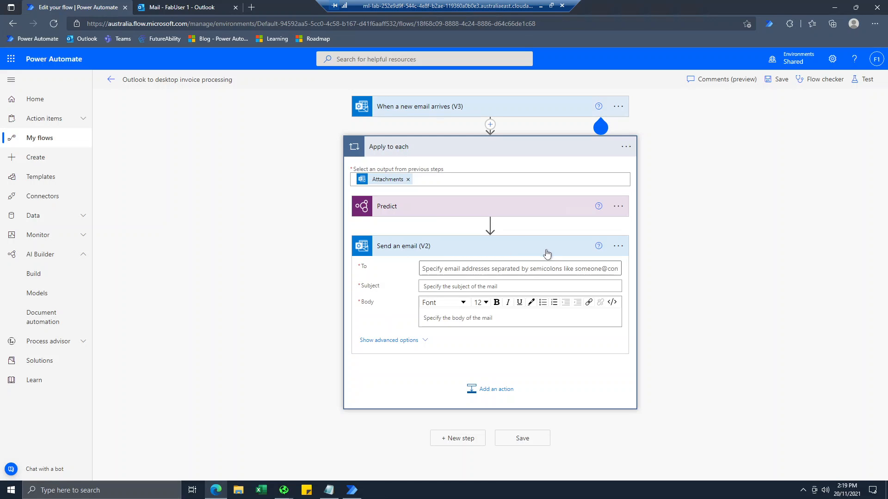
# - Address the email to the signed-in lab user's account and set its subject to "AI Builder test"
pyautogui.click(554, 270)
pyautogui.write('FabUser 1')
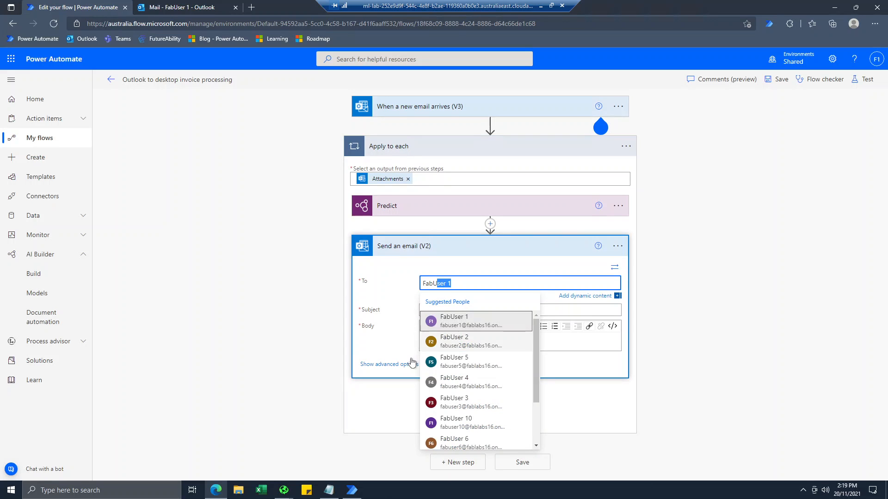
pyautogui.click(458, 324)
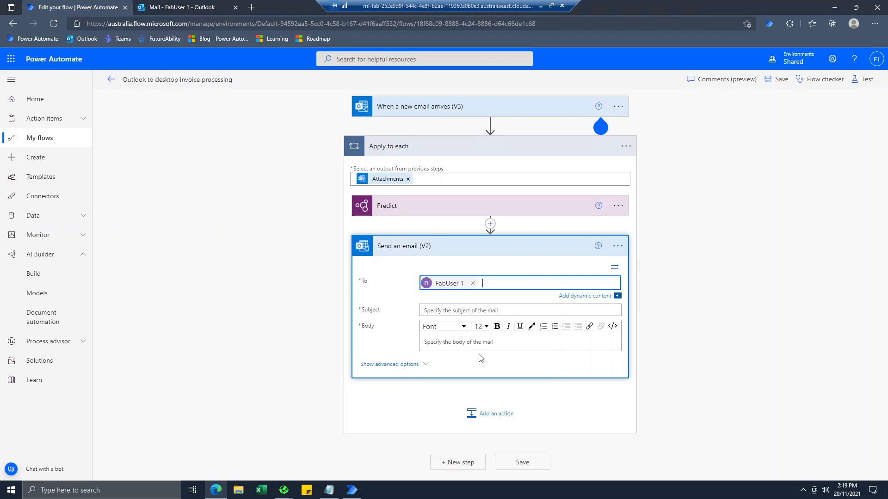
pyautogui.click(481, 311)
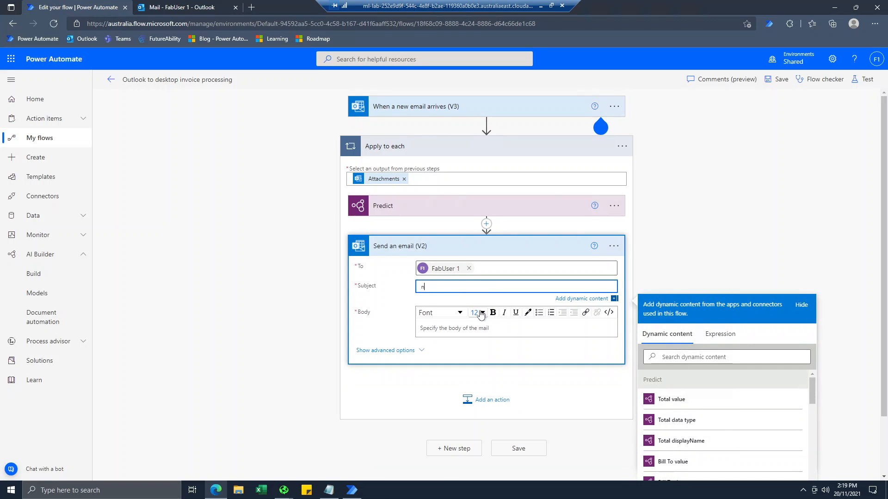
pyautogui.write('AI Builder test')
# - Insert the Predict output "Total displayName" into the email body
pyautogui.click(479, 331)
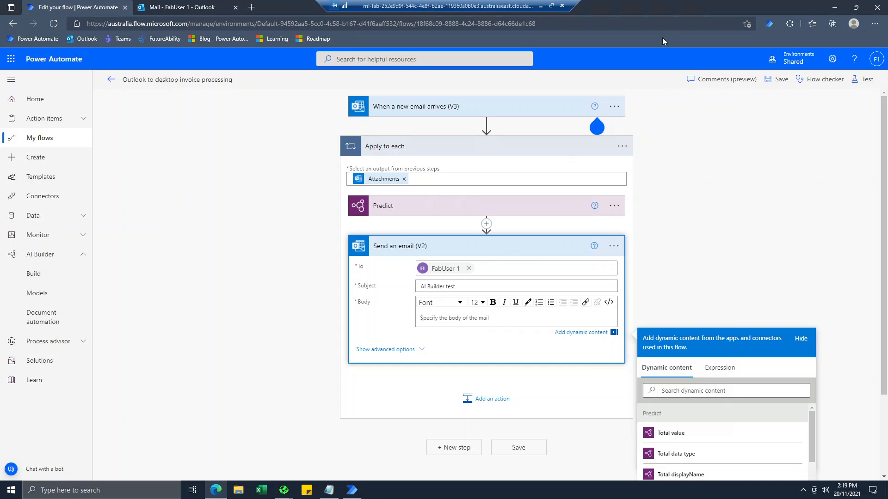
pyautogui.moveTo(659, 10); pyautogui.dragTo(645, 23)
pyautogui.doubleClick(645, 23)
pyautogui.scroll(-2, 688, 315)
pyautogui.scroll(-1, 696, 331)
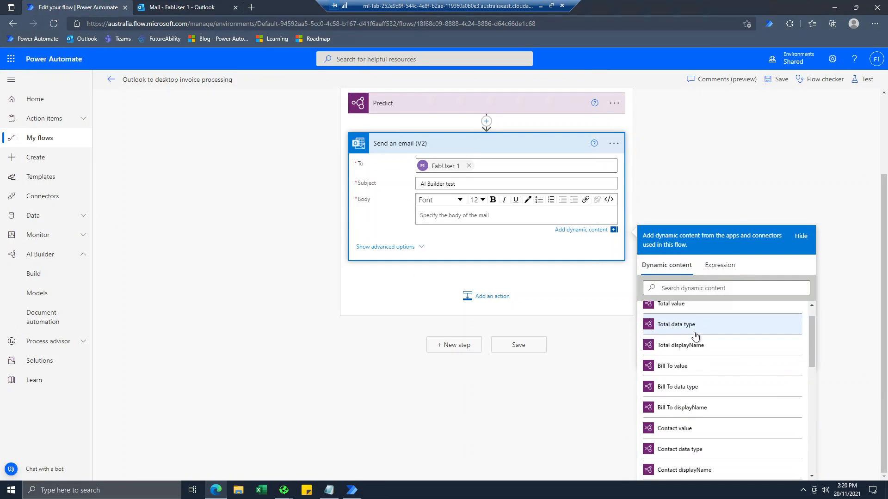
pyautogui.scroll(2, 687, 315)
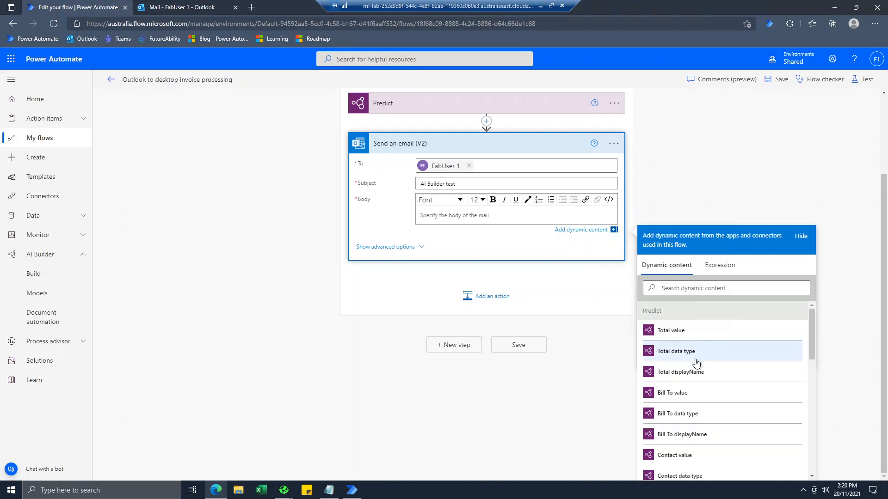
pyautogui.scroll(-3, 695, 374)
pyautogui.scroll(6, 694, 372)
pyautogui.scroll(-1, 772, 321)
pyautogui.scroll(-1, 772, 321)
pyautogui.scroll(-2, 723, 384)
pyautogui.scroll(2, 701, 367)
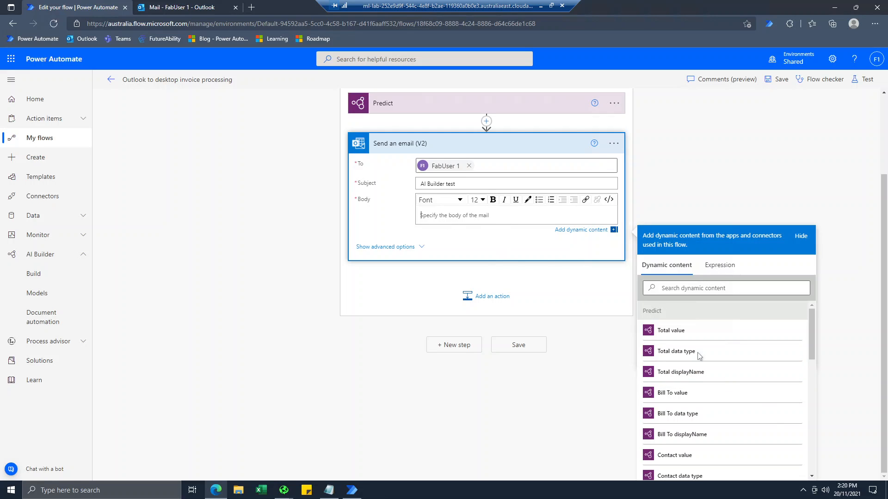
pyautogui.click(680, 372)
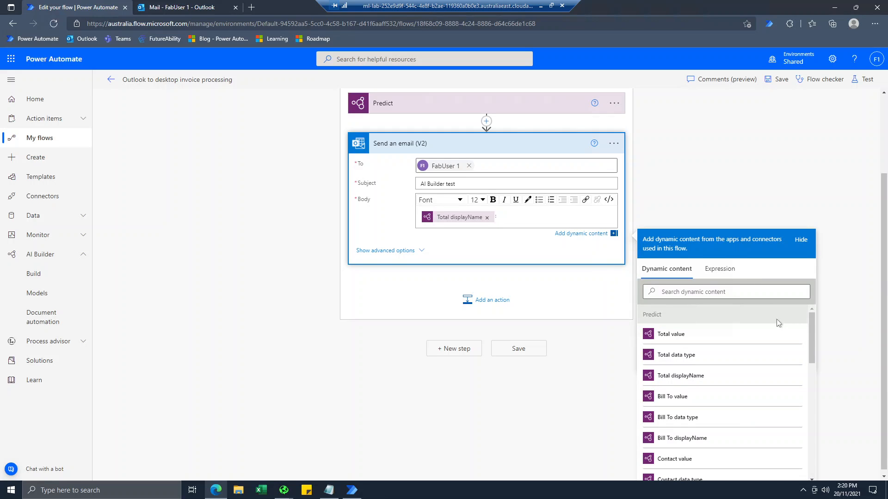
# - Complete the email body's Total line with "Total value" and add a line with "Bill To displayName" and "Bill To value" separated by a colon
pyautogui.click(680, 342)
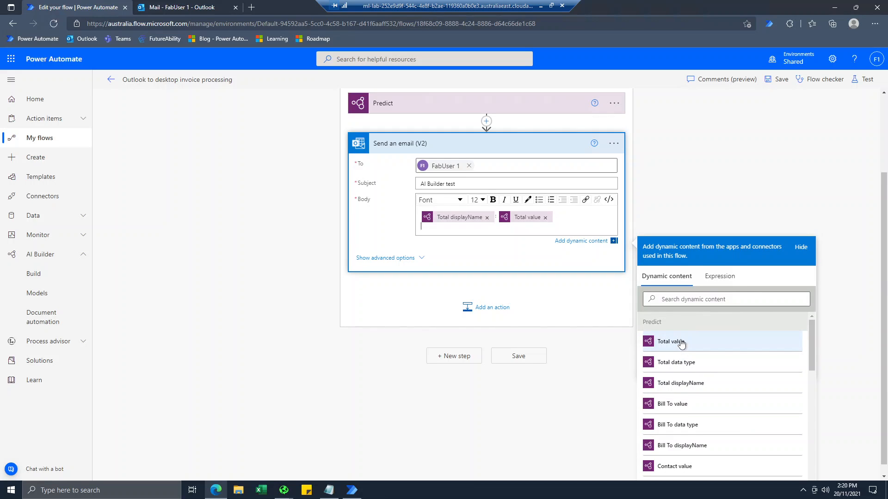
pyautogui.click(682, 444)
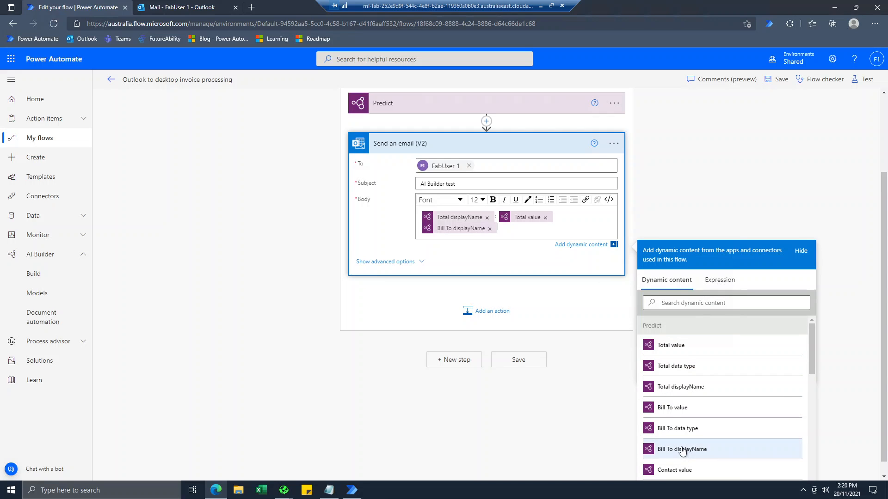
pyautogui.click(678, 409)
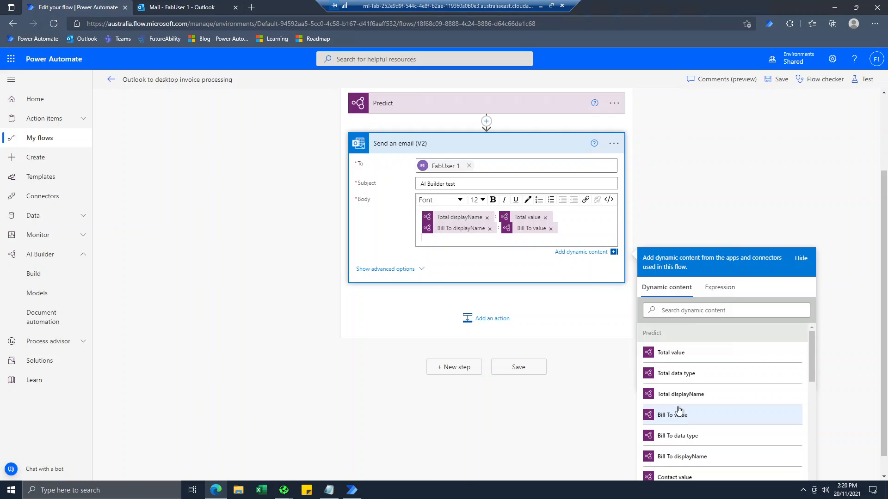
# - Add a line to the email body with the Predict outputs "Contact displayName" and "Contact value" separated by a colon
pyautogui.scroll(-2, 679, 412)
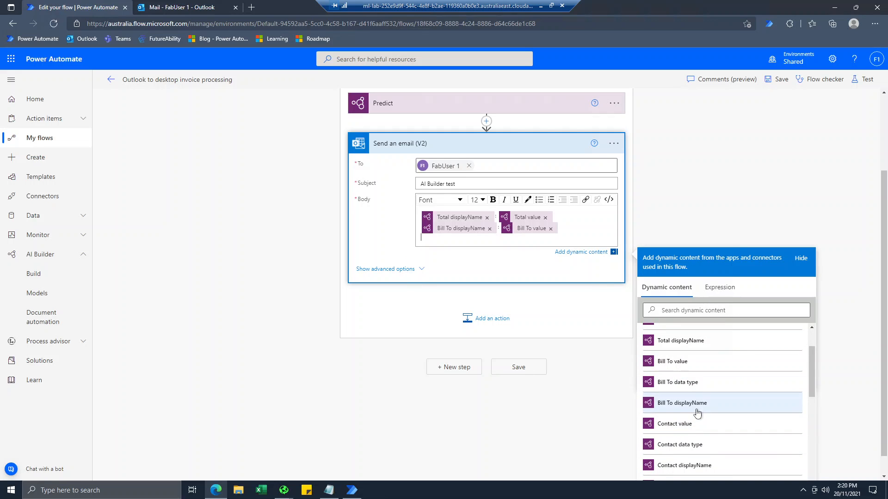
pyautogui.click(689, 466)
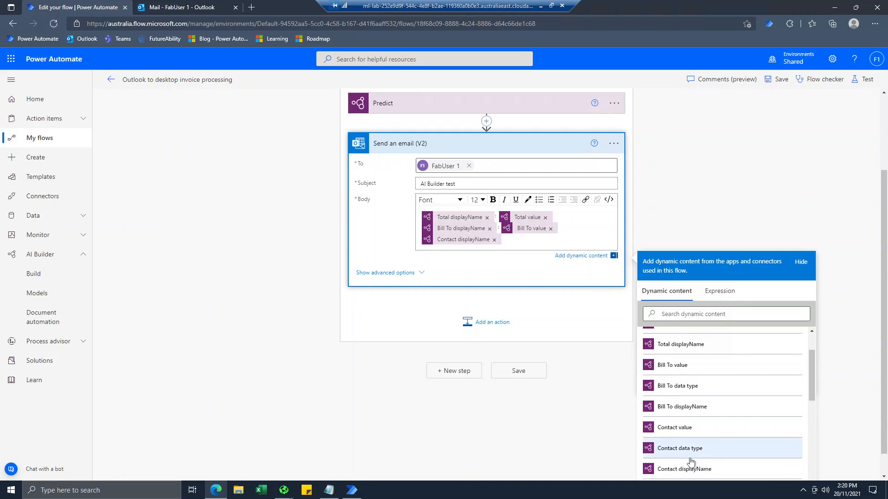
pyautogui.click(687, 436)
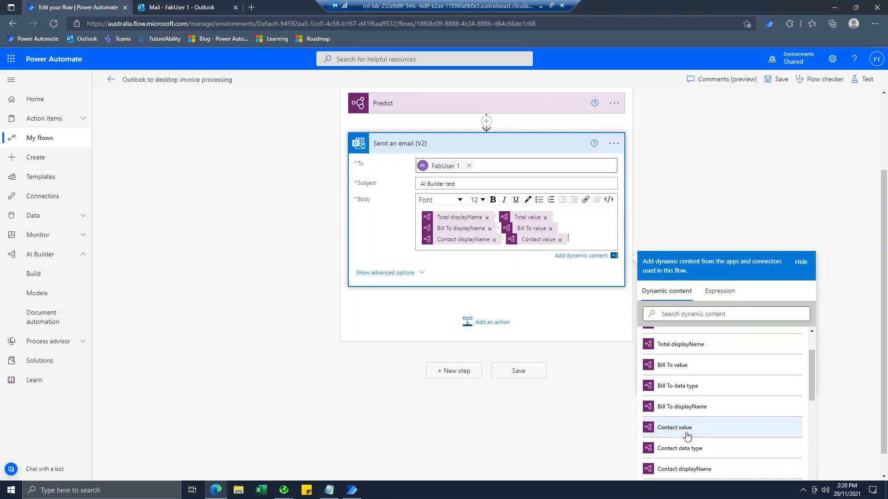
pyautogui.press('Return')
# - Add a last line to the email body with the Predict outputs "Date displayName" and "Date value" separated by a colon
pyautogui.scroll(-1, 689, 439)
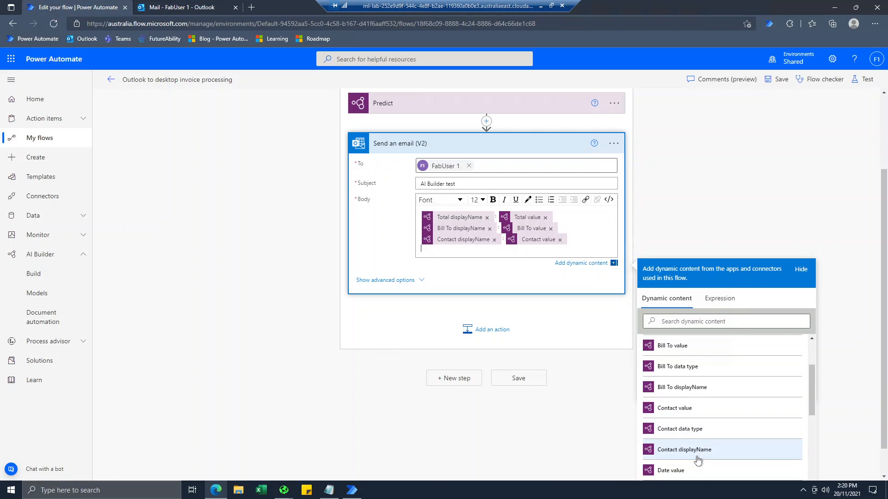
pyautogui.scroll(-3, 698, 457)
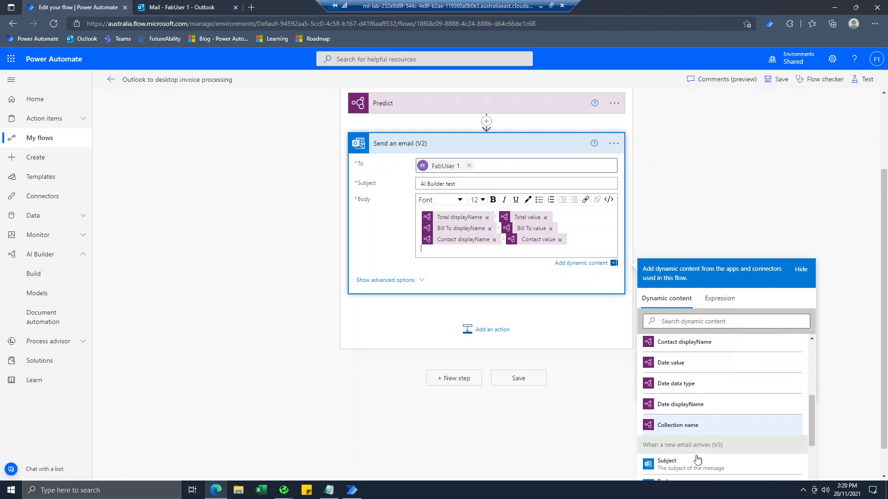
pyautogui.click(692, 404)
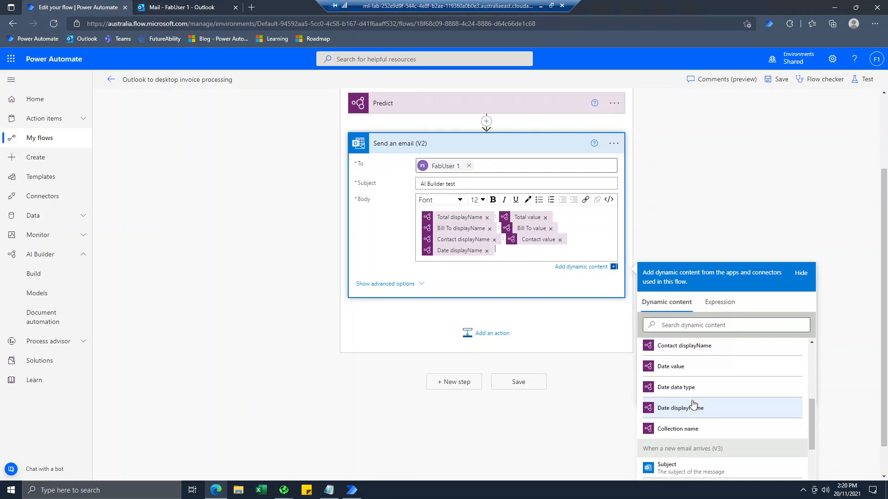
pyautogui.write(': Date value')
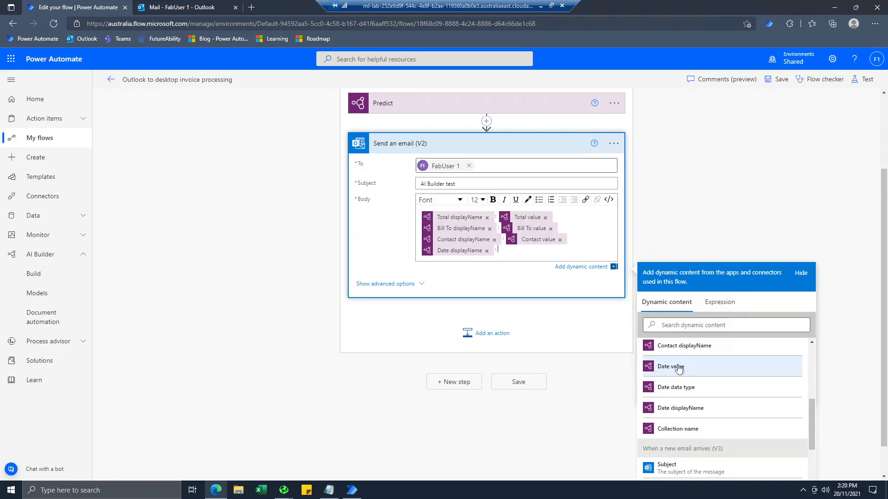
pyautogui.click(677, 368)
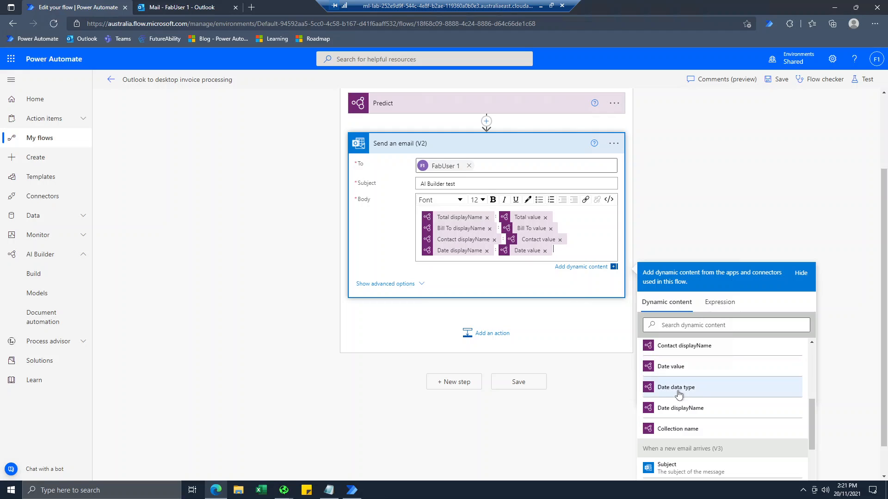
pyautogui.click(576, 427)
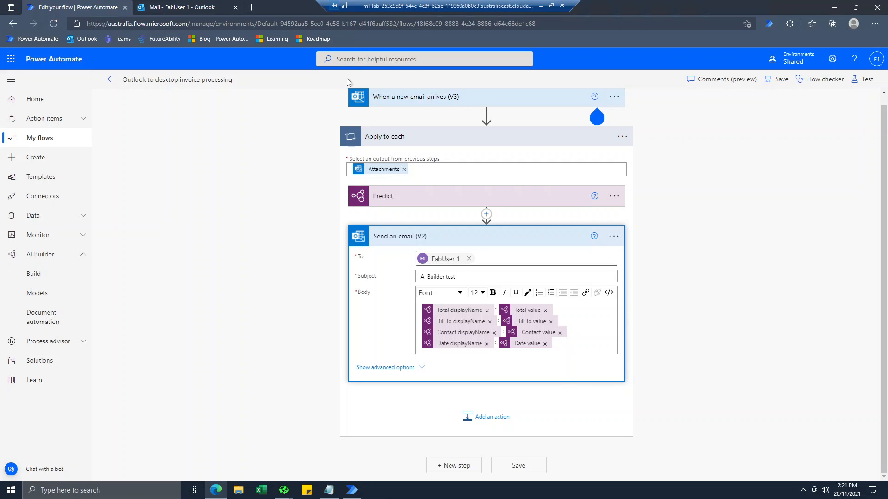
# - Review the settings of the email trigger, the Predict action and the email action, and save the flow
pyautogui.click(416, 106)
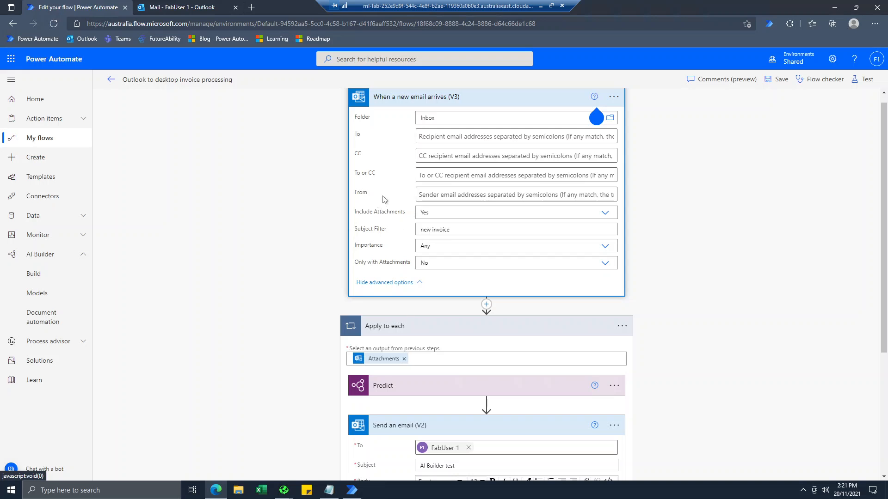
pyautogui.scroll(-1, 448, 246)
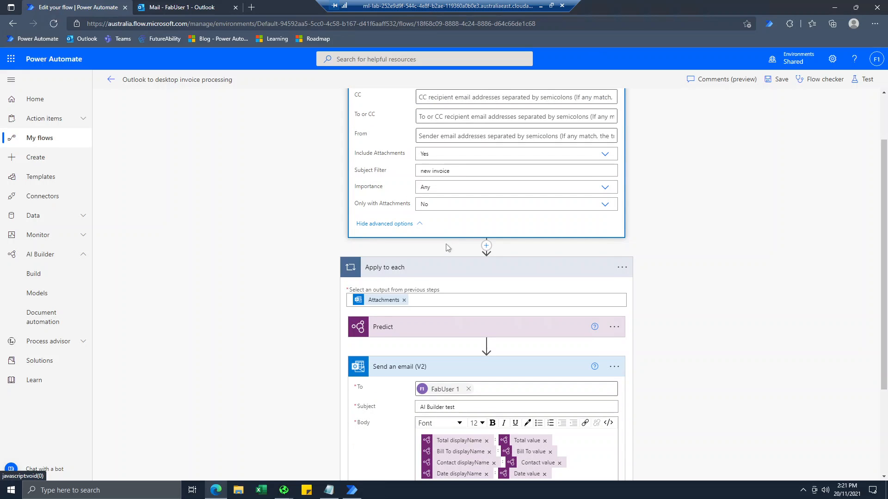
pyautogui.scroll(-1, 432, 274)
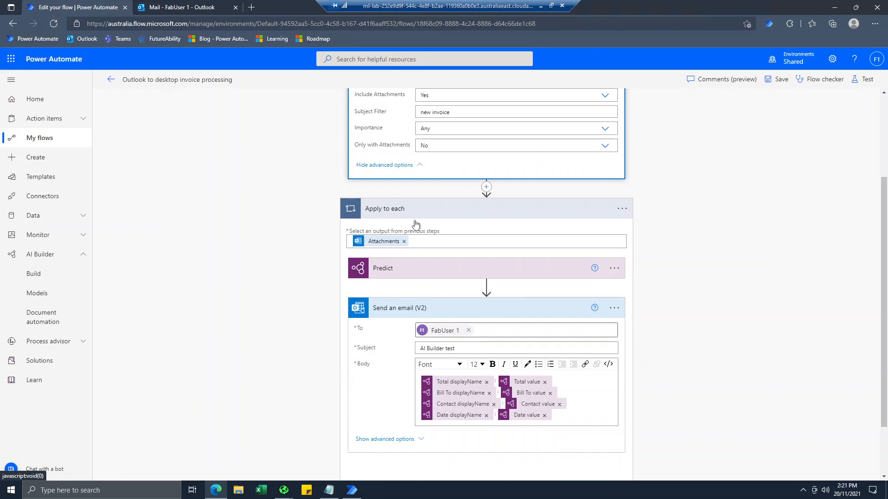
pyautogui.click(401, 271)
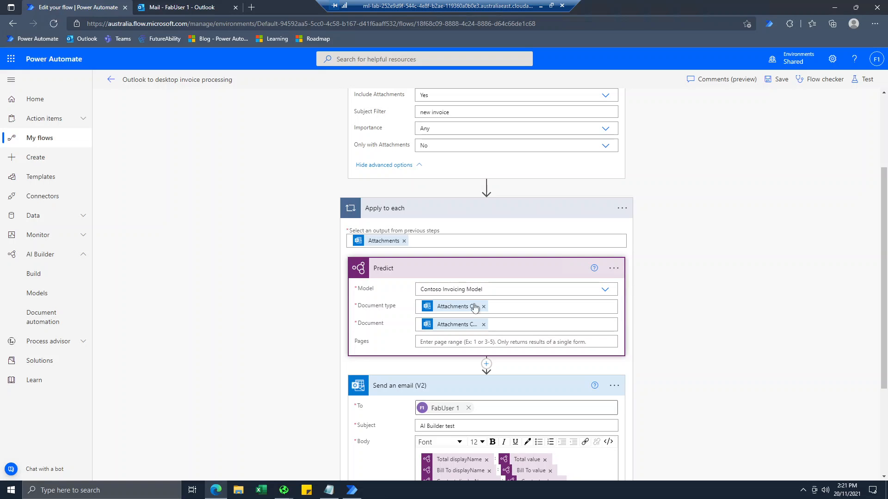
pyautogui.scroll(-3, 448, 313)
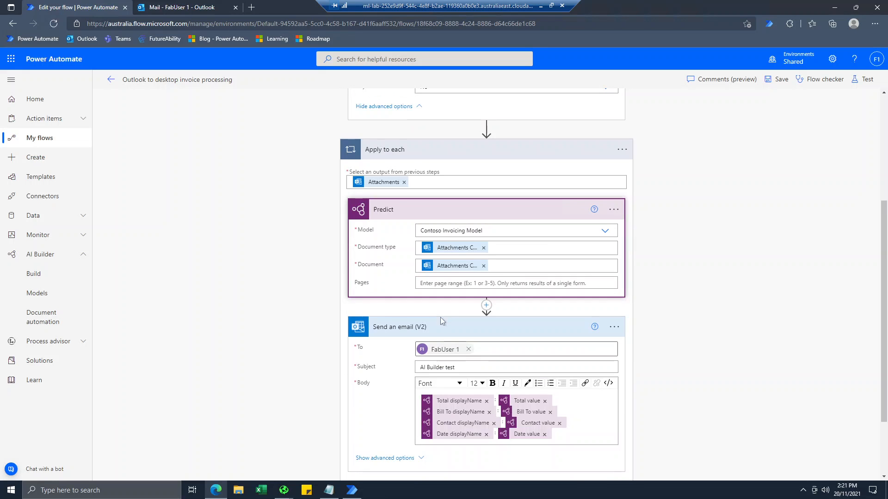
pyautogui.scroll(-2, 452, 286)
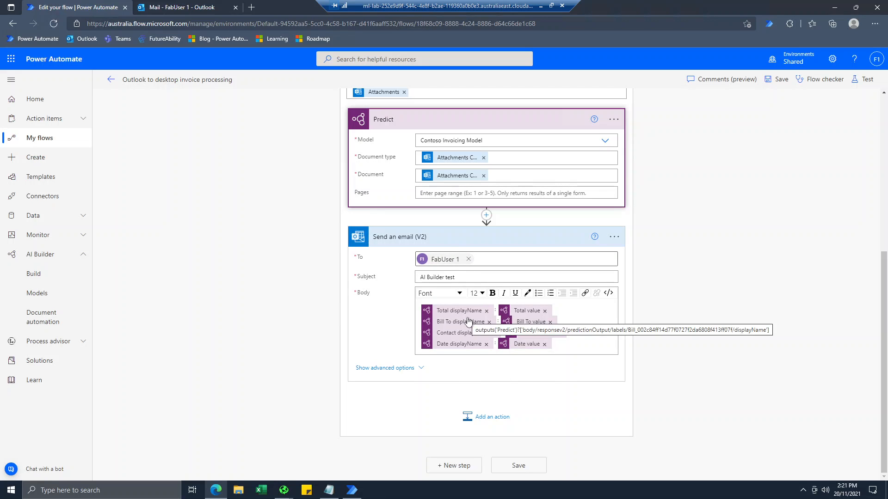
pyautogui.click(776, 80)
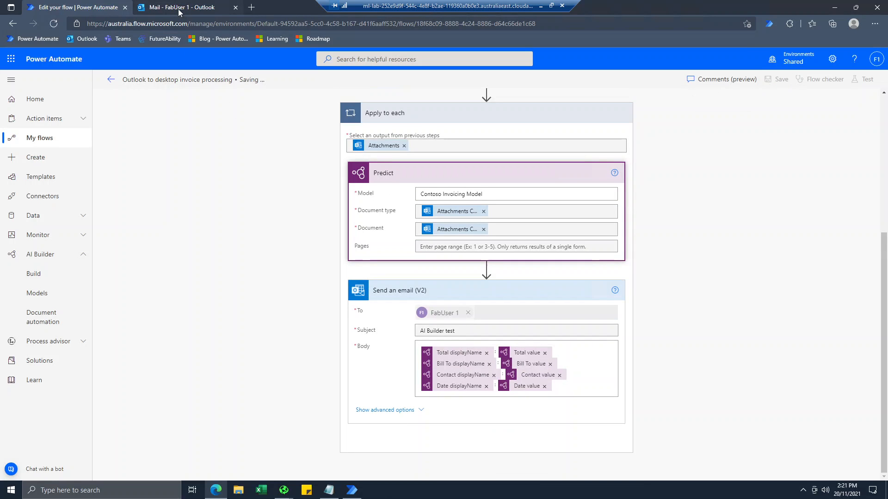
# - Switch to Outlook and start a new message addressed to the signed-in lab user's own account
pyautogui.click(178, 8)
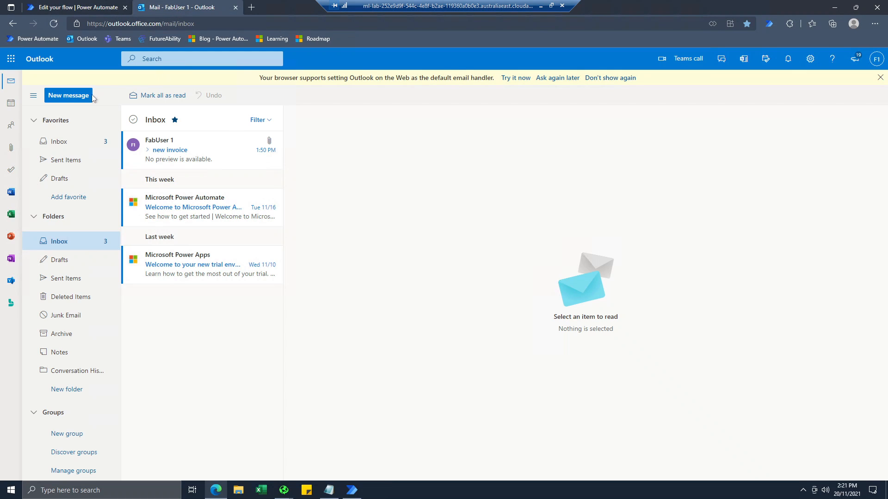
pyautogui.click(77, 96)
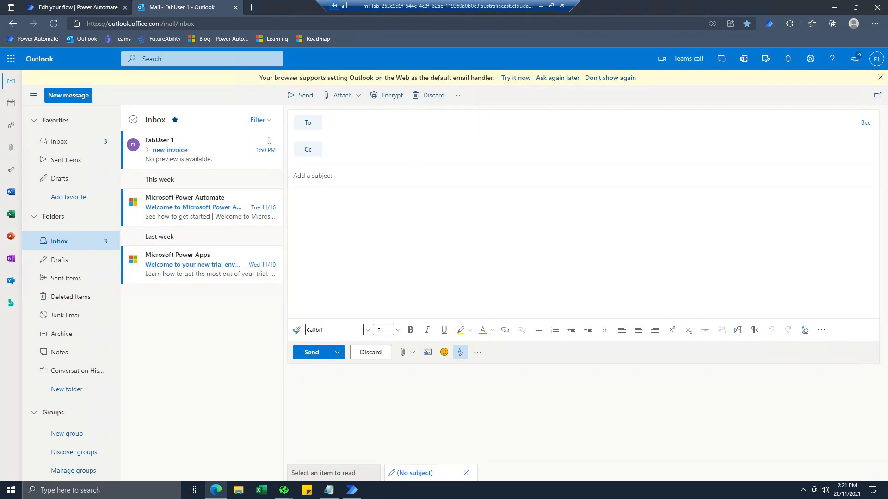
pyautogui.write('fab')
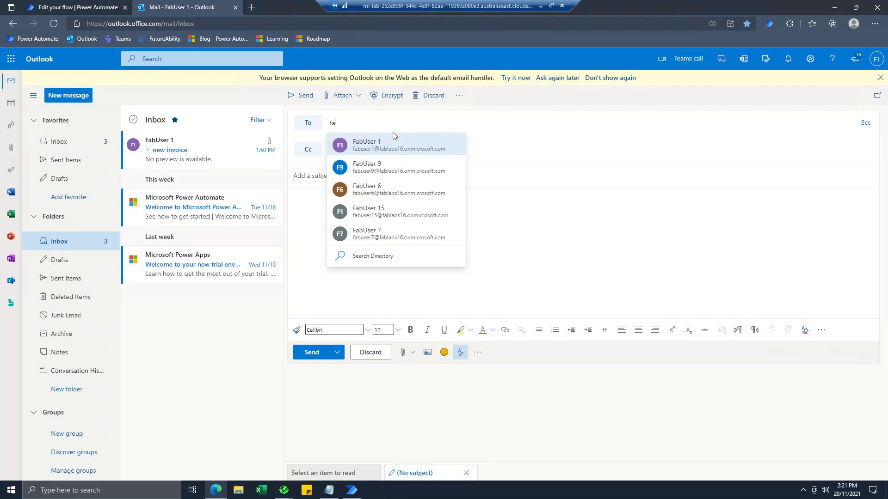
pyautogui.press('Return')
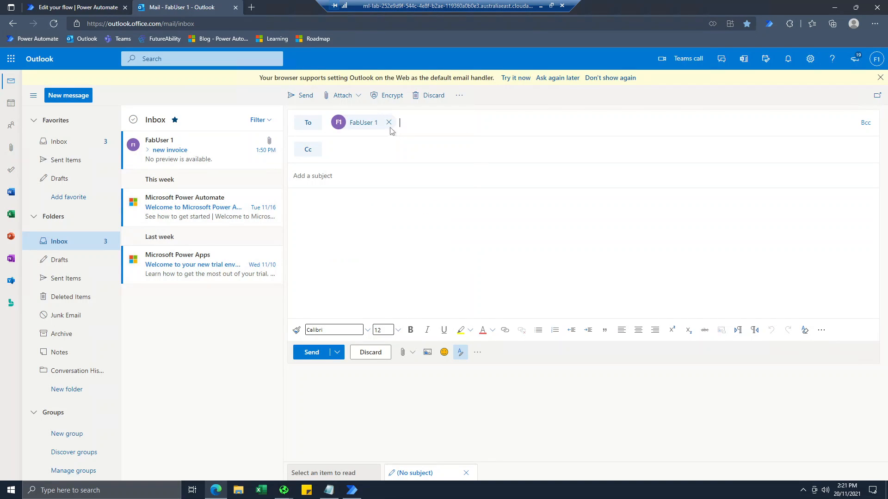
# - Attach the newinvoice JPG file from the Lab #7 training data folder on this computer to the message
pyautogui.click(352, 96)
pyautogui.click(339, 110)
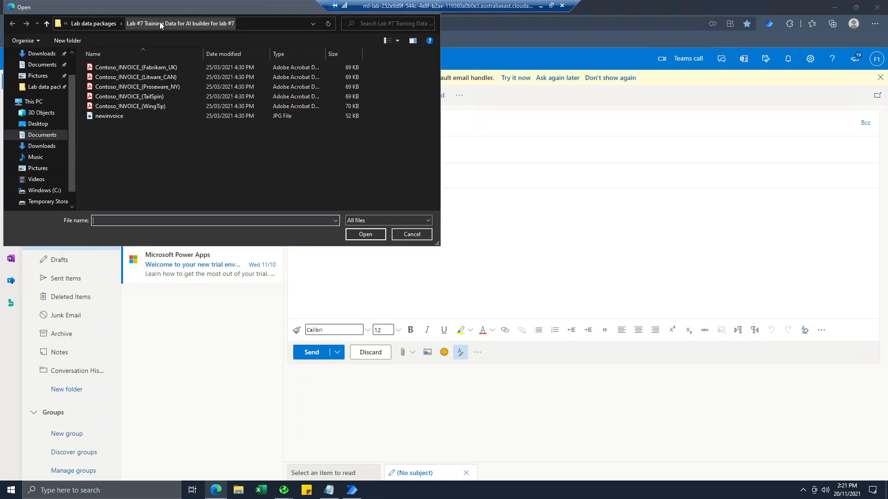
pyautogui.doubleClick(99, 116)
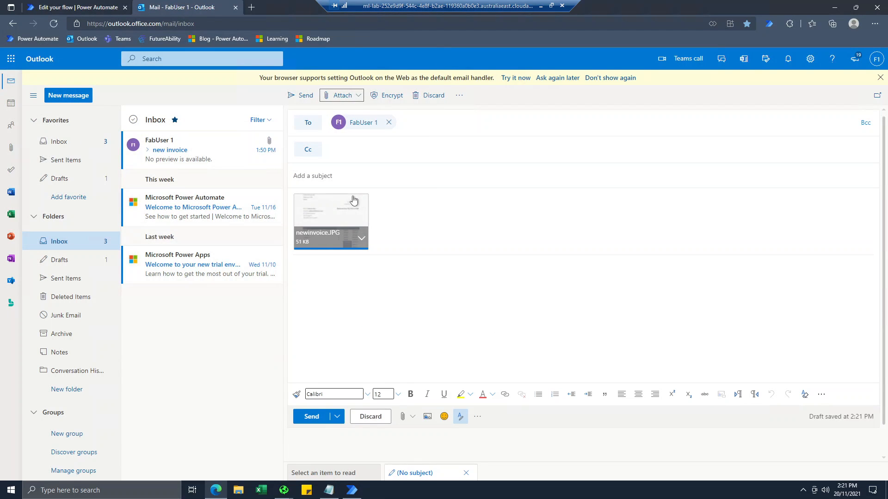
# - Set the message subject to "new invoice" and send it
pyautogui.click(313, 176)
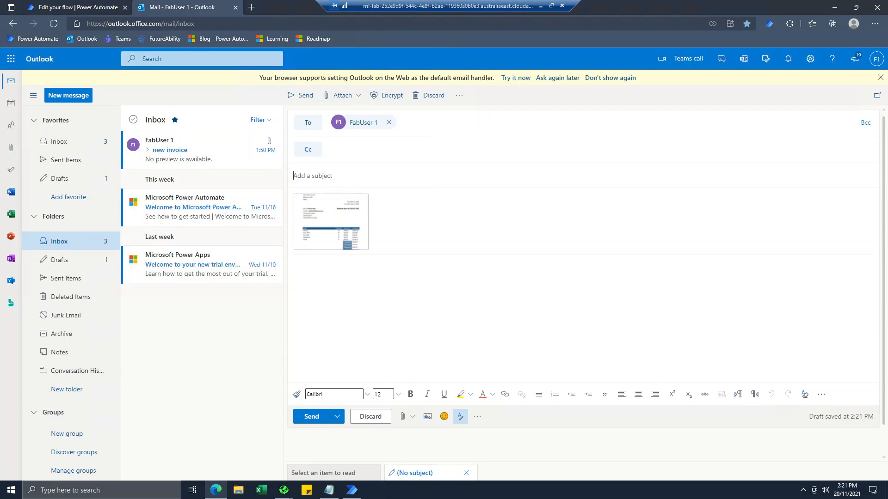
pyautogui.write('new invoice')
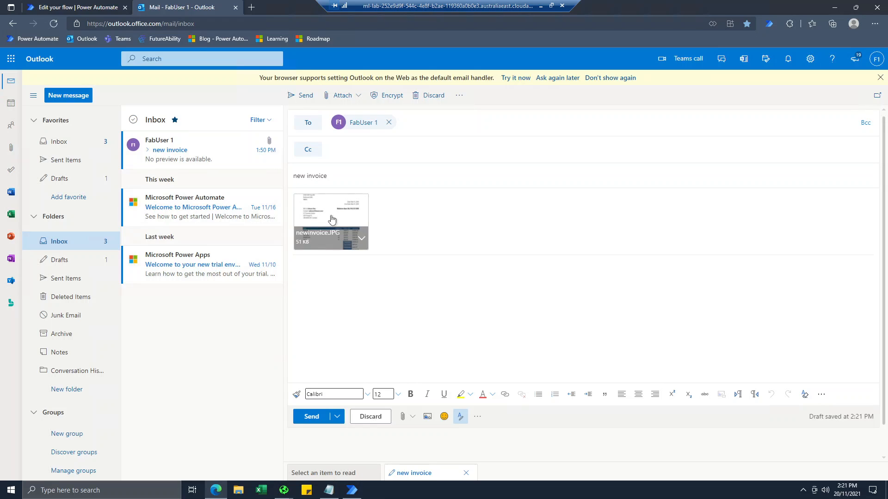
pyautogui.click(310, 418)
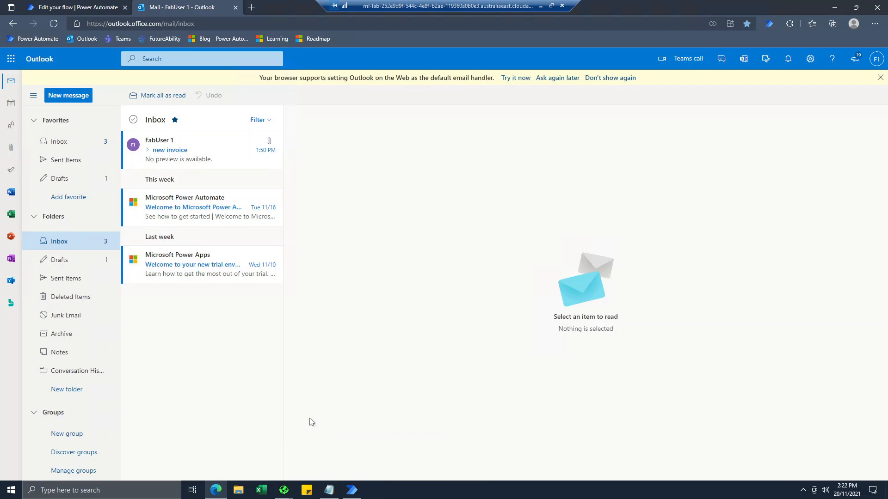
# - Switch back to Power Automate, go to the flow's details page and refresh the 28-day run history until a new run is listed
pyautogui.click(71, 5)
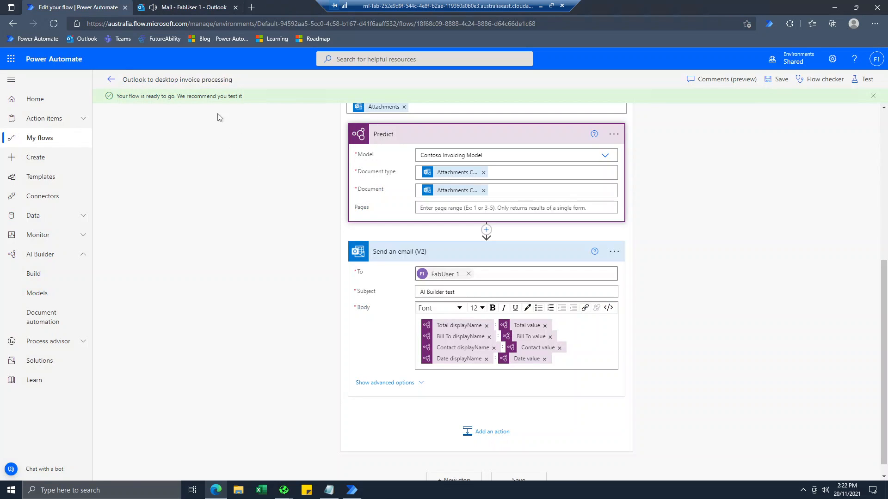
pyautogui.click(114, 83)
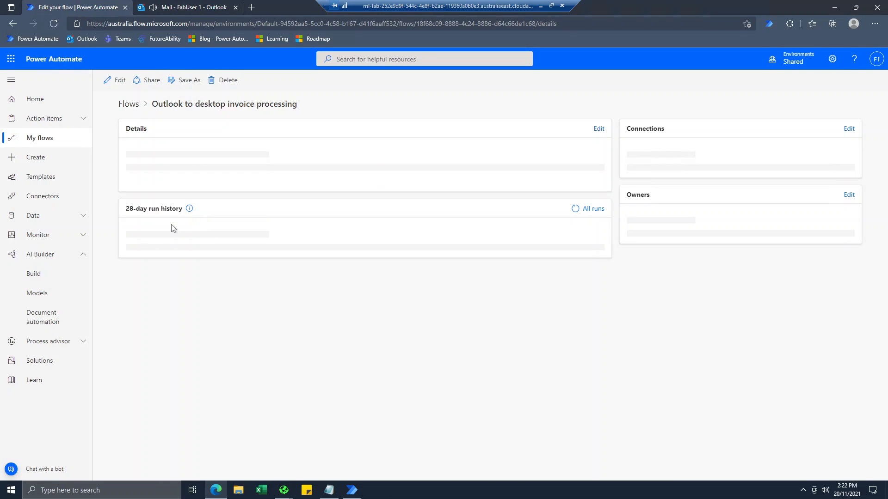
pyautogui.click(572, 315)
pyautogui.click(572, 316)
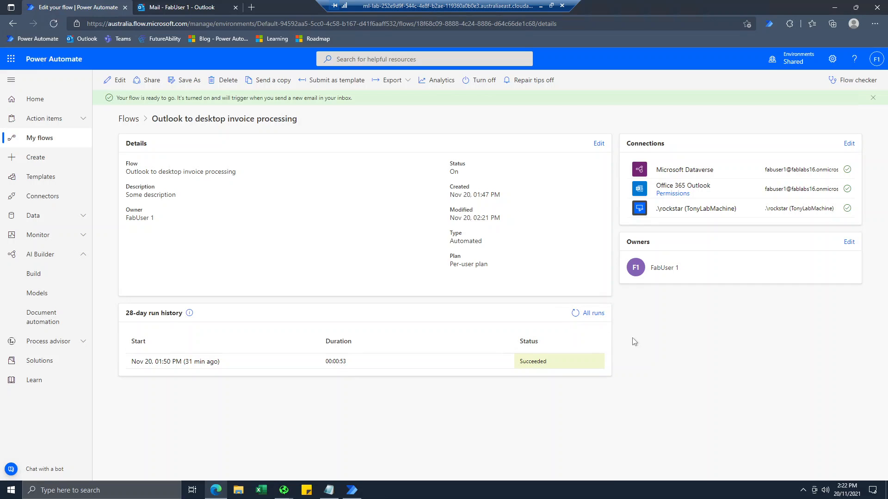
pyautogui.click(573, 318)
pyautogui.click(572, 319)
pyautogui.click(574, 319)
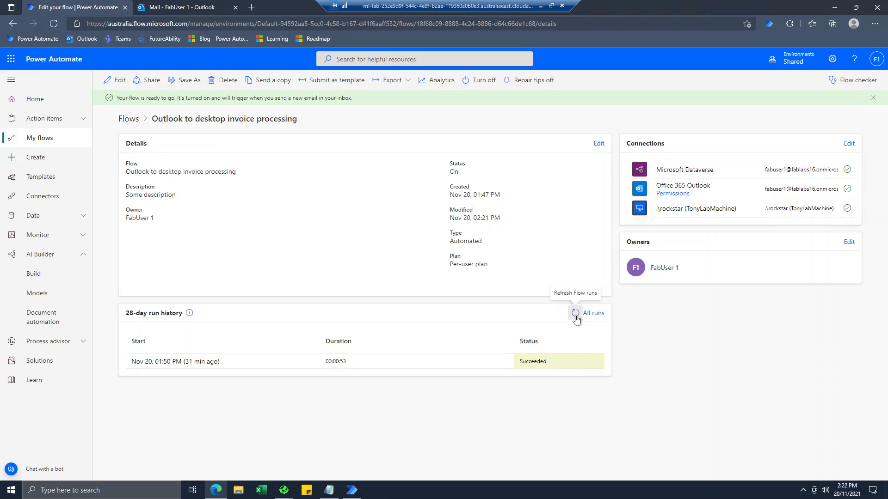
pyautogui.click(575, 318)
pyautogui.click(576, 318)
pyautogui.click(576, 318)
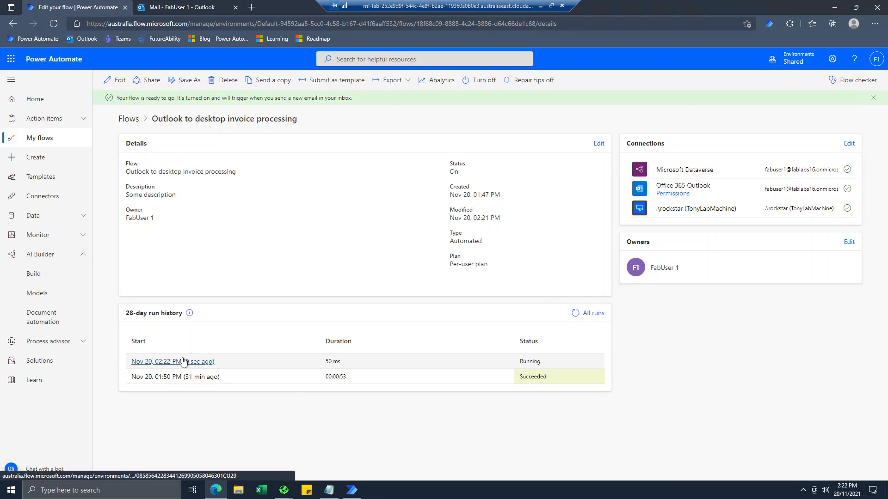
# - Open the newest run of the flow and expand its "When a new email arrives (V3)" trigger to inspect the inputs and outputs
pyautogui.click(185, 363)
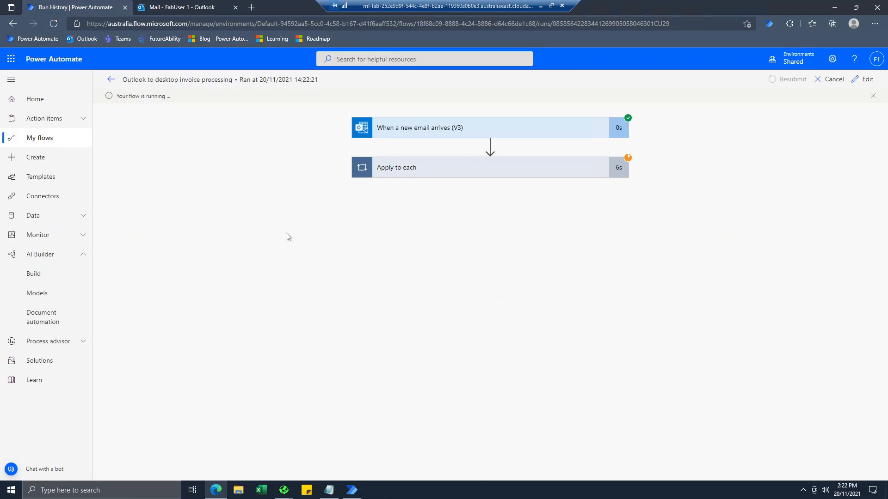
pyautogui.click(467, 131)
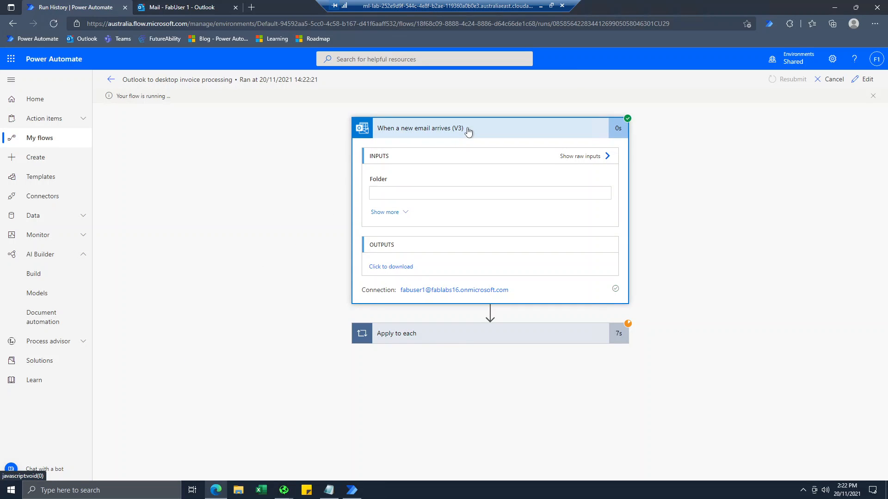
# - Collapse the trigger and expand the "Apply to each" loop to inspect the inputs and outputs of its Predict and "Send an email (V2)" actions
pyautogui.click(467, 131)
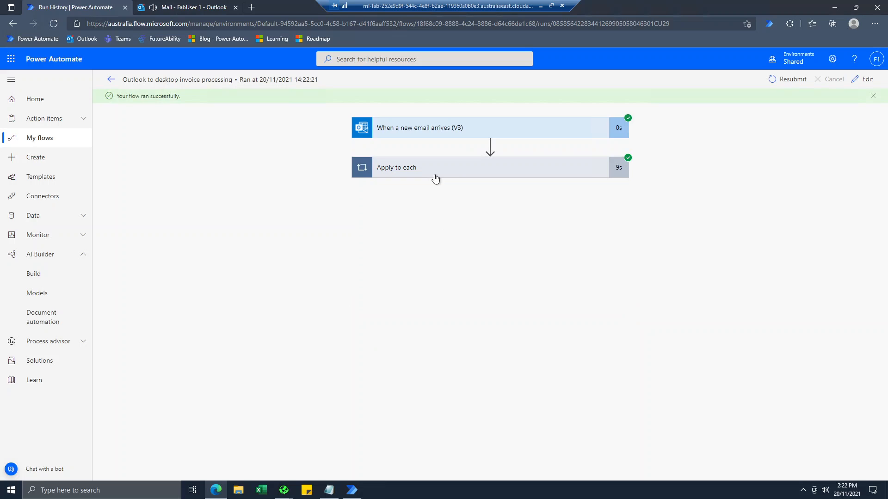
pyautogui.click(435, 178)
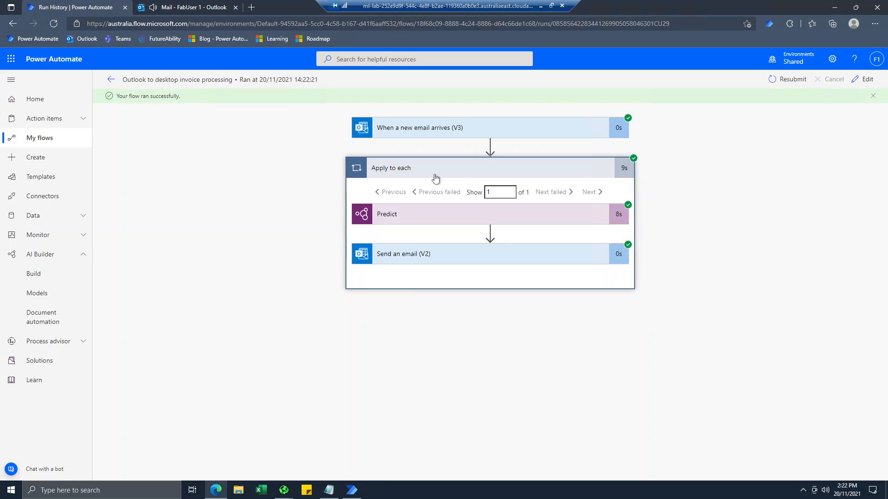
pyautogui.click(429, 214)
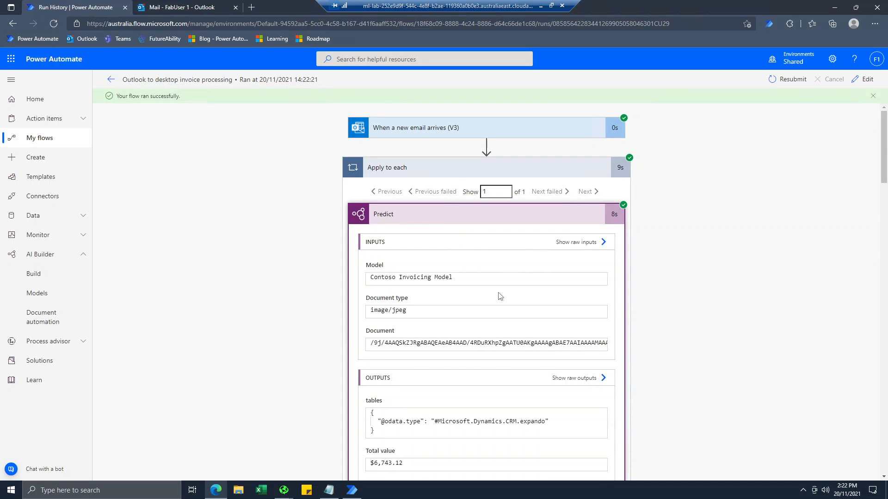
pyautogui.scroll(-6, 499, 298)
pyautogui.scroll(-3, 389, 296)
pyautogui.scroll(-4, 326, 311)
pyautogui.scroll(-20, 323, 313)
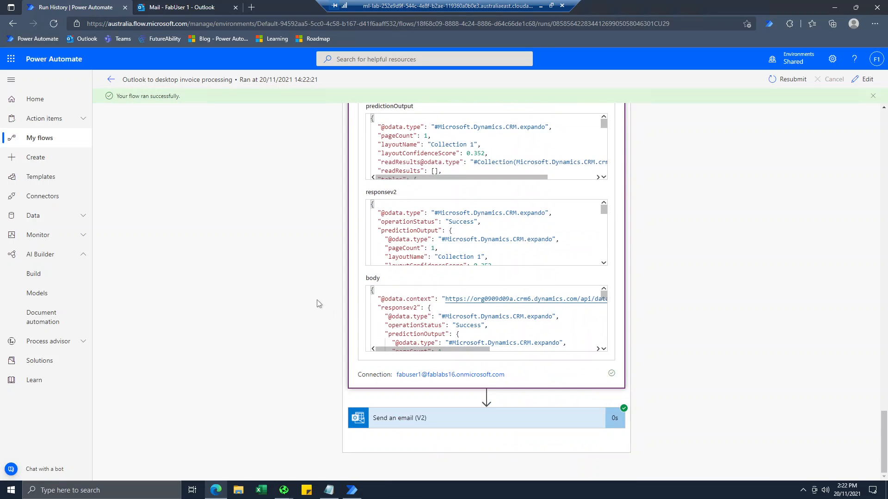
pyautogui.click(400, 416)
pyautogui.scroll(-5, 320, 305)
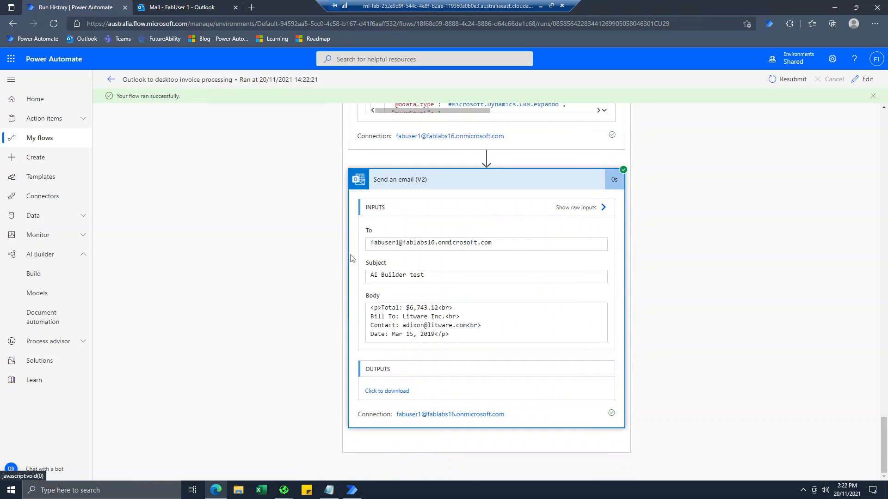
# - Switch to Outlook, open the "AI Builder test" message in Sent Items to check the extracted invoice values, and minimize the remote desktop session
pyautogui.click(175, 10)
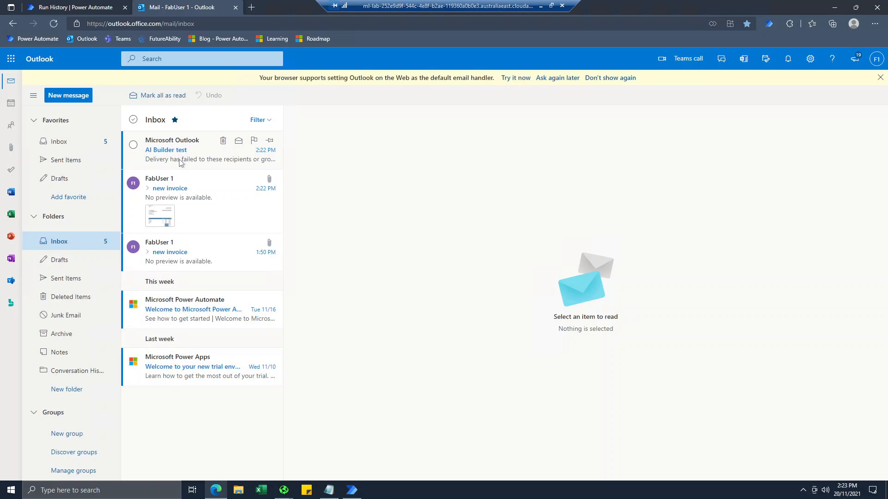
pyautogui.click(57, 165)
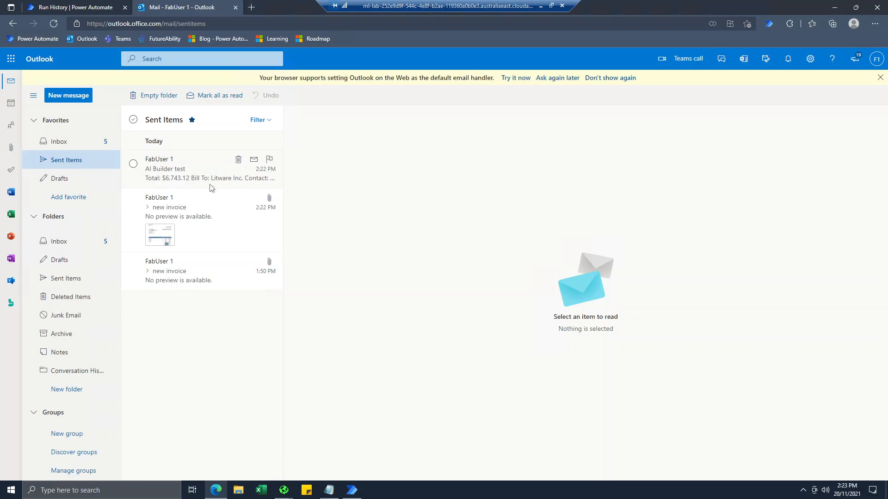
pyautogui.click(207, 179)
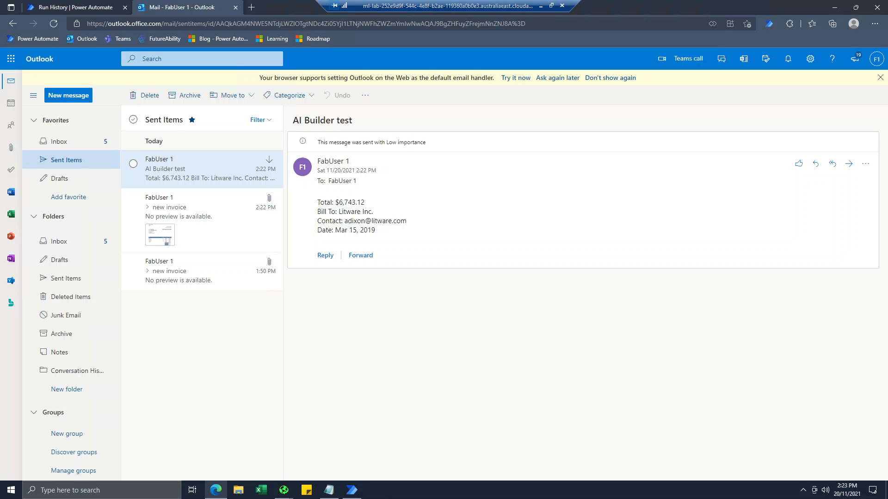
pyautogui.click(541, 6)
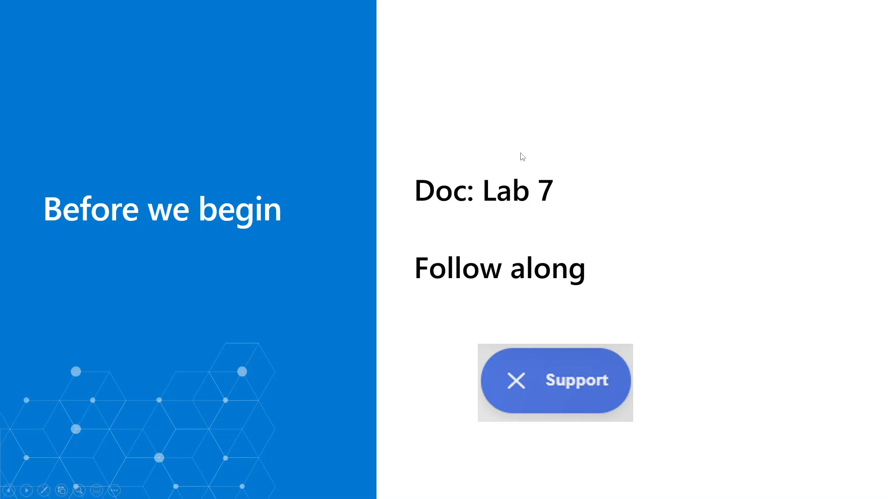